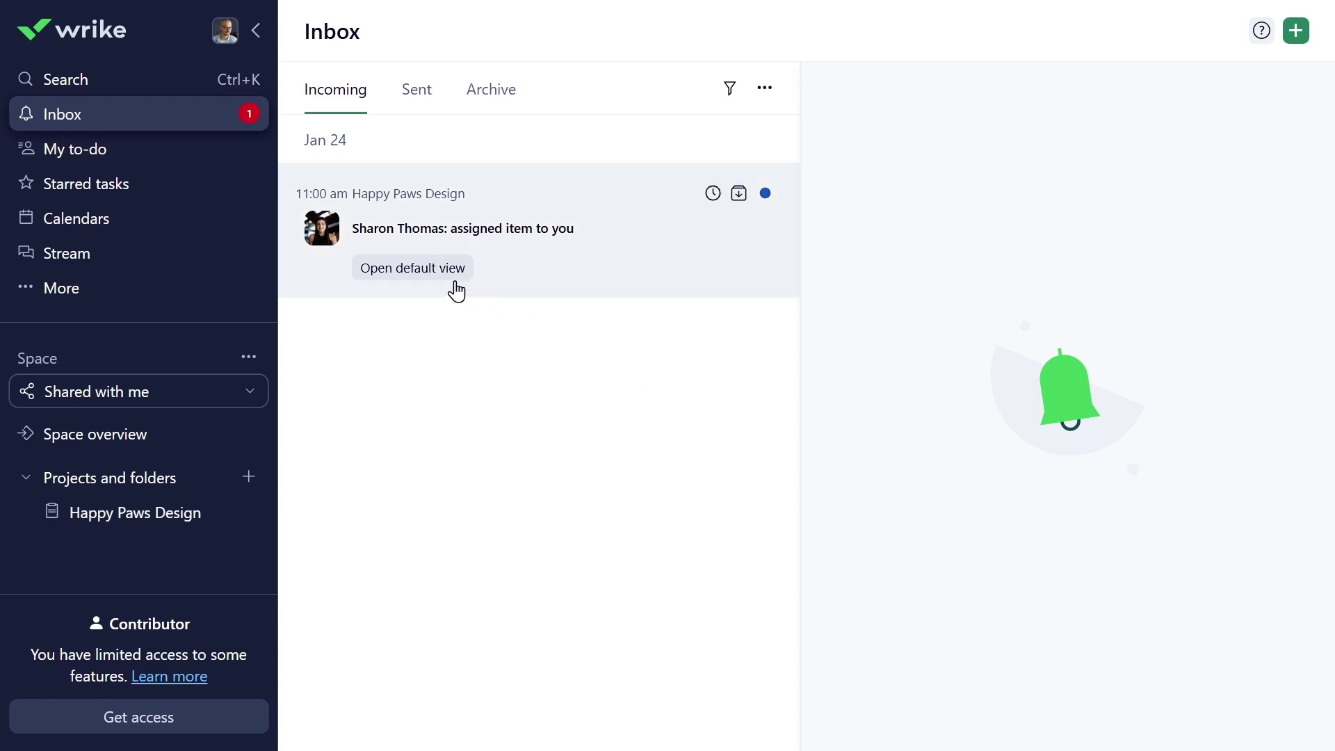
# - Pin Happy Paws Design from its project view and hide Calendars from the navigation menu
pyautogui.click(436, 278)
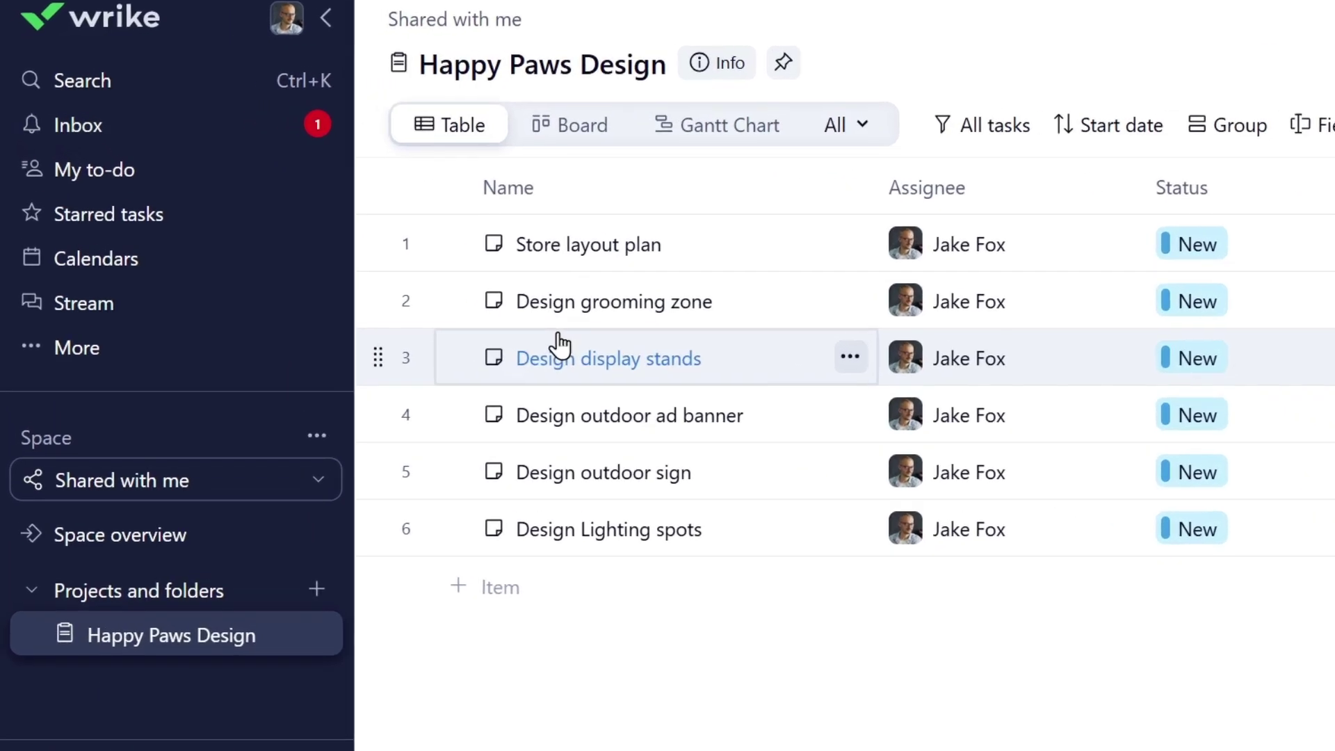
pyautogui.click(783, 63)
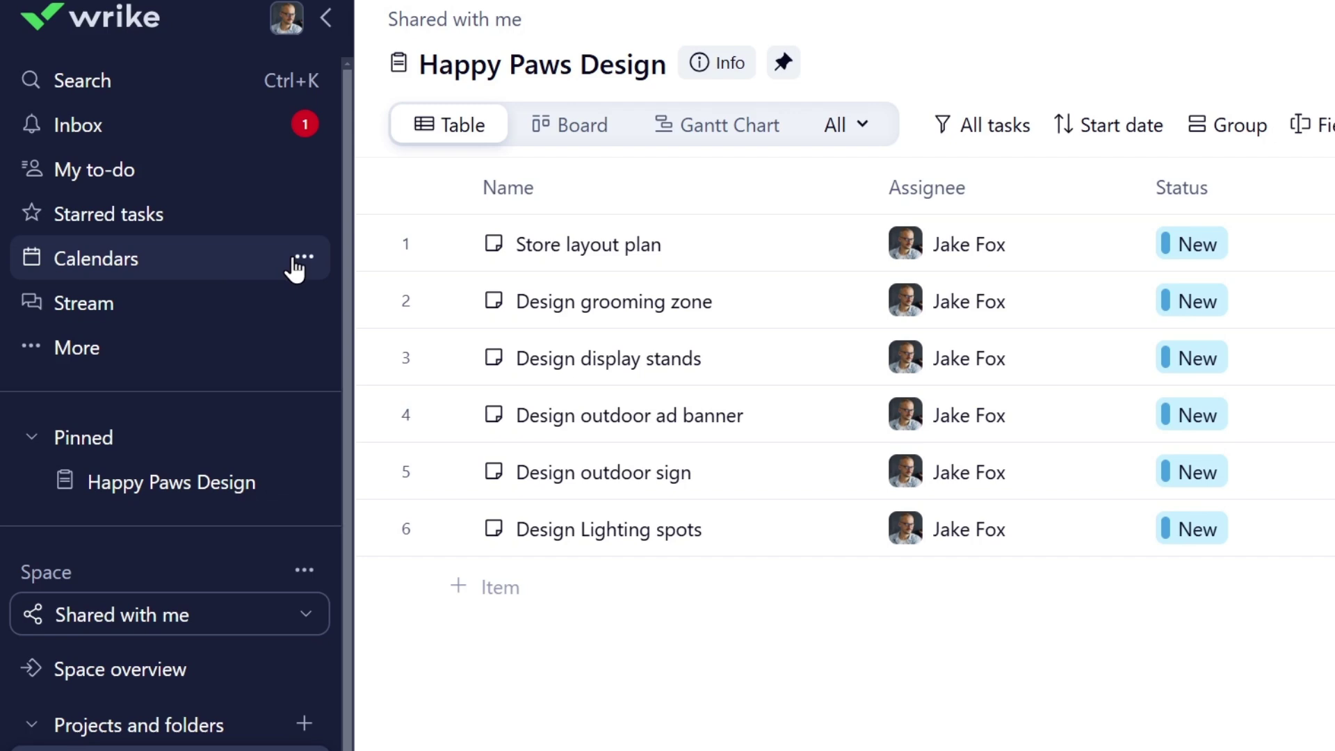
pyautogui.click(296, 261)
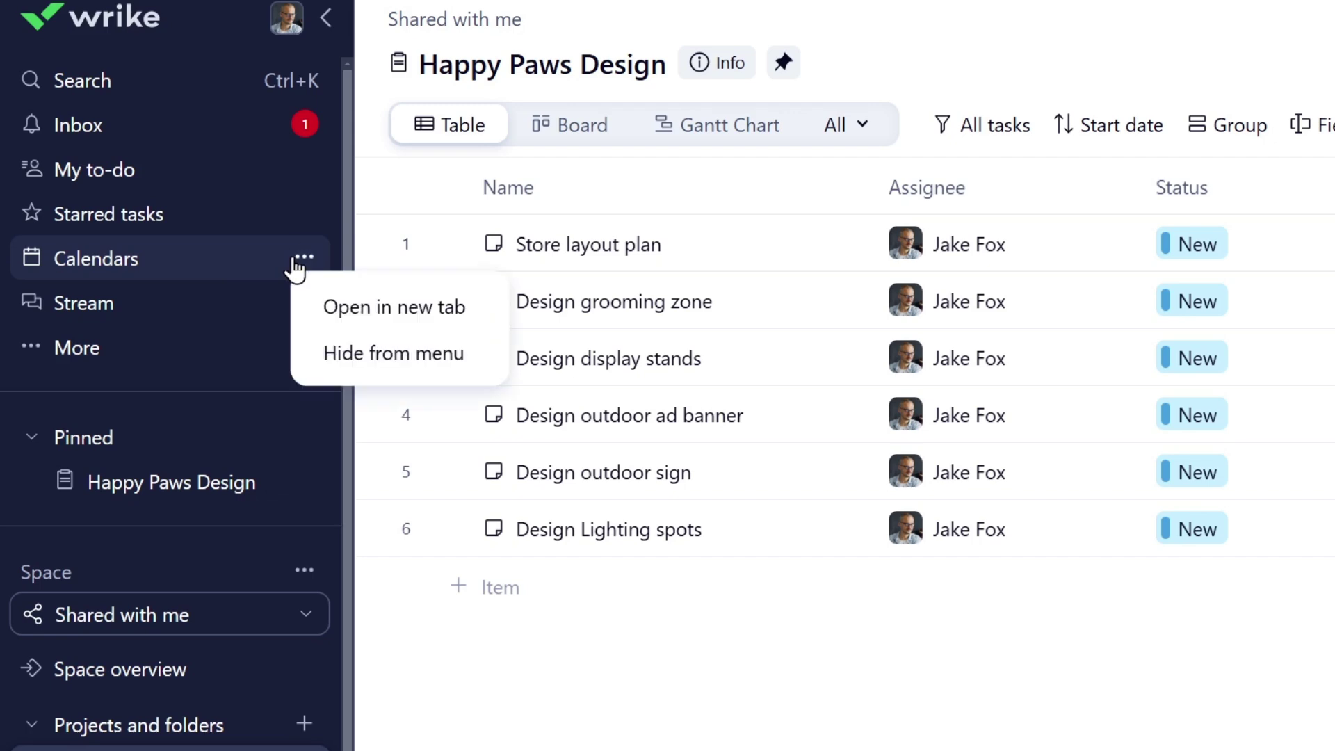
pyautogui.click(368, 370)
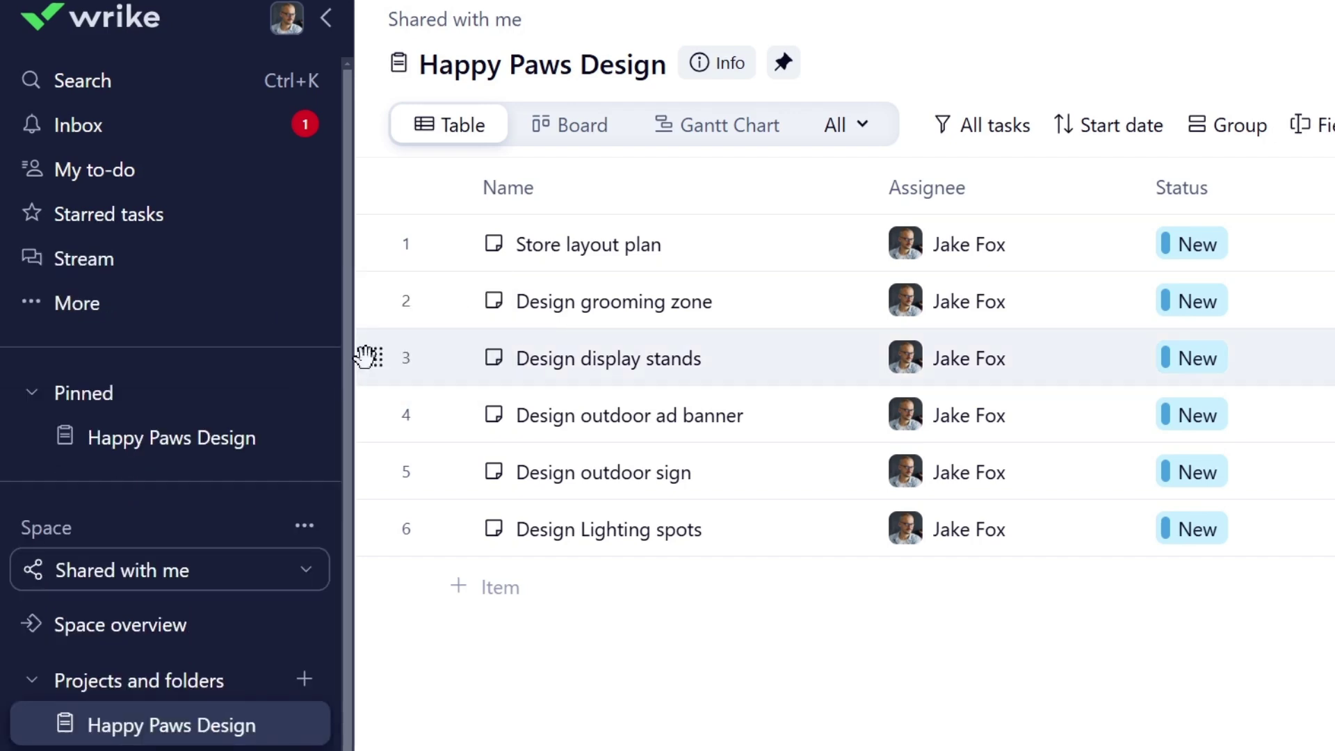
pyautogui.click(99, 81)
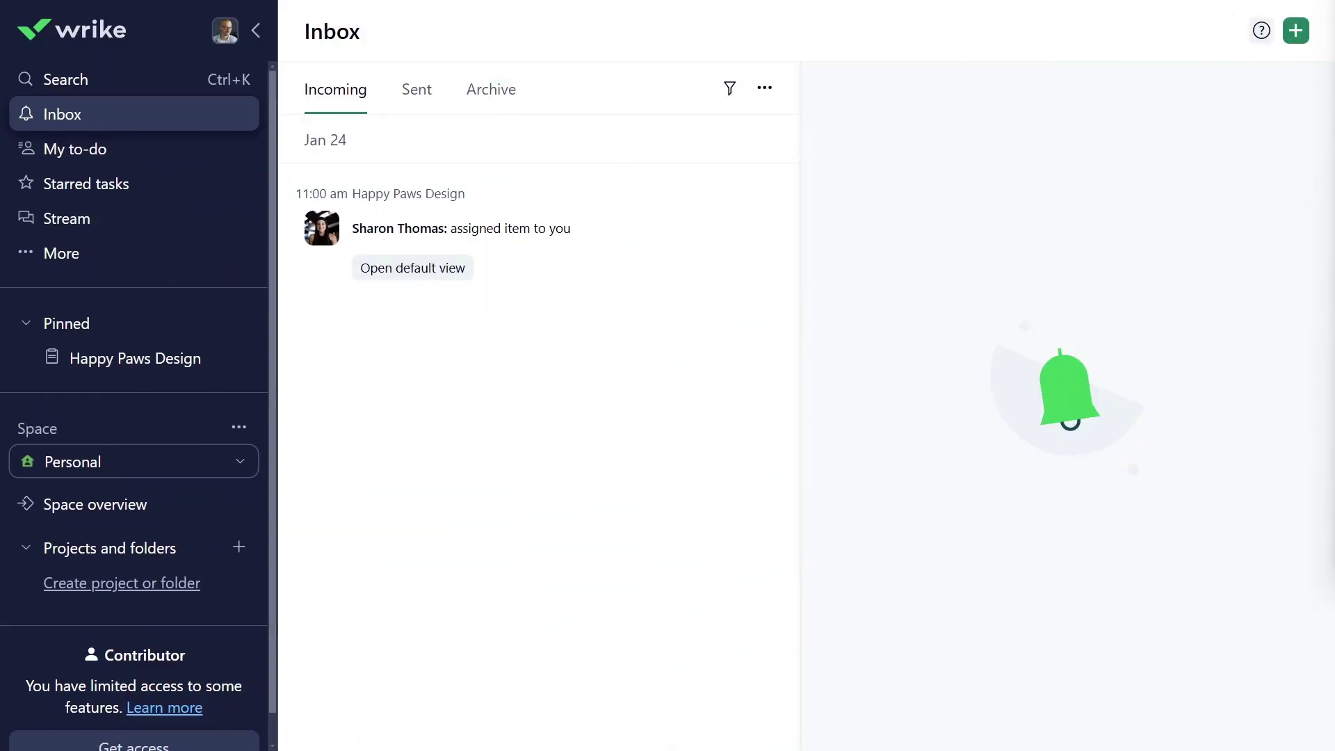
# - Switch the current space to Shared with me and open the Design display stands task
pyautogui.click(240, 463)
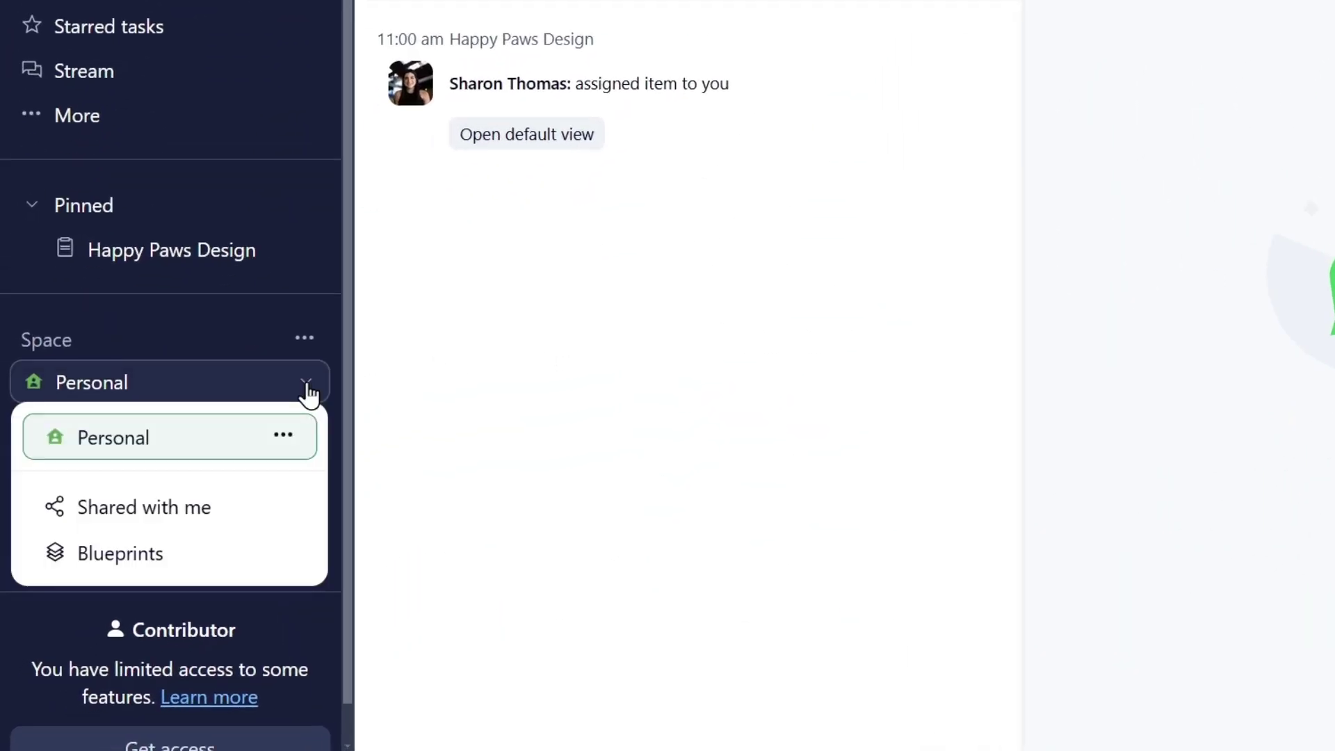
pyautogui.click(209, 514)
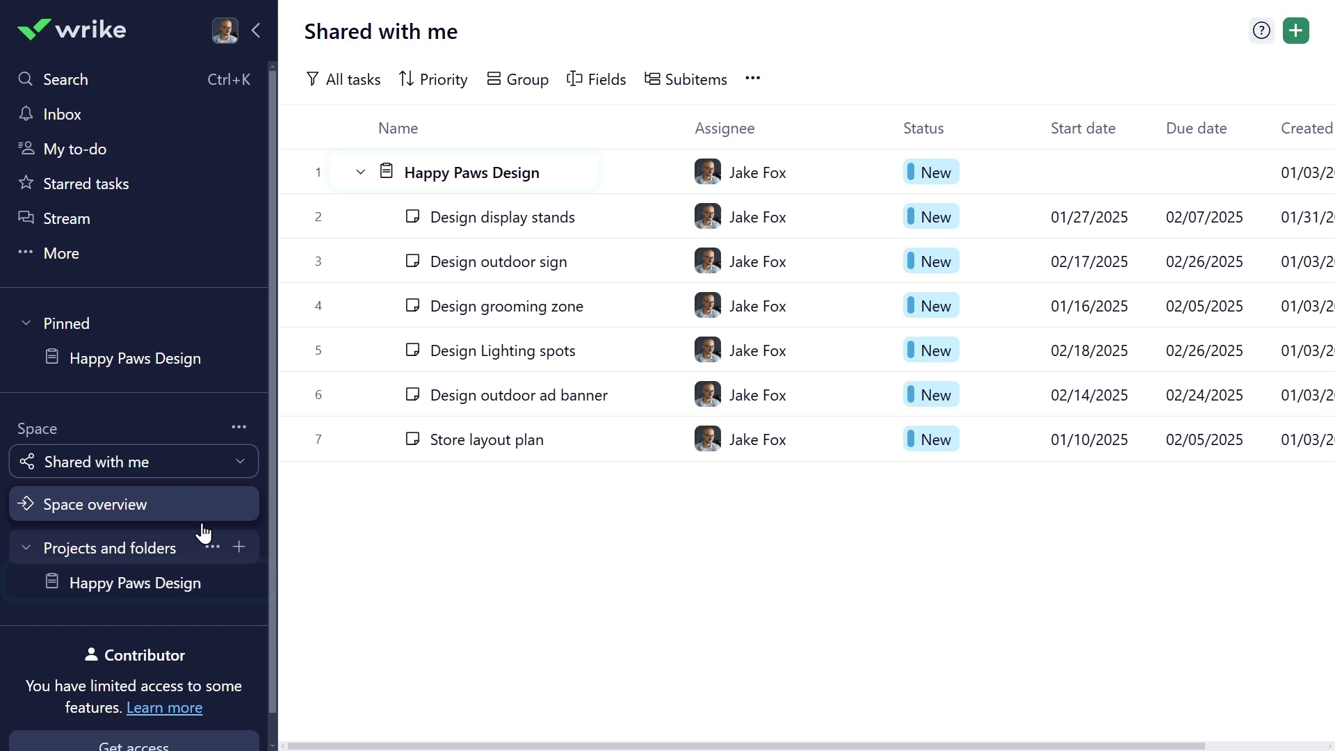
pyautogui.click(487, 233)
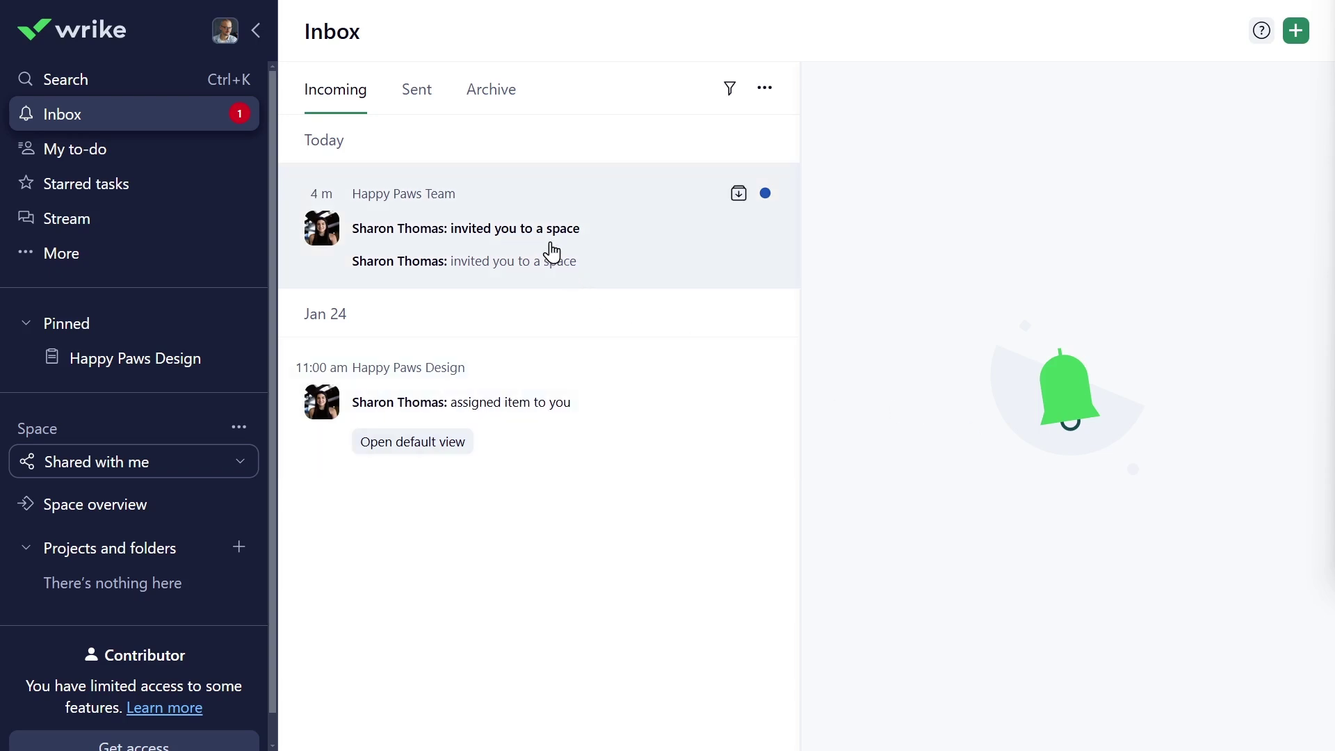
# - Open the Happy Paws Team space from its invitation and expand the Happy Paws Store Opening folder
pyautogui.click(553, 252)
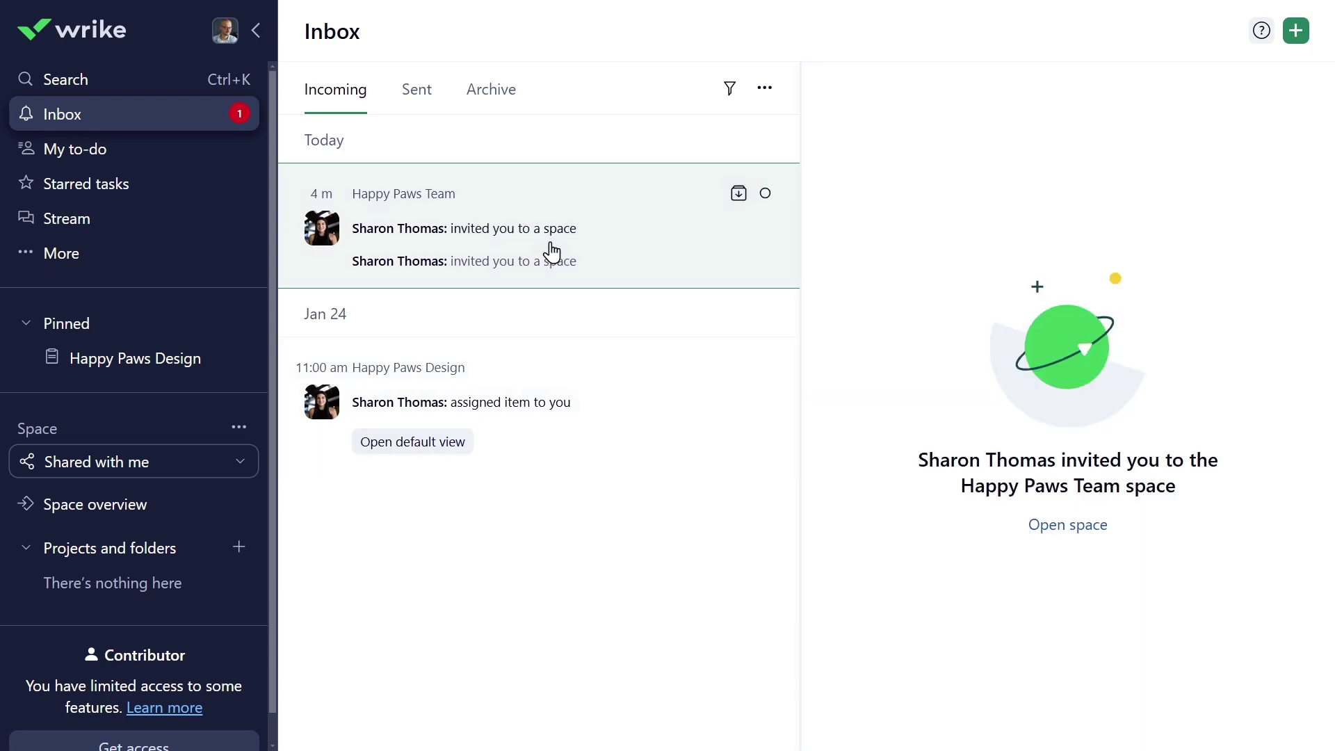
pyautogui.click(1048, 528)
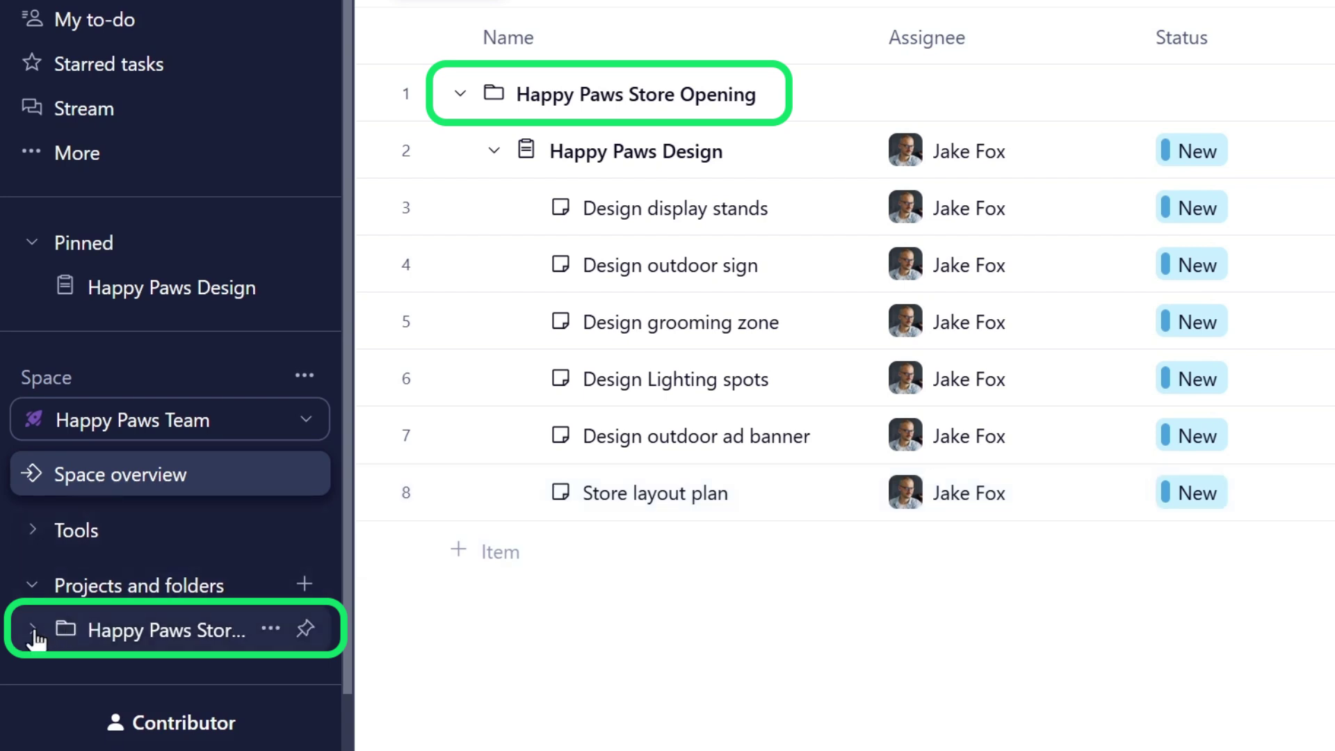
pyautogui.click(33, 631)
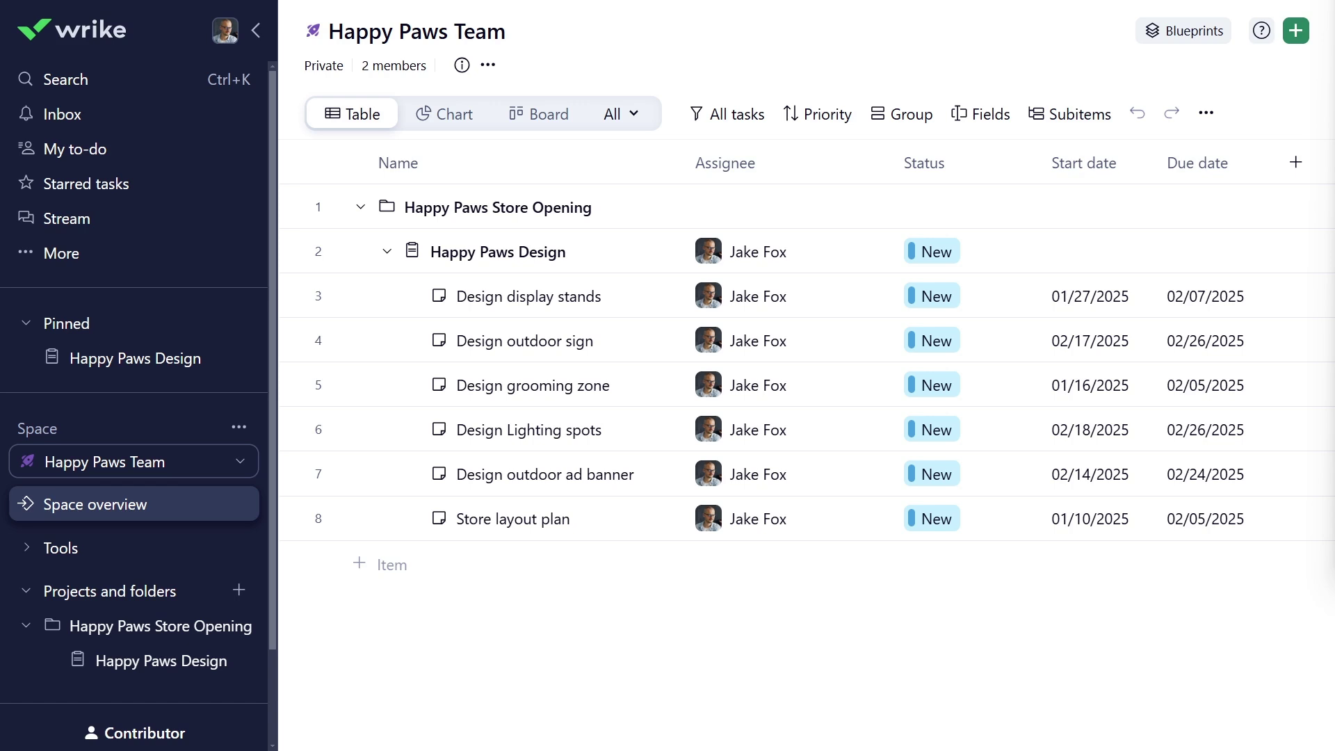
# - Open Design display stands in full screen and change its status to In Progress
pyautogui.click(256, 30)
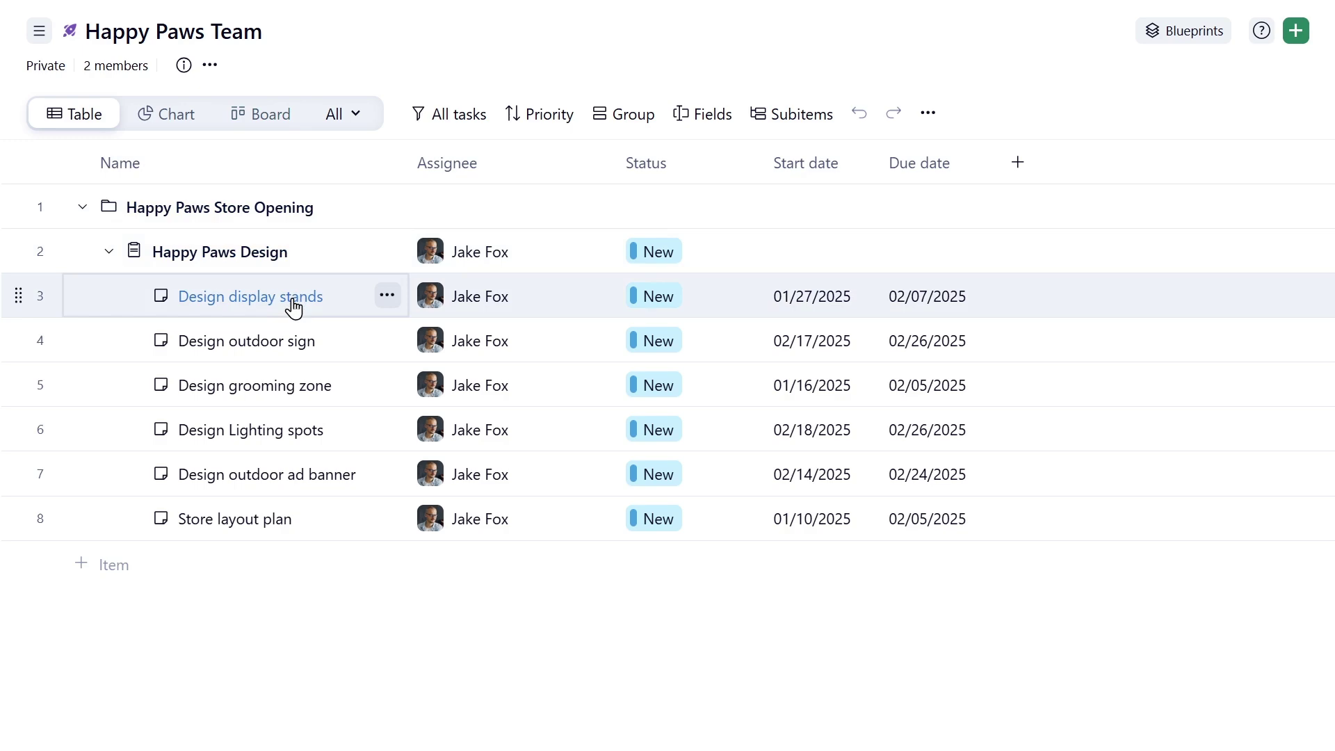
pyautogui.click(292, 304)
pyautogui.click(1274, 32)
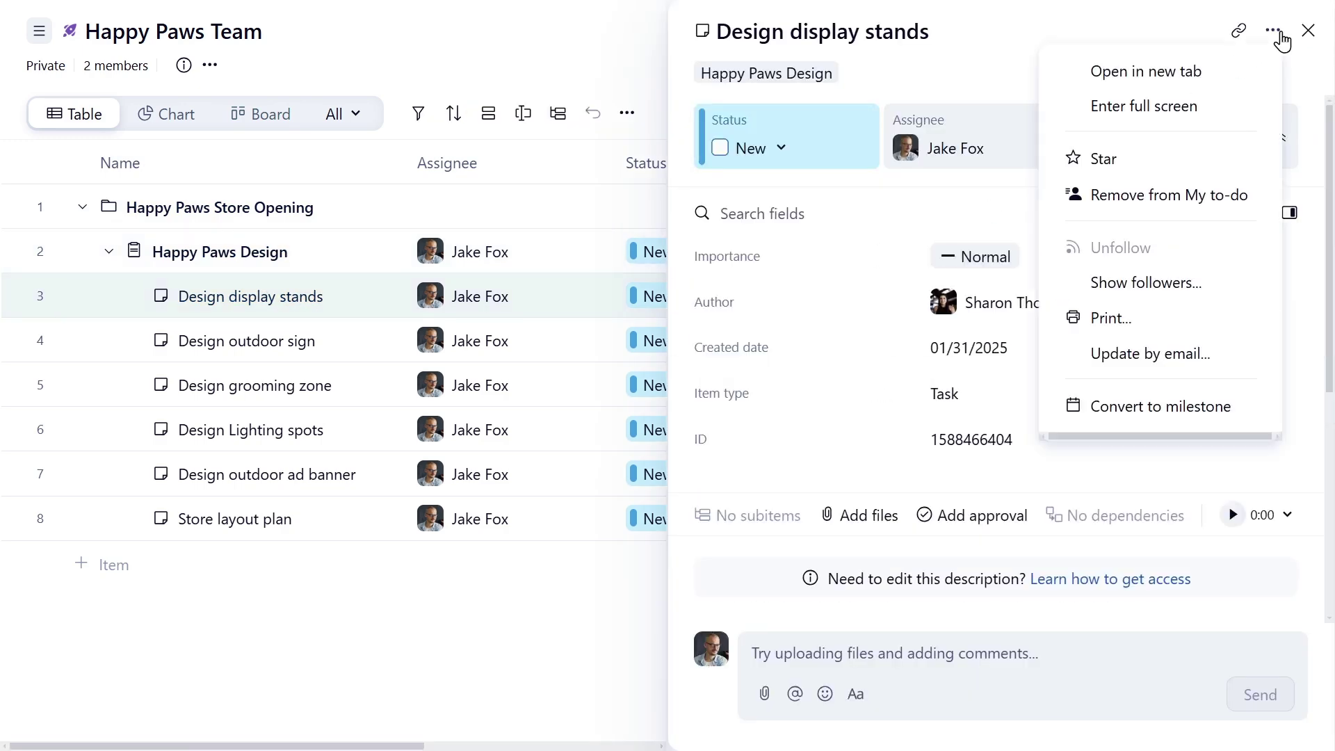
pyautogui.click(1190, 110)
pyautogui.scroll(-3, 1105, 306)
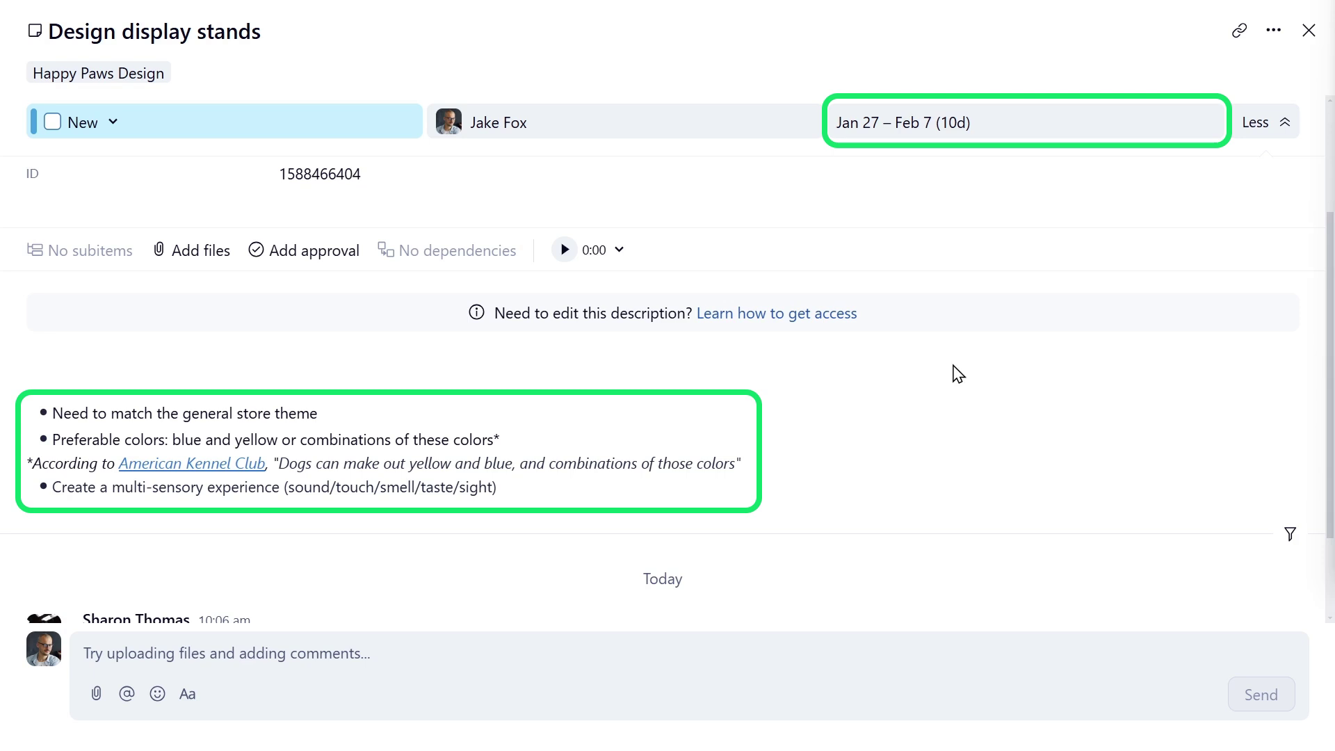
pyautogui.click(123, 128)
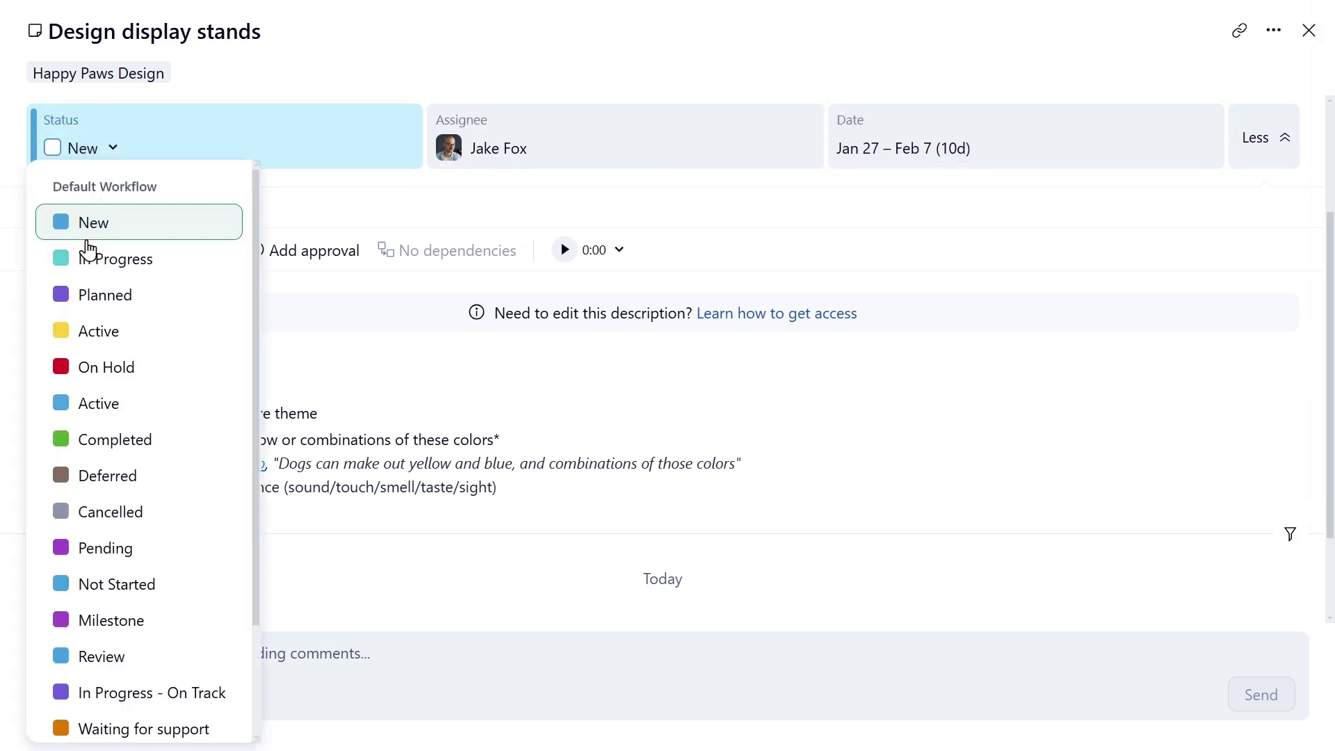
pyautogui.click(90, 260)
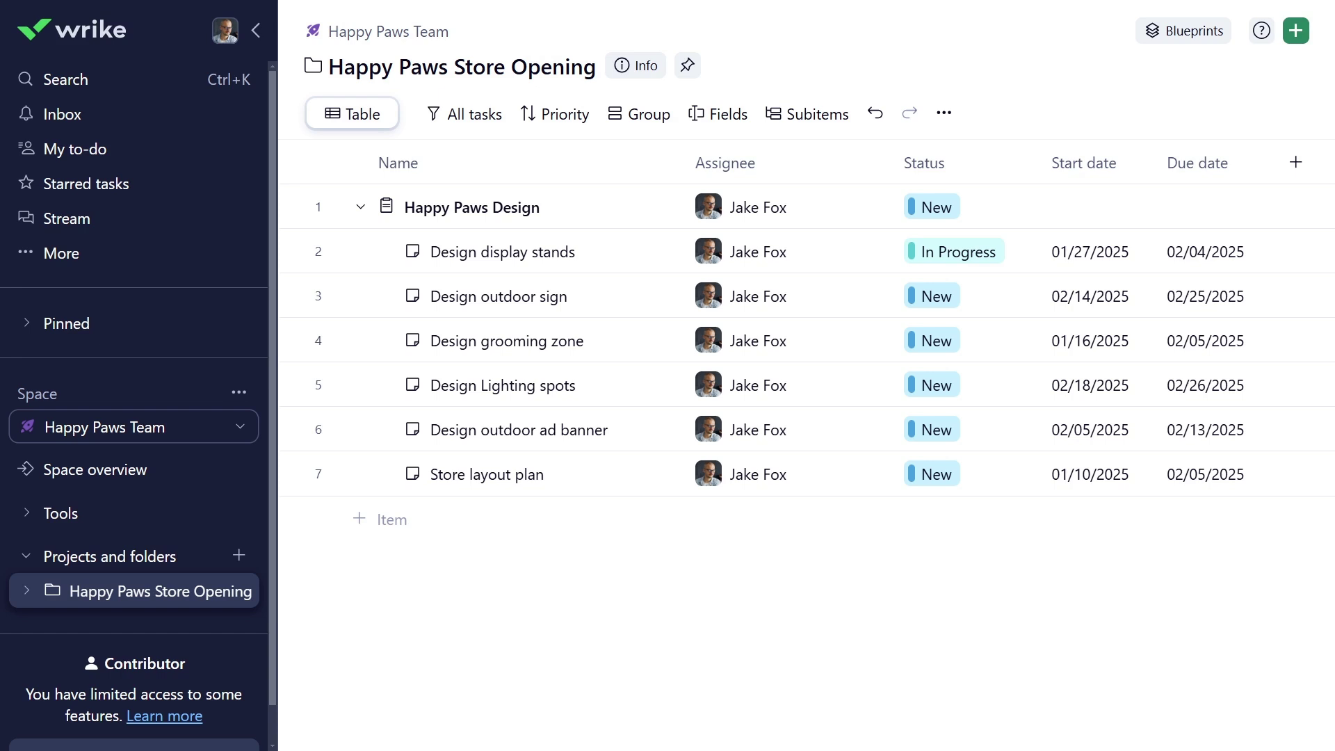
# - Start the time tracker on Design display stands, keeping it running while browsing other tasks
pyautogui.click(504, 254)
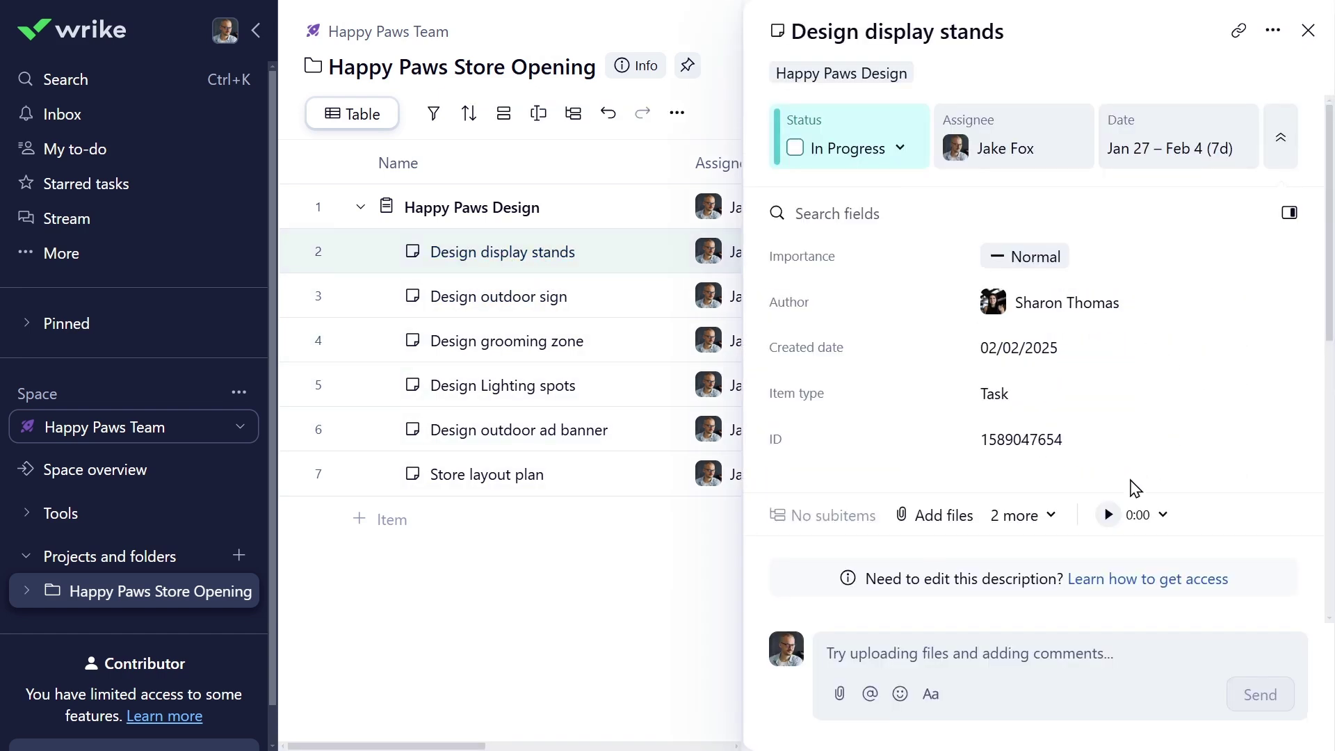
pyautogui.click(1108, 515)
pyautogui.press('Escape')
pyautogui.click(68, 118)
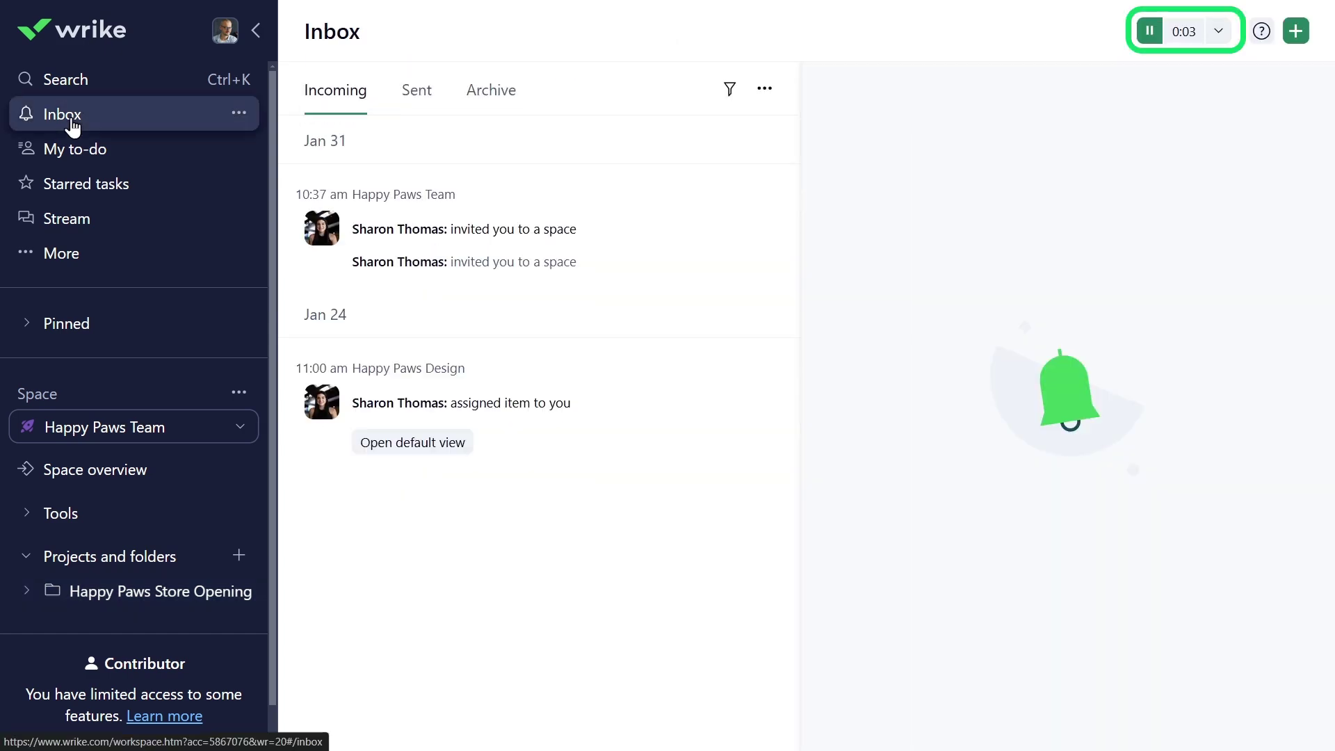
pyautogui.click(25, 559)
pyautogui.click(90, 155)
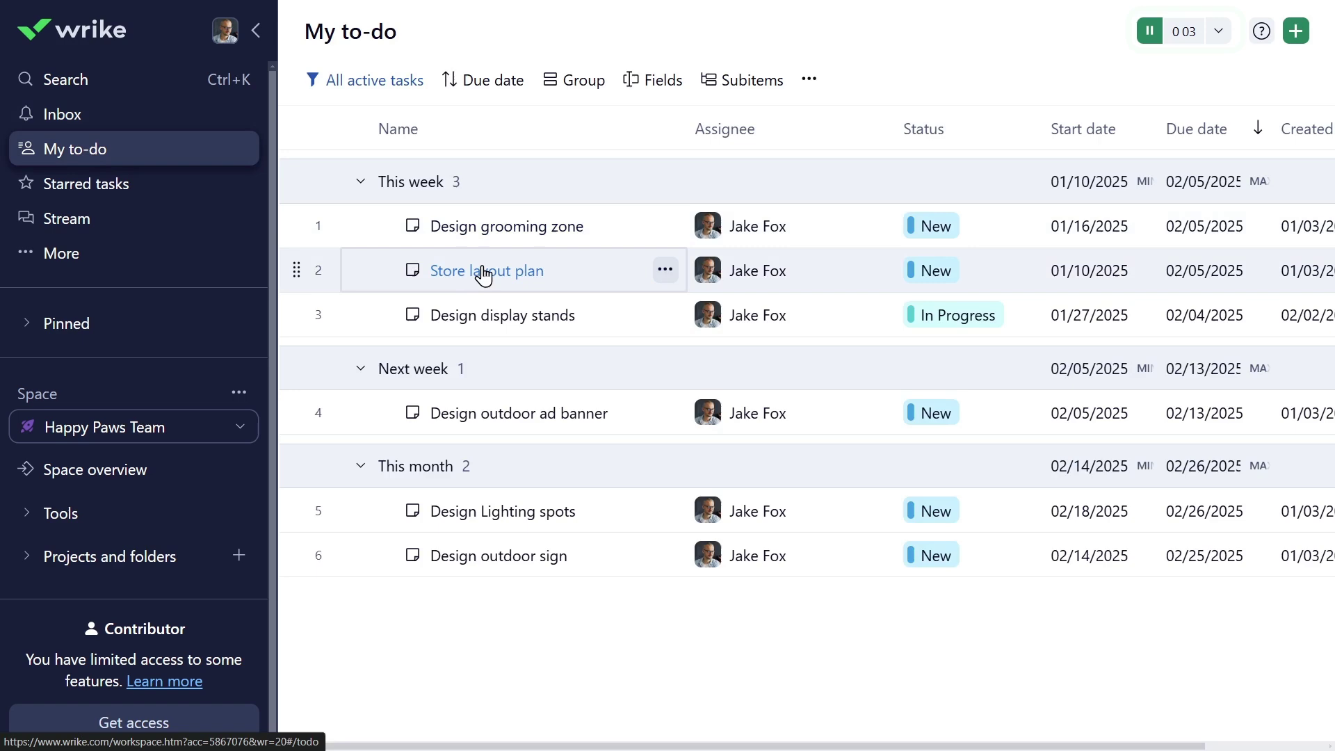
pyautogui.click(477, 270)
pyautogui.press('Escape')
pyautogui.click(534, 514)
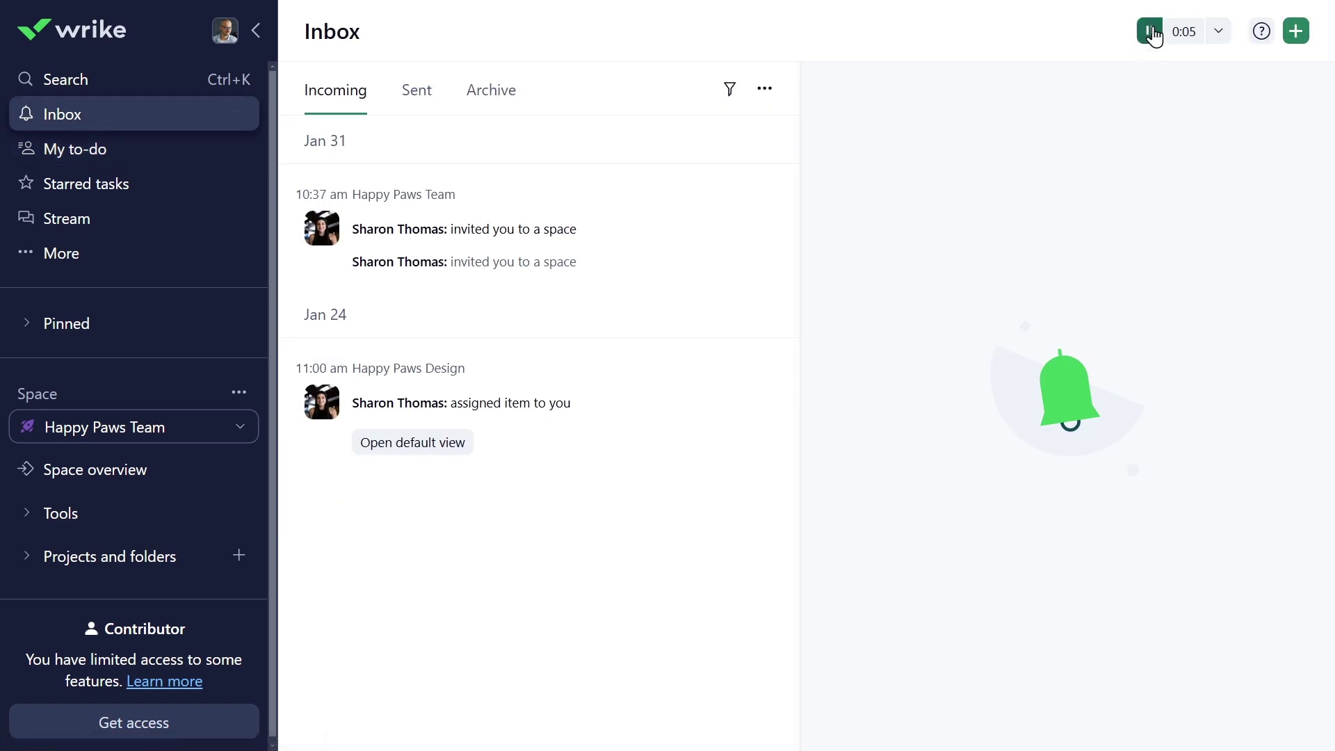
pyautogui.click(1151, 32)
pyautogui.click(1142, 35)
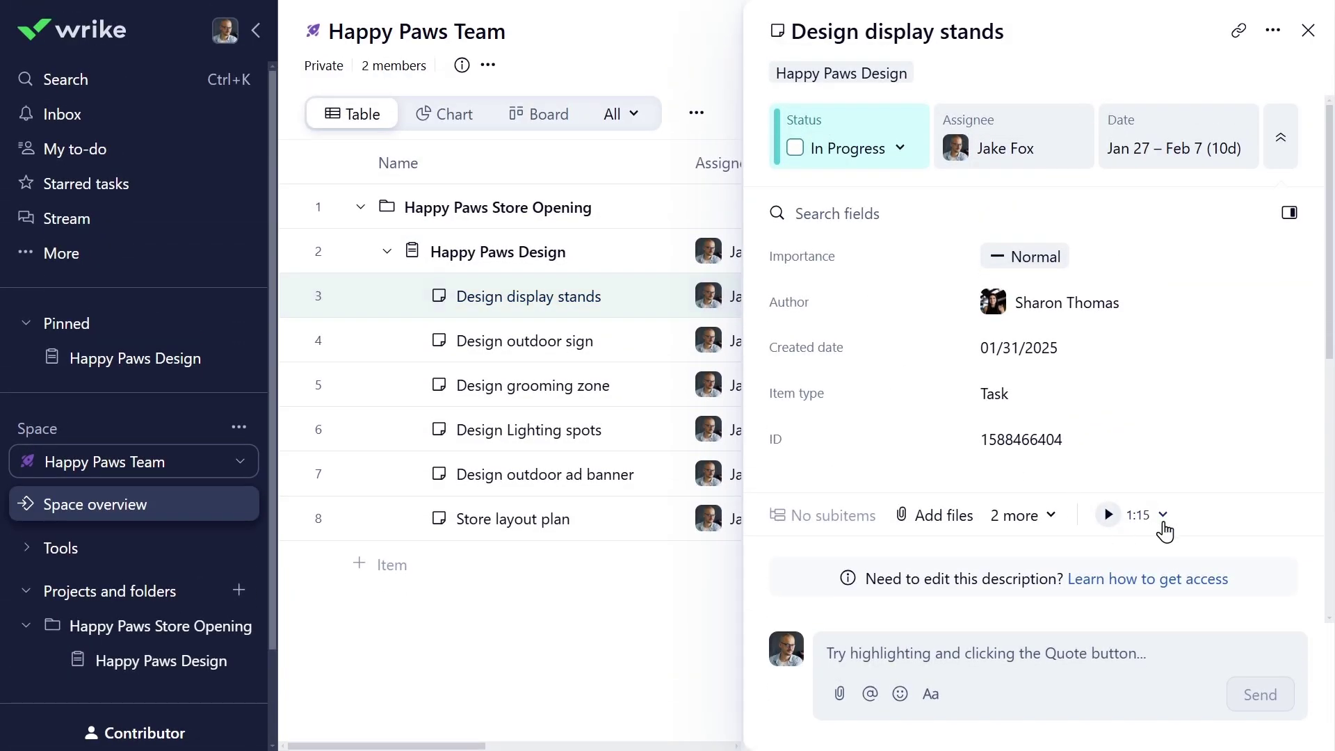
# - Log the tracked time as Development with the note 'Designed Display Stand, and mockup'
pyautogui.click(1162, 517)
pyautogui.write('Designed Display Stand,')
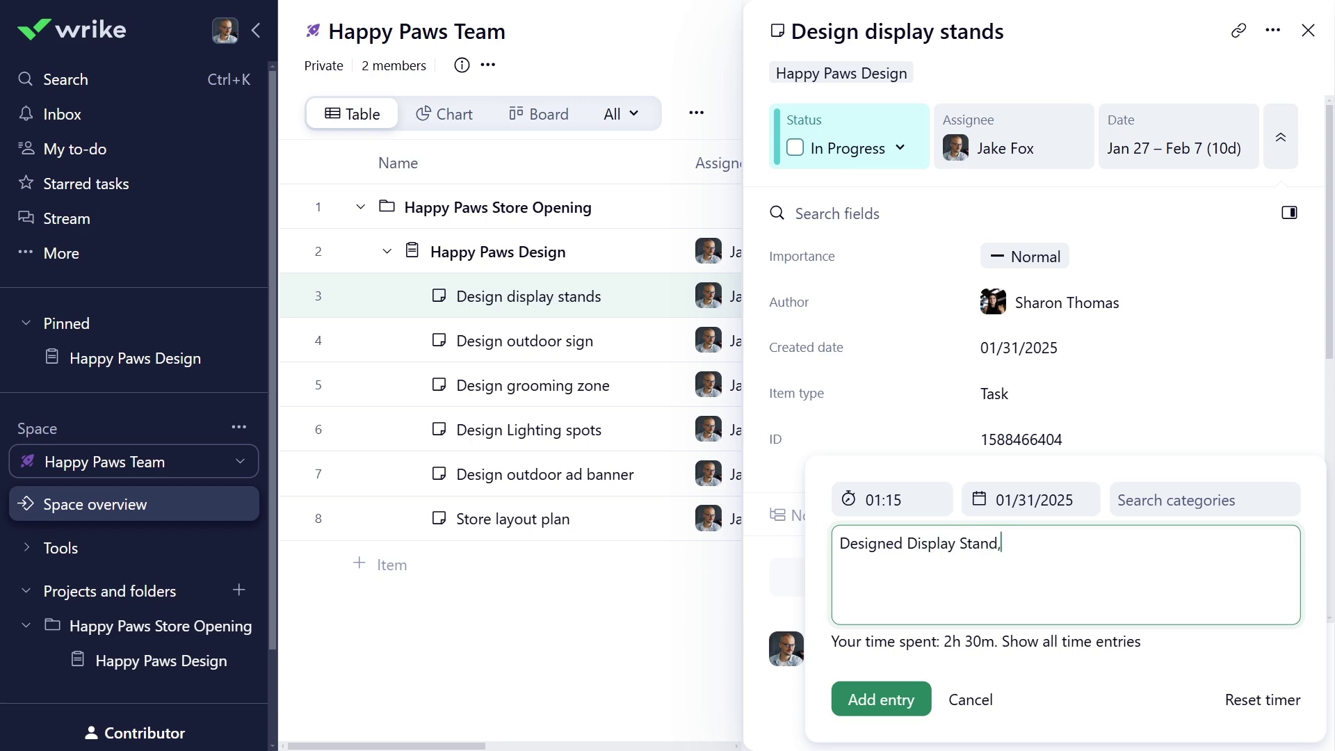
pyautogui.write(' and mockup.')
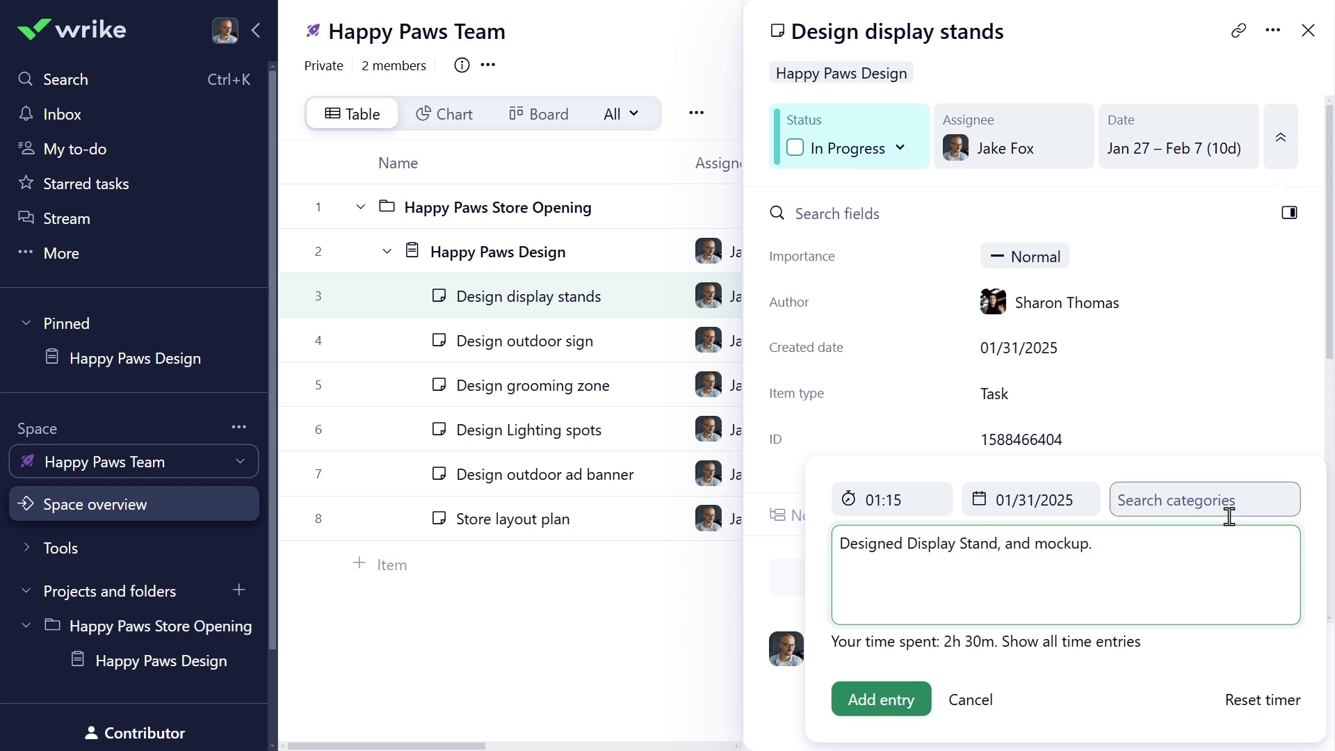
pyautogui.click(1227, 512)
pyautogui.click(1183, 615)
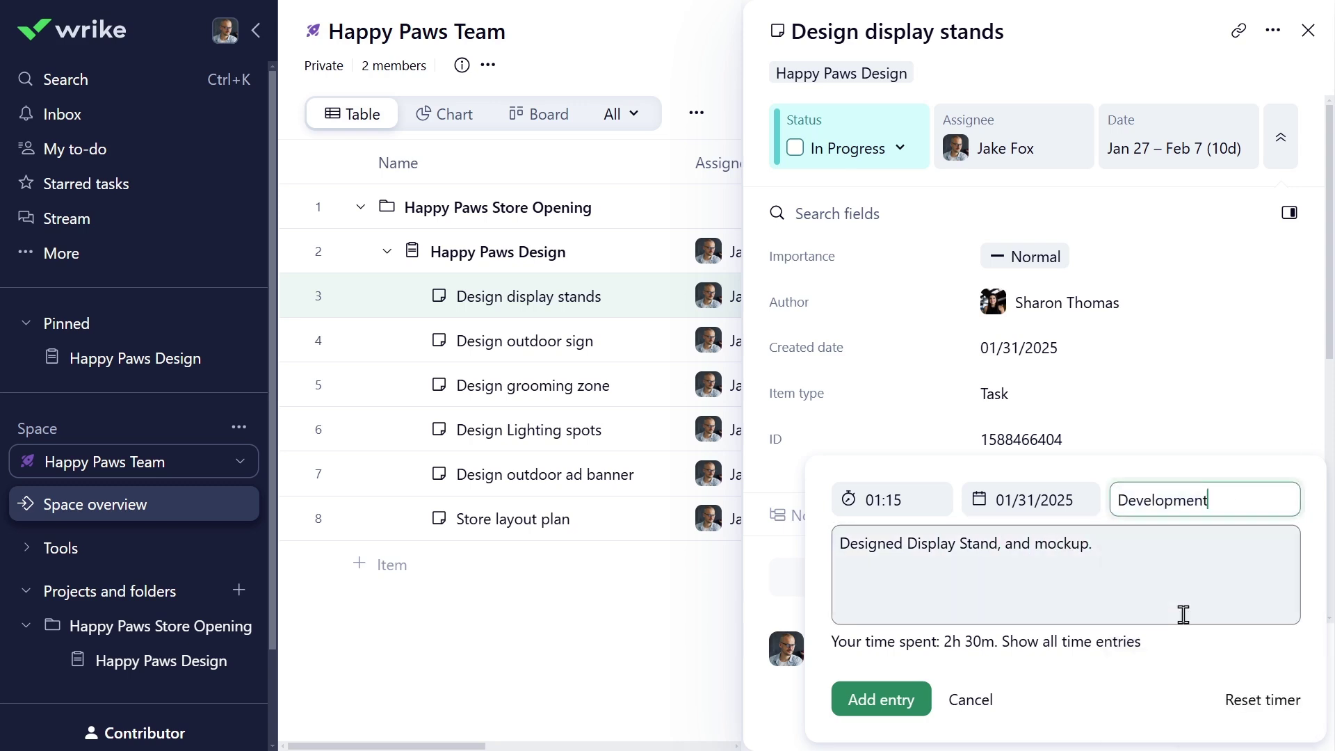
pyautogui.click(881, 700)
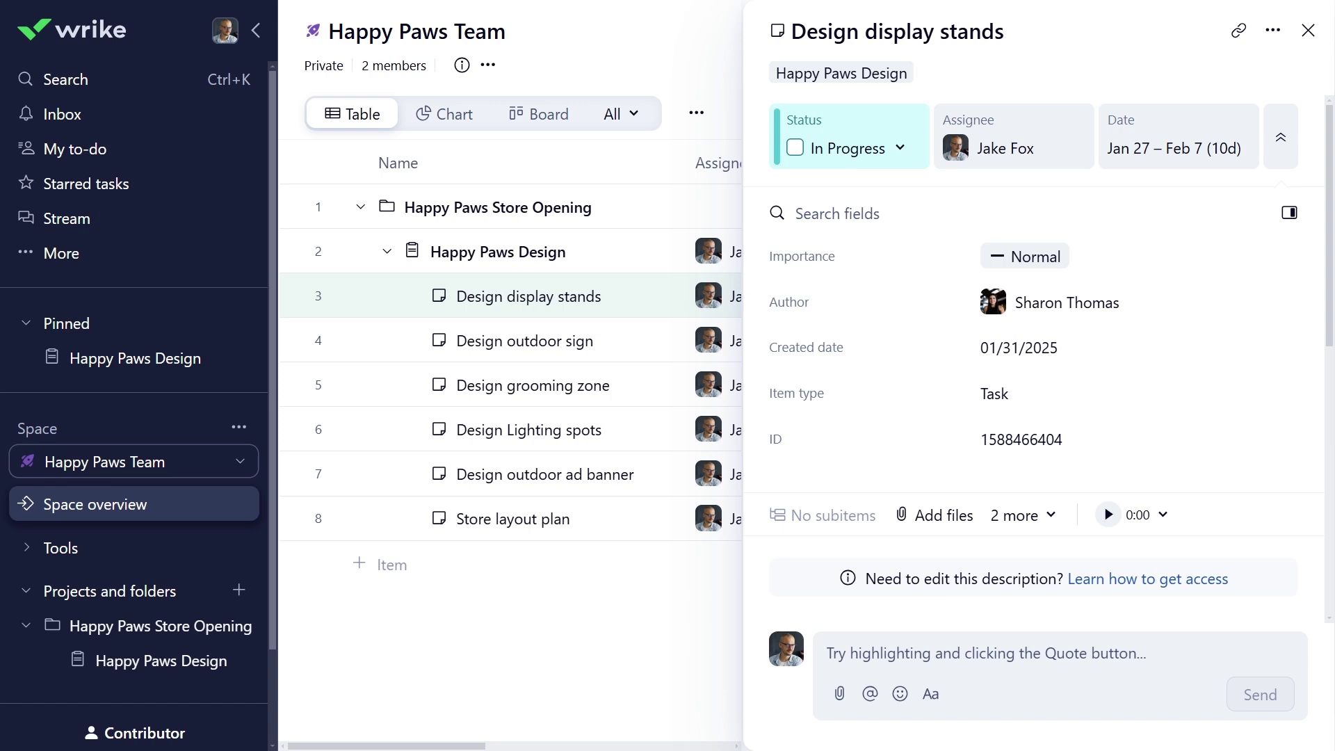
# - Change the task's dates to Jan 27–Feb 4 and save
pyautogui.click(1146, 148)
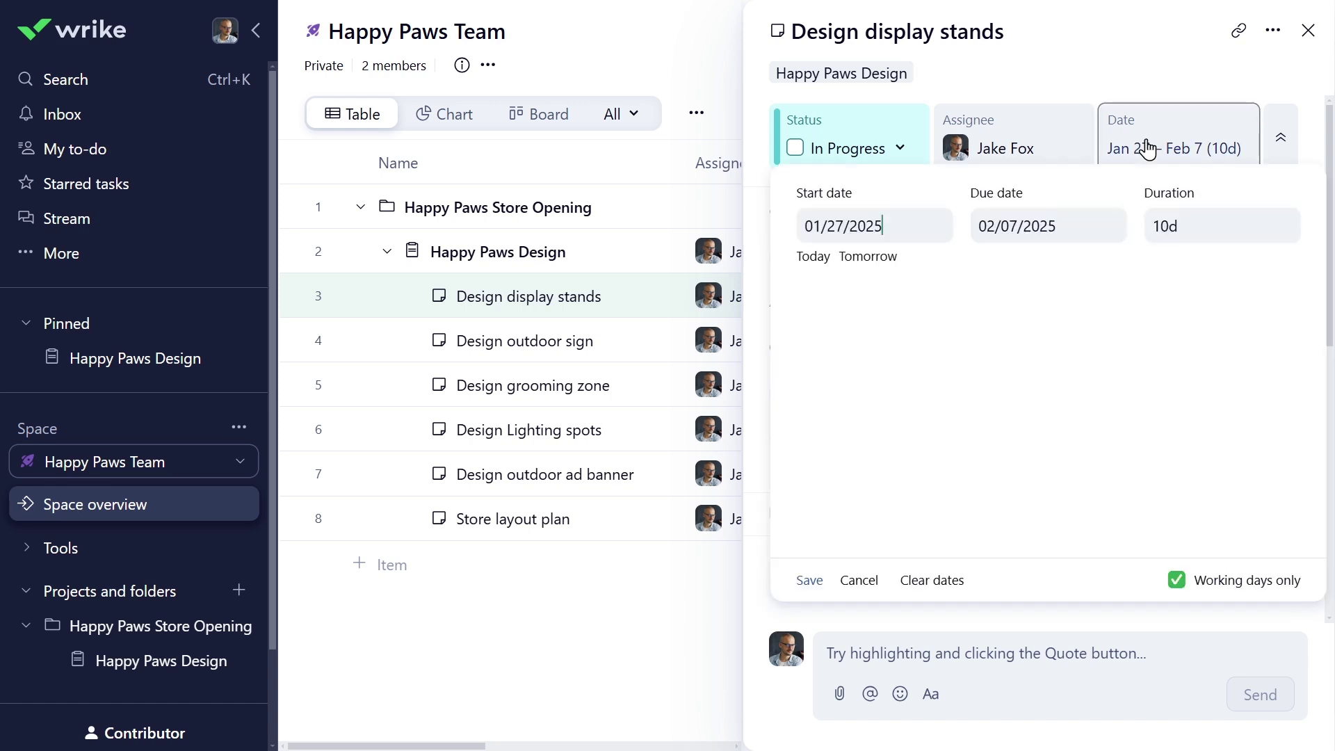
pyautogui.click(1143, 393)
pyautogui.click(848, 497)
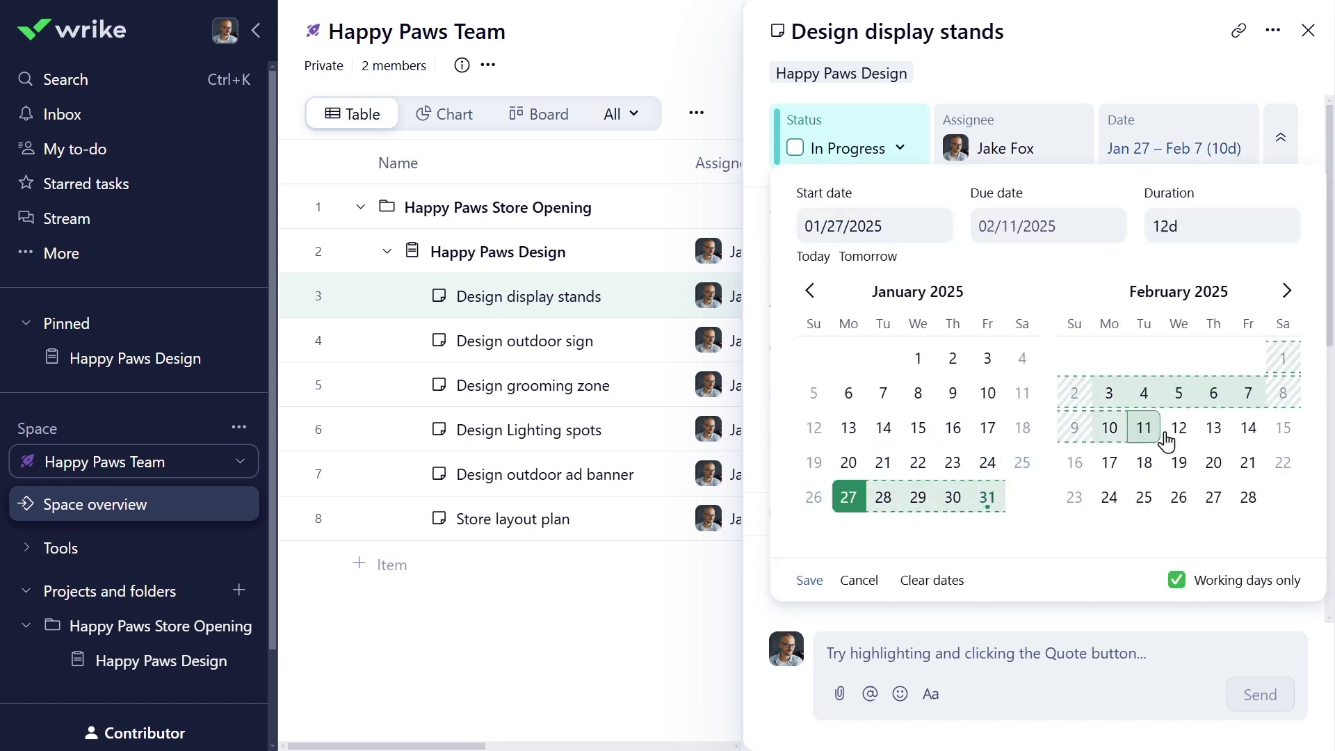
pyautogui.click(1144, 393)
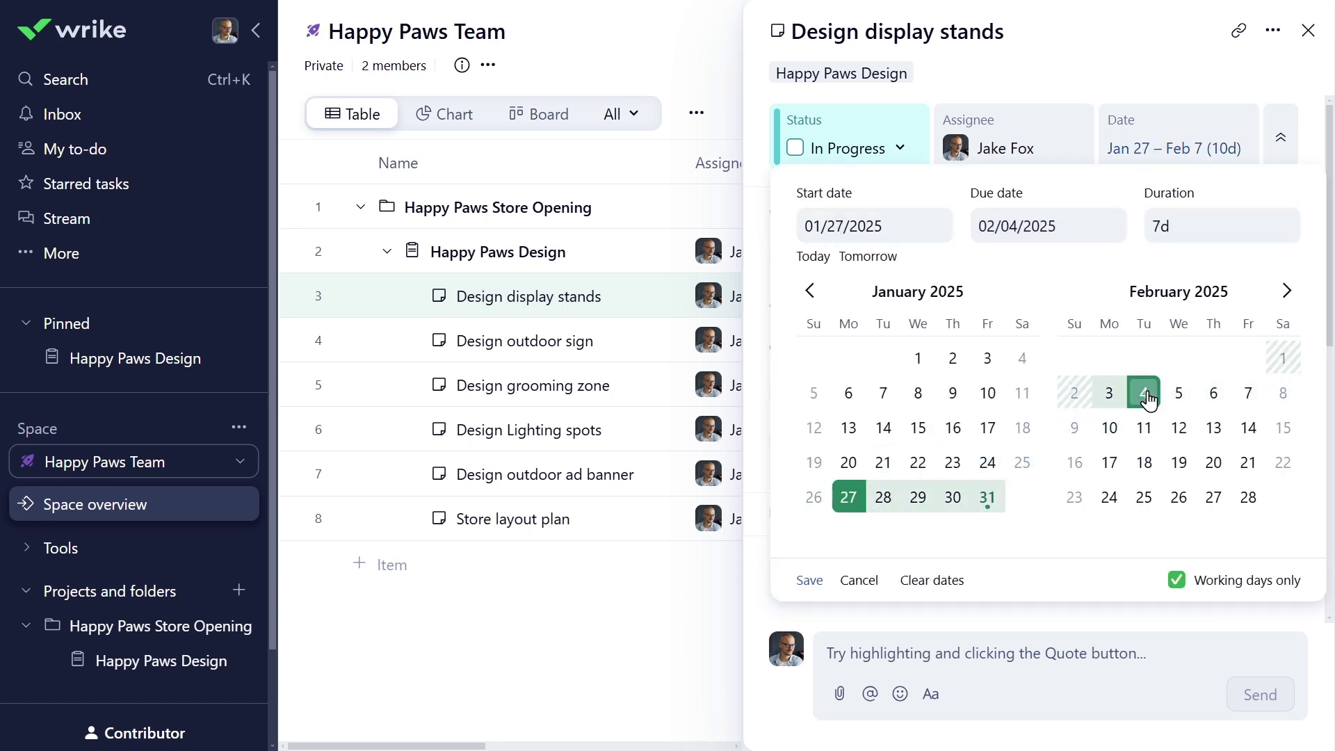
pyautogui.click(806, 580)
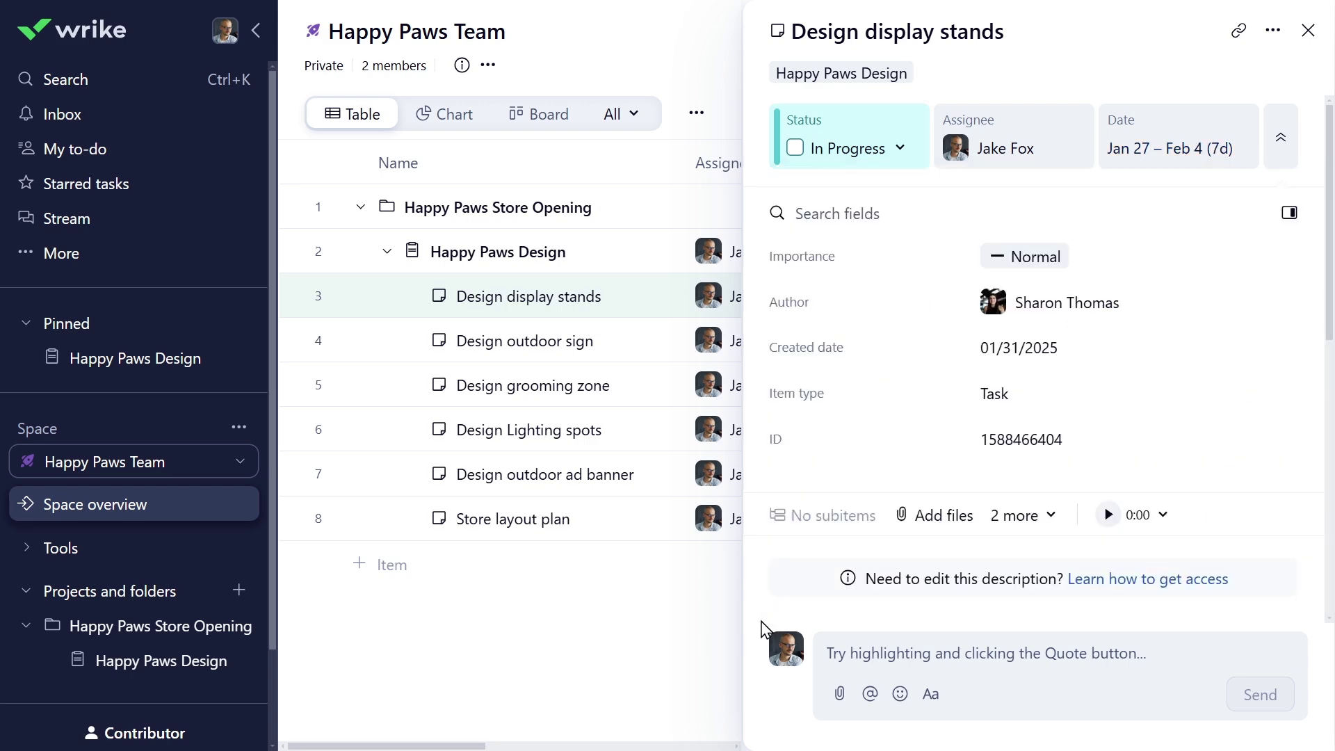
# - Post a comment @-mentioning the reviewer asking for feedback, with Pet store display_V1.png attached
pyautogui.scroll(-6, 764, 629)
pyautogui.click(973, 653)
pyautogui.write('Hi @')
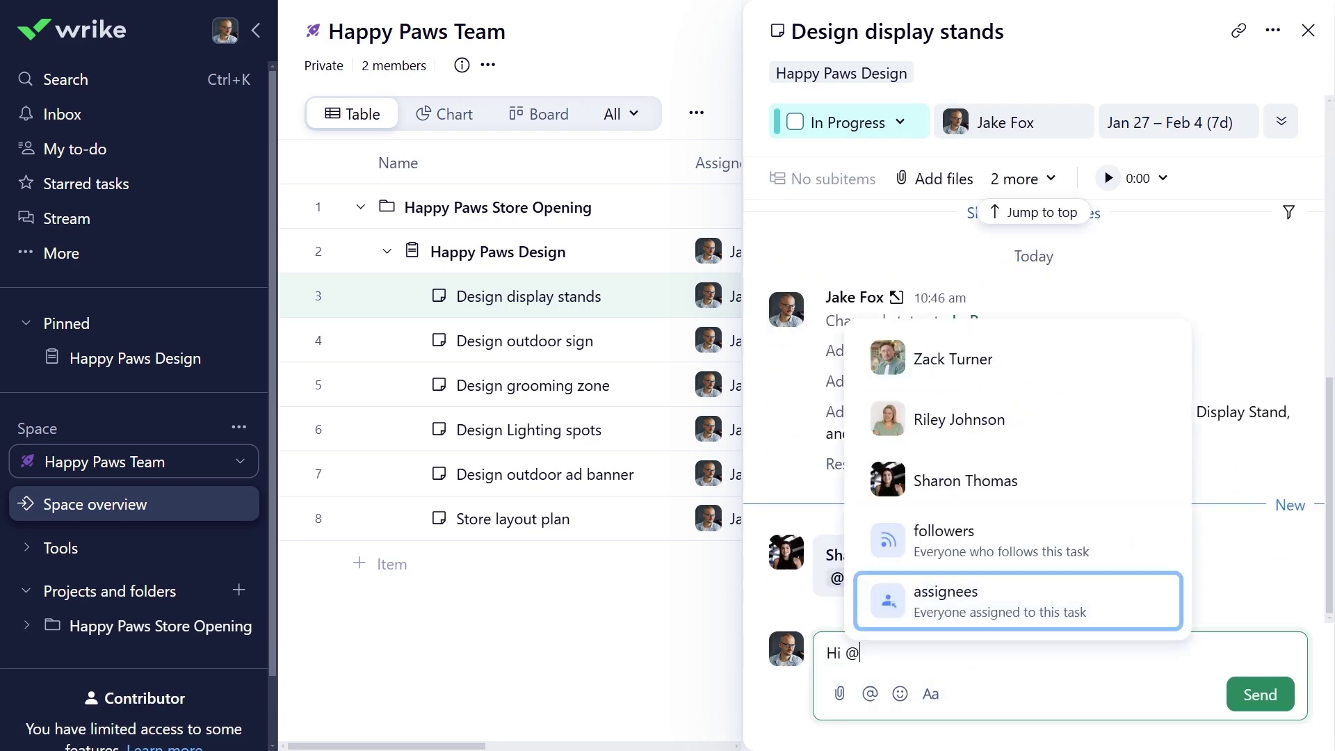
pyautogui.click(966, 417)
pyautogui.write('! Here is a mockup image of the stand. Could you share your feedback?')
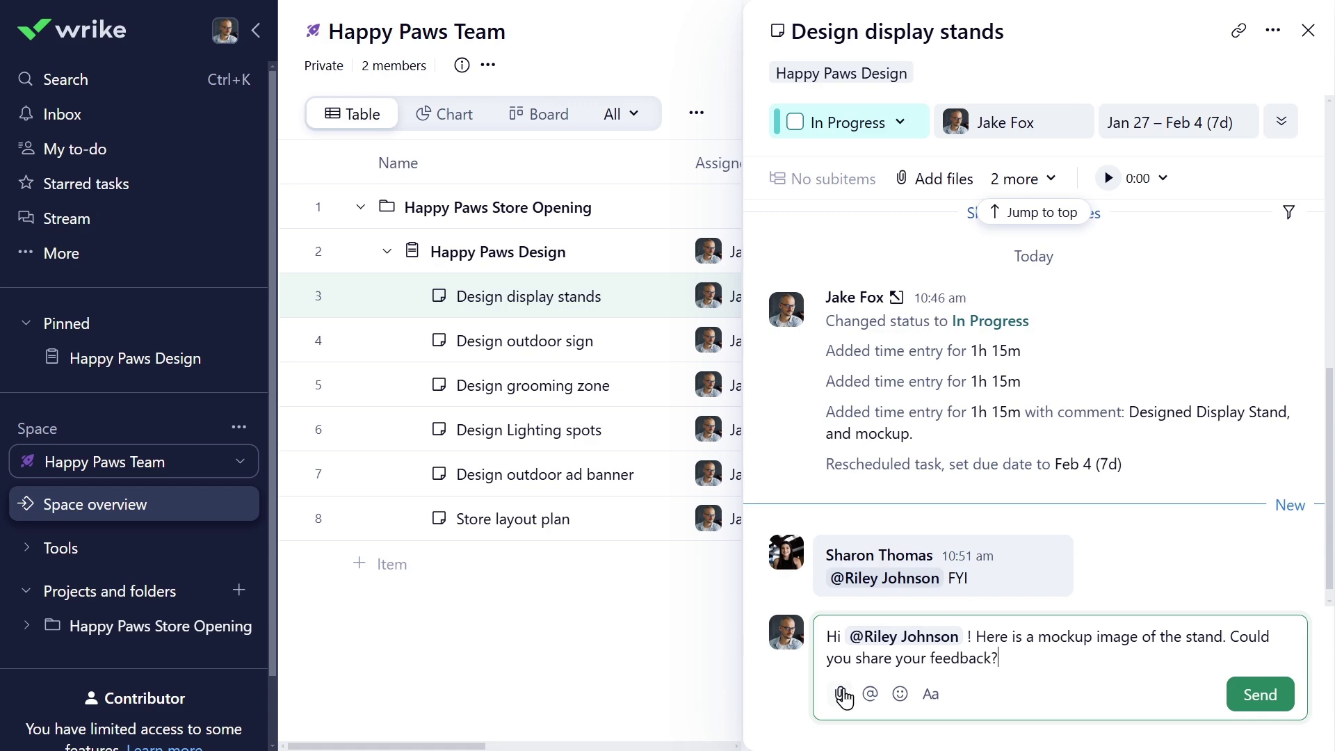
pyautogui.click(839, 693)
pyautogui.click(766, 657)
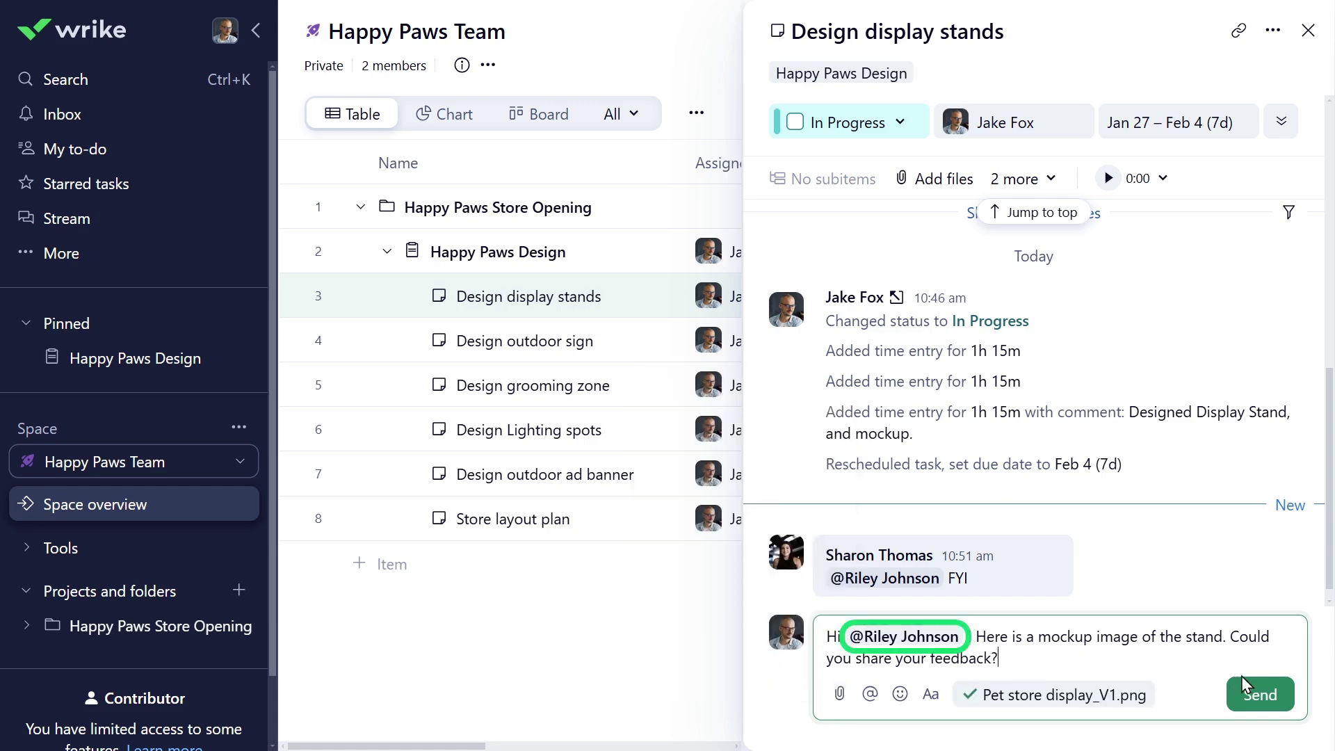
pyautogui.click(1261, 695)
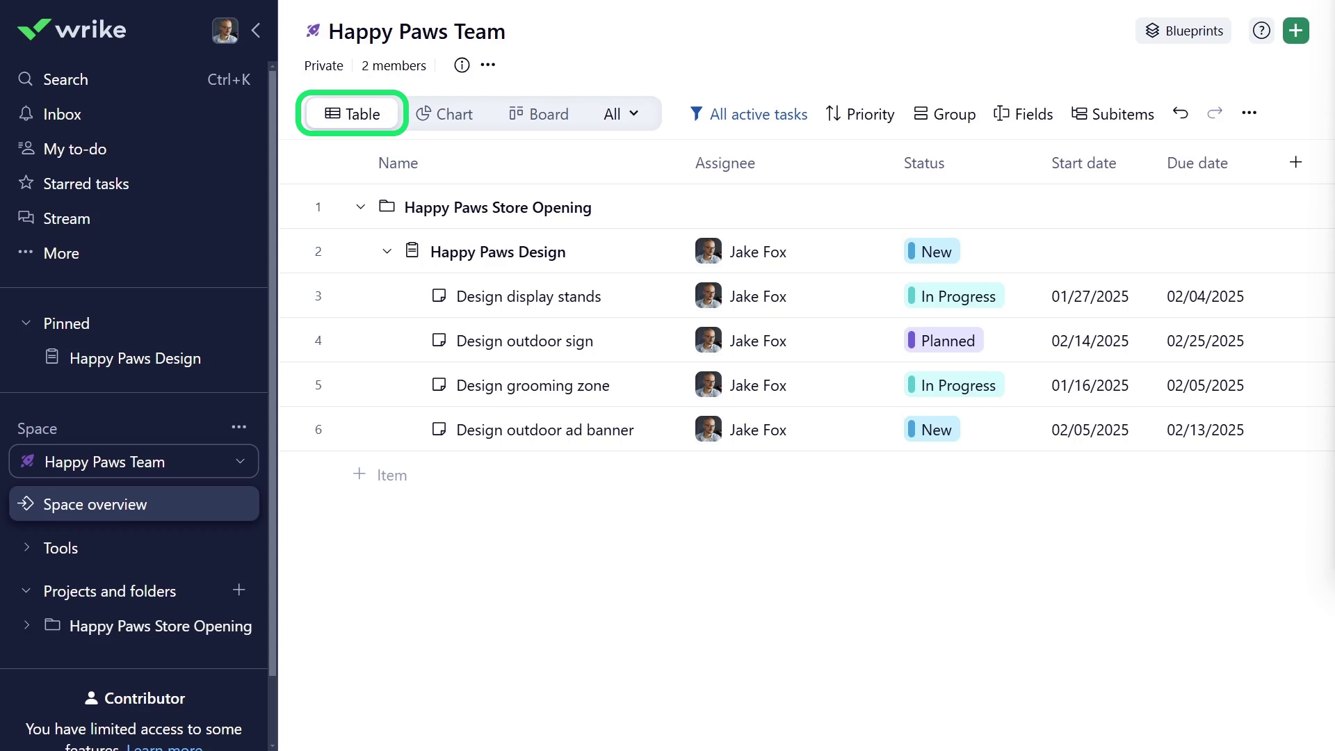
# - Switch the filter preset to All tasks and apply an Importance: High filter
pyautogui.click(757, 118)
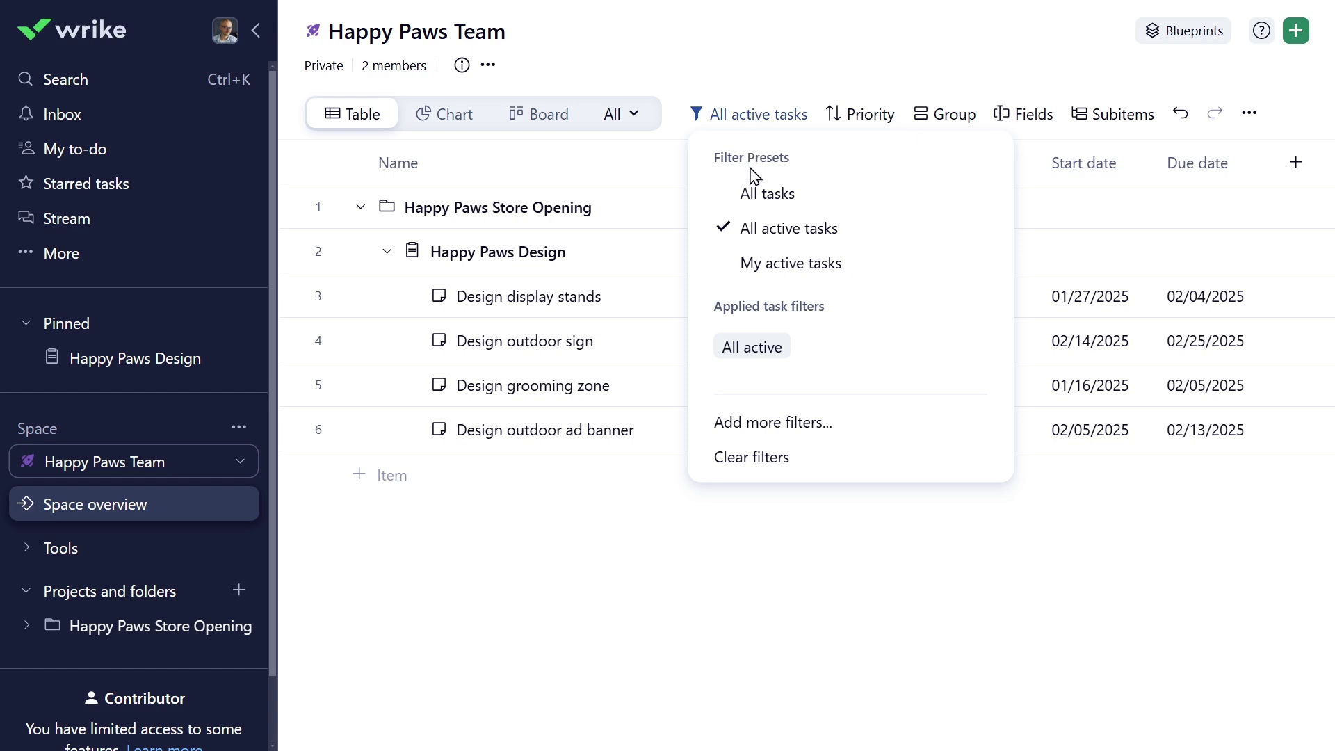
pyautogui.click(750, 196)
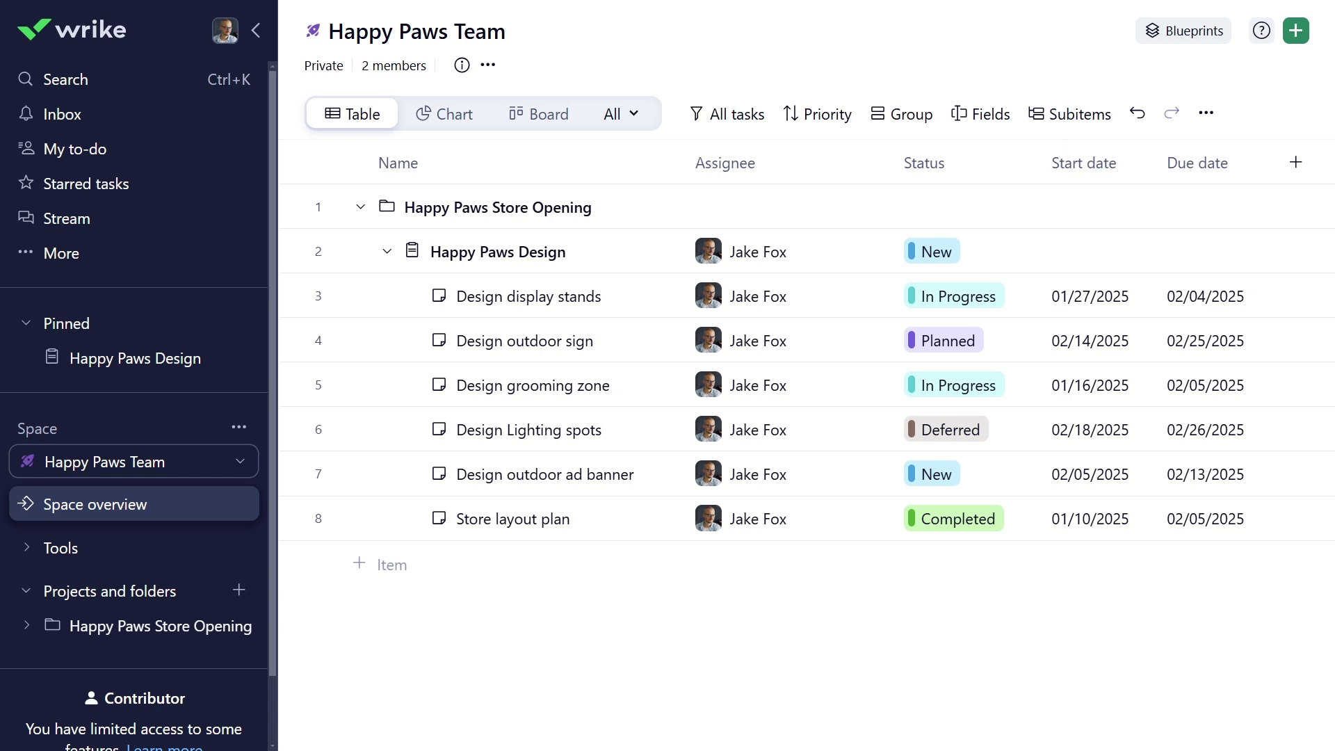
pyautogui.click(728, 120)
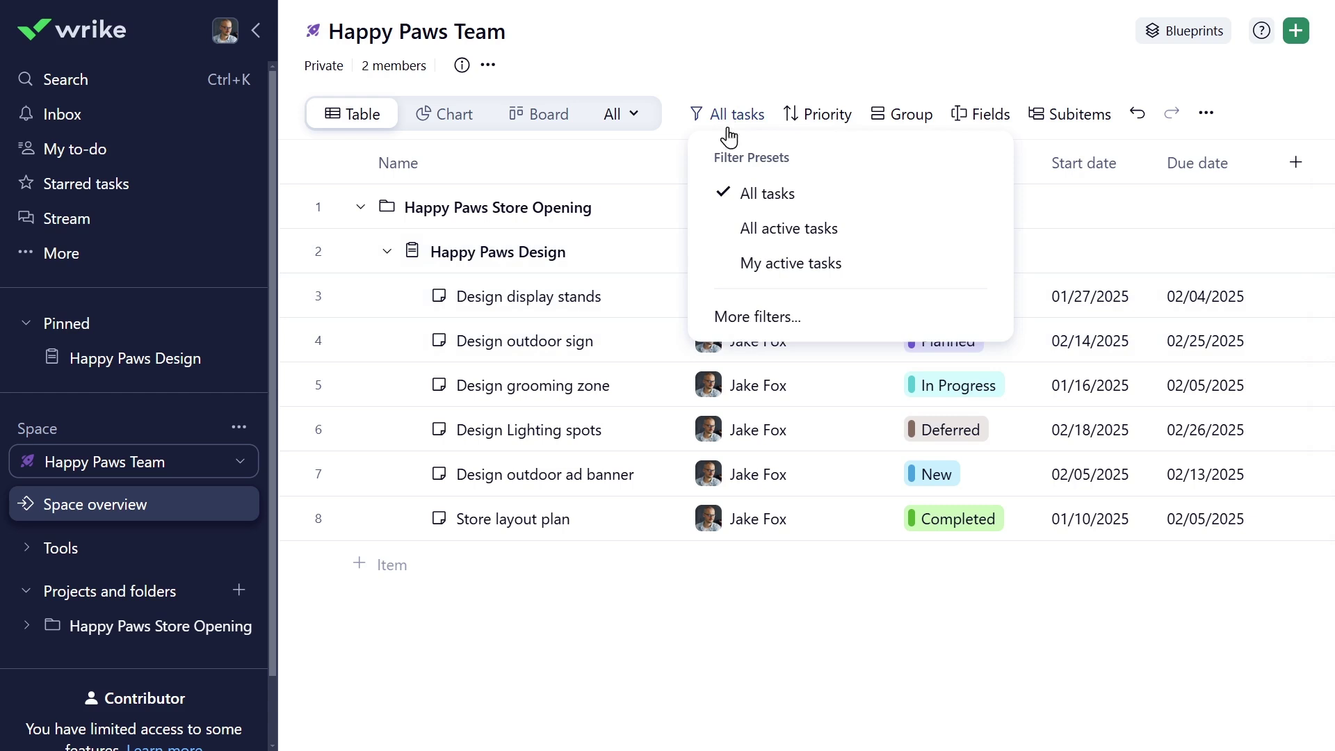
pyautogui.click(745, 320)
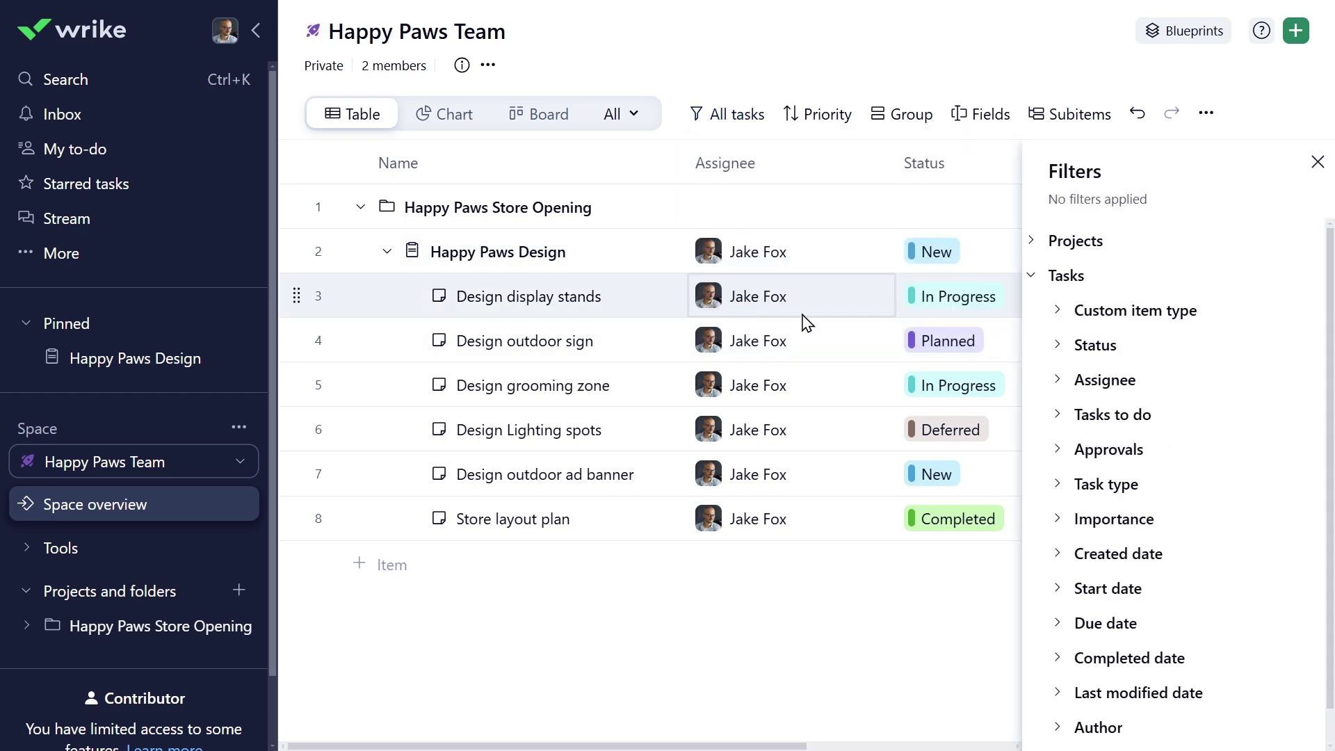
pyautogui.click(1124, 522)
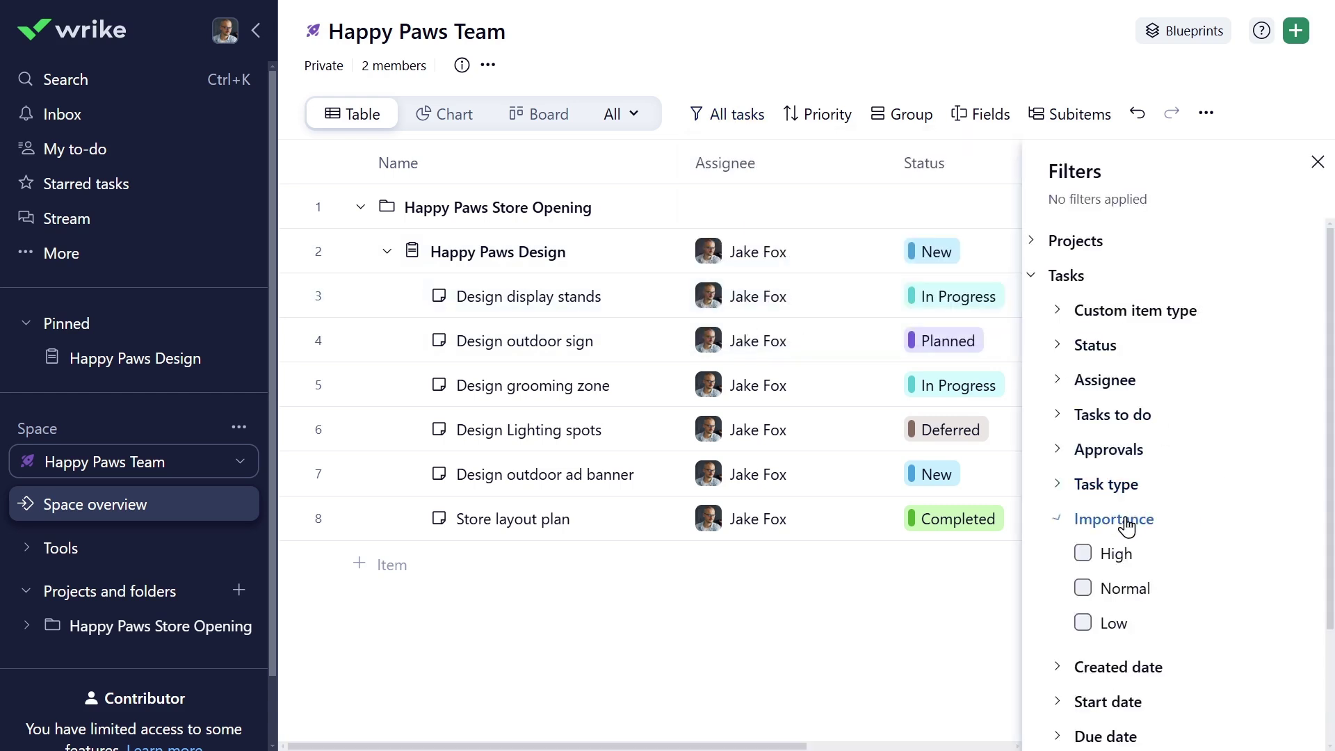
pyautogui.click(1082, 554)
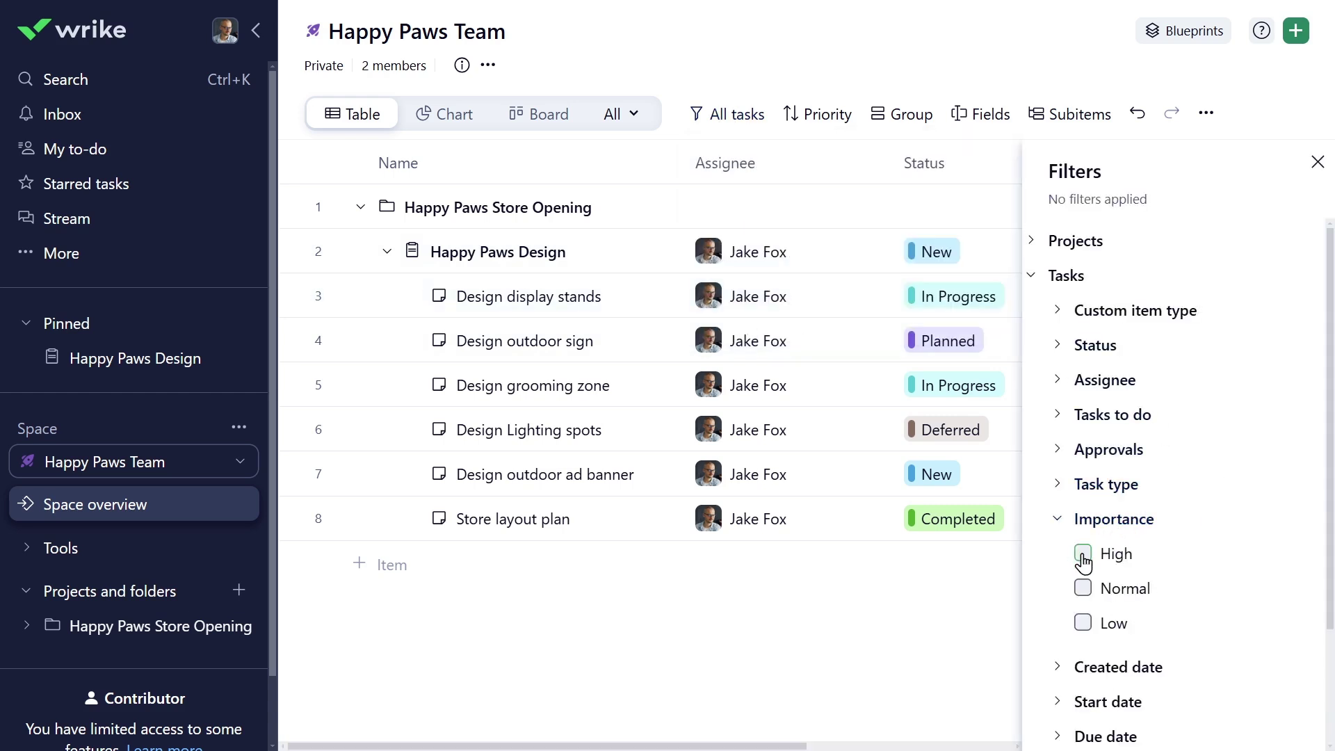
# - Close the filters panel and remove the Importance: High filter
pyautogui.click(1318, 167)
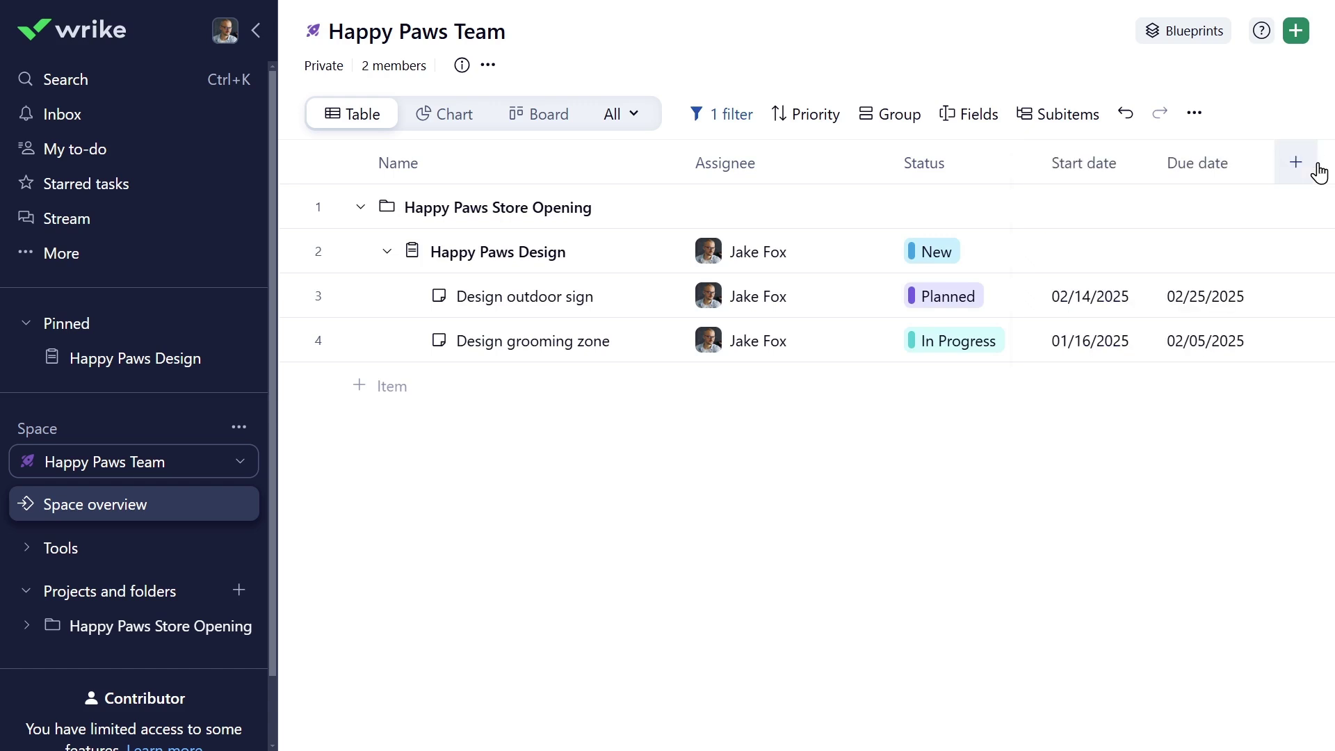
pyautogui.click(731, 117)
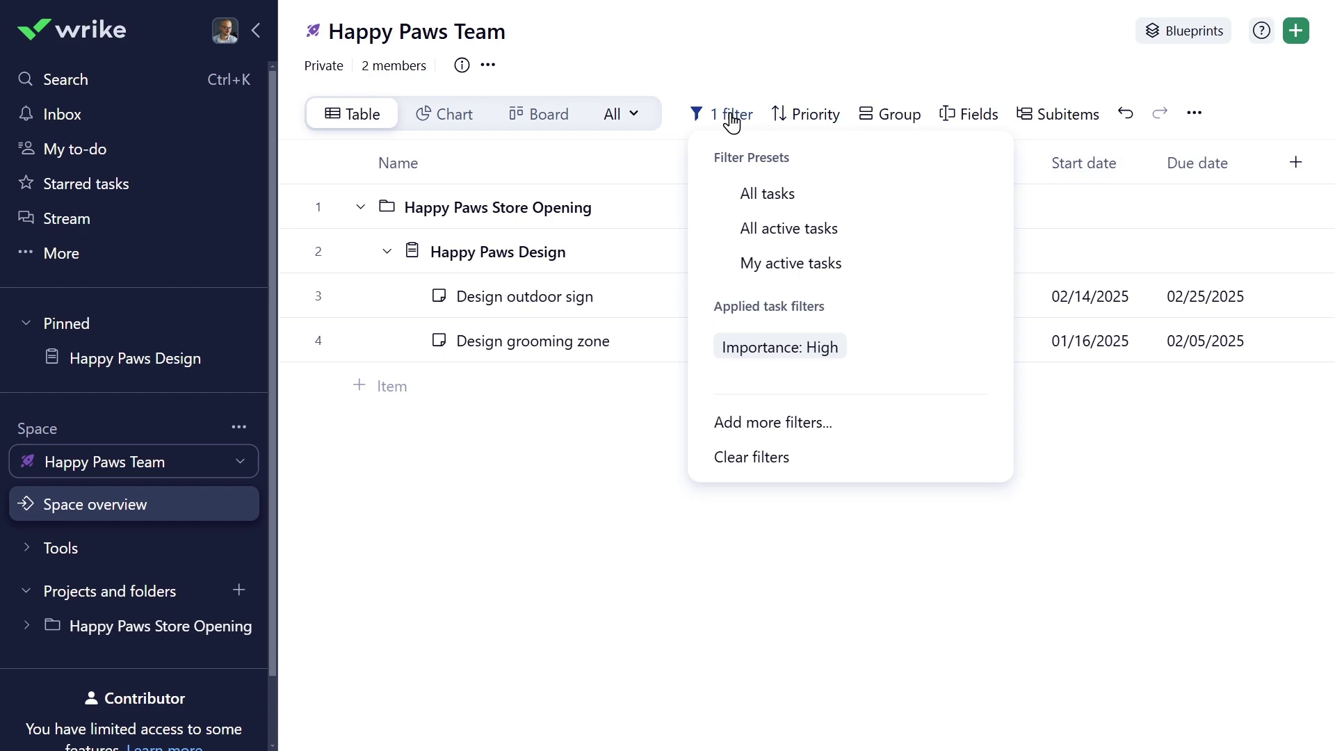
pyautogui.click(731, 471)
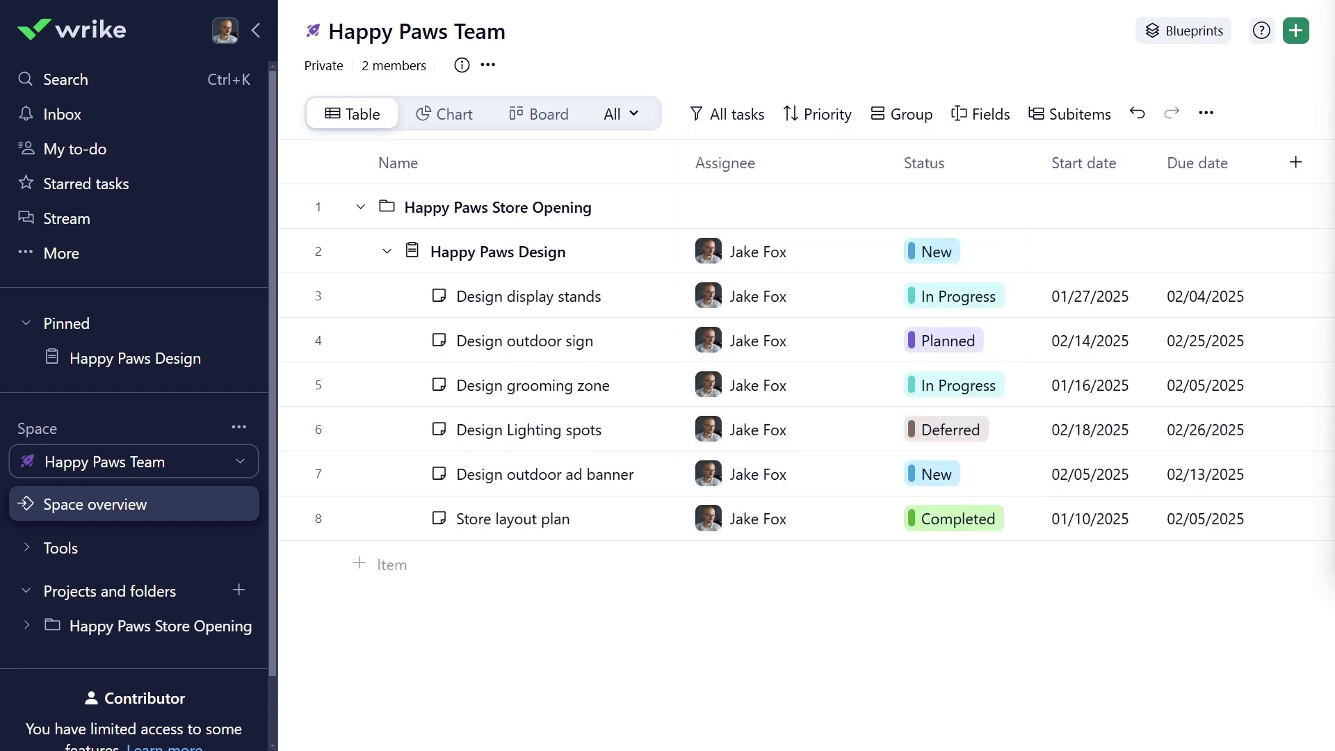
# - Sort the tasks by status and group them by due date in weeks
pyautogui.click(827, 124)
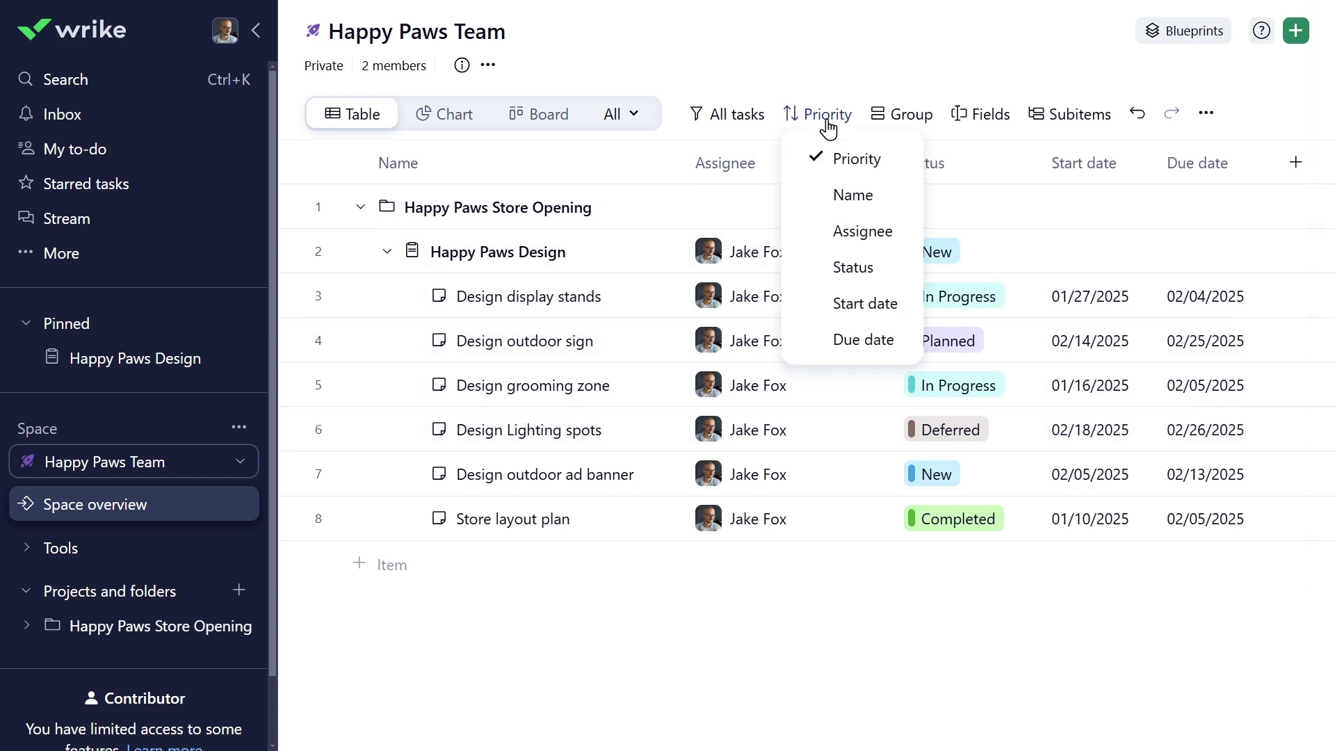
pyautogui.click(843, 271)
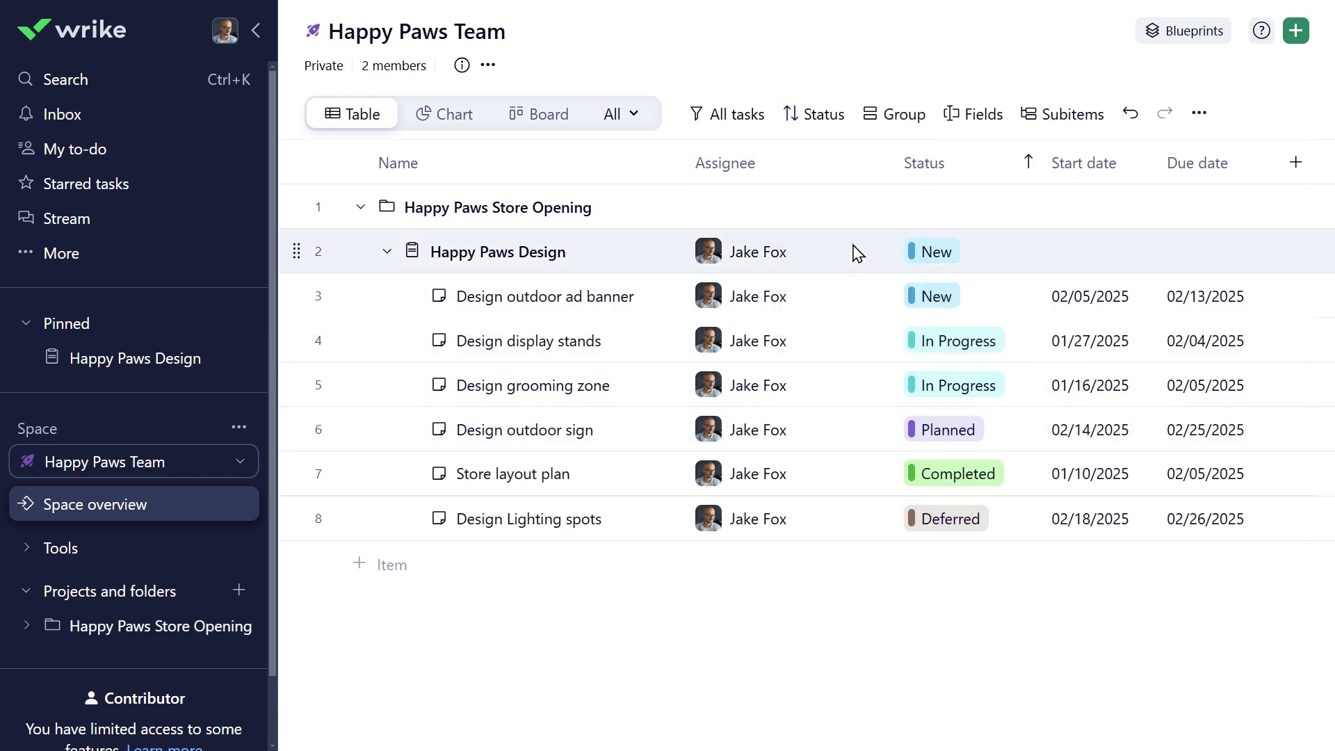
pyautogui.click(894, 124)
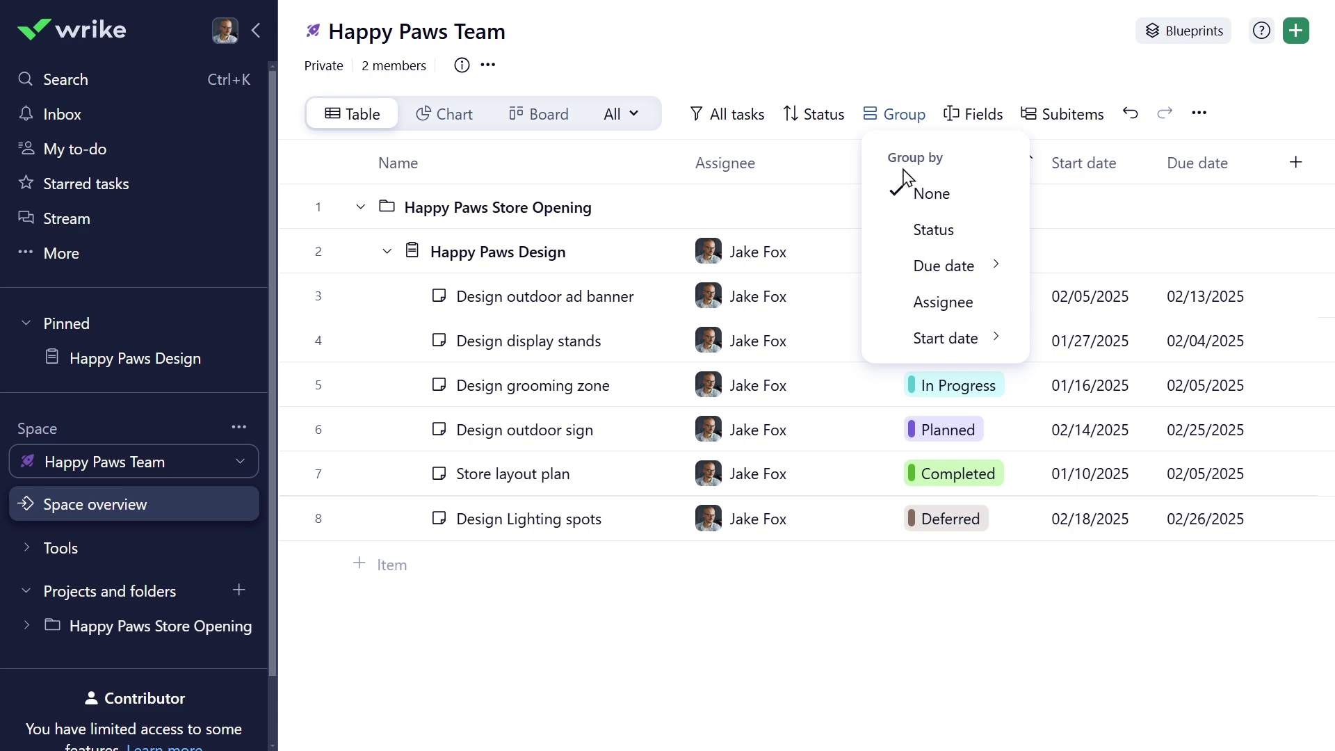
pyautogui.moveTo(942, 274)
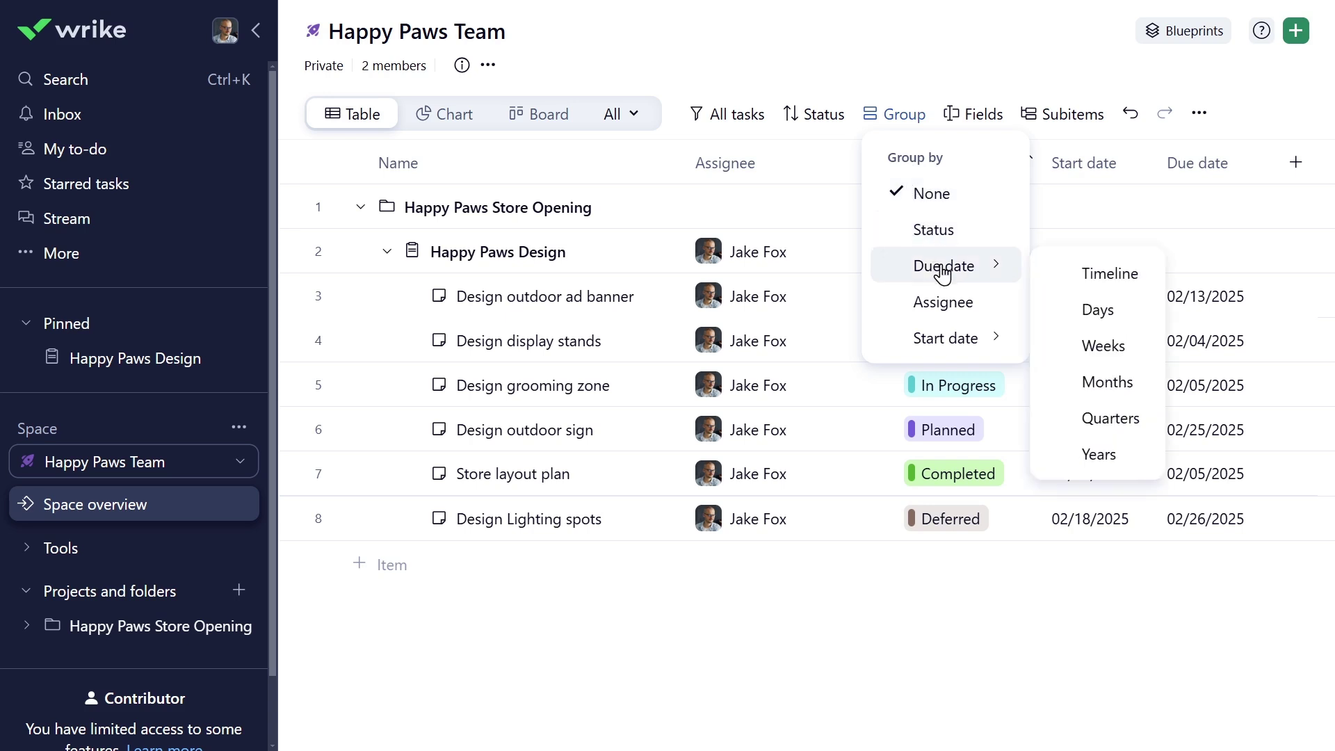
pyautogui.click(1104, 350)
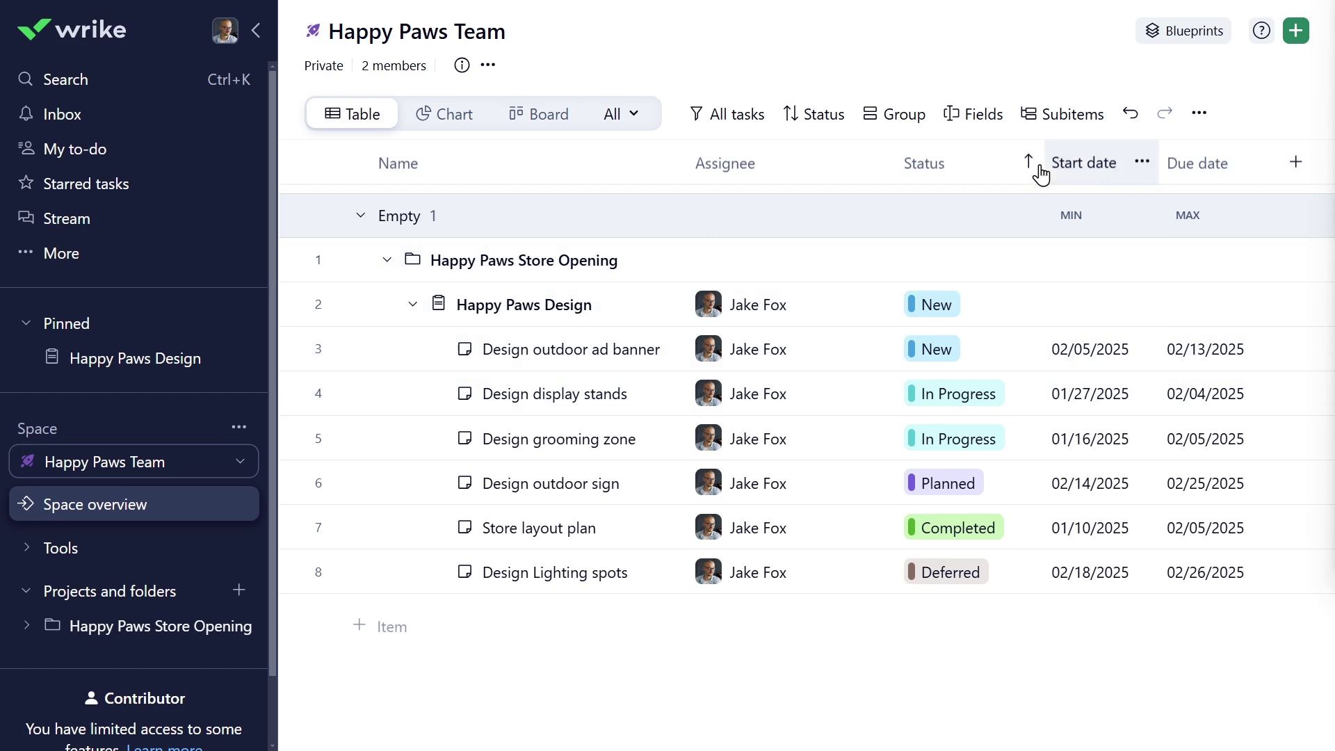
# - Hide the Assignee column and show Importance as a table column
pyautogui.click(990, 124)
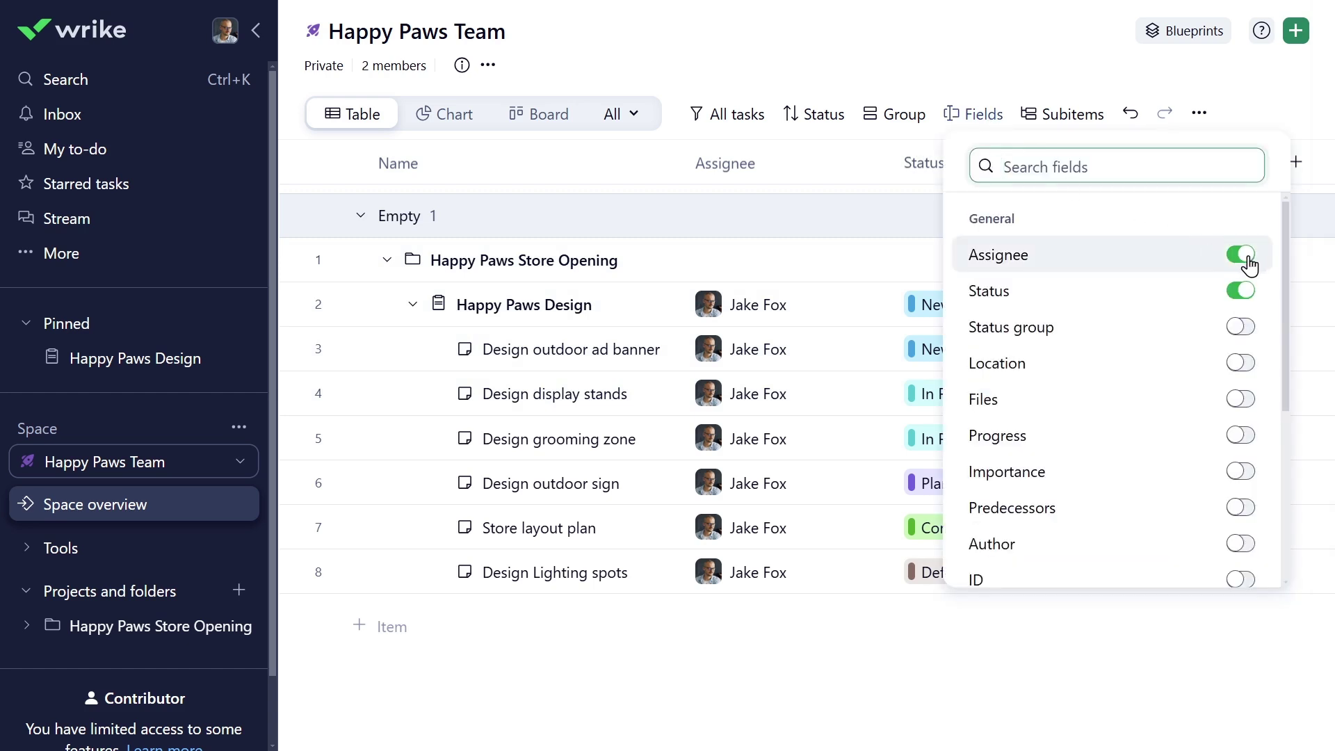
pyautogui.click(1242, 256)
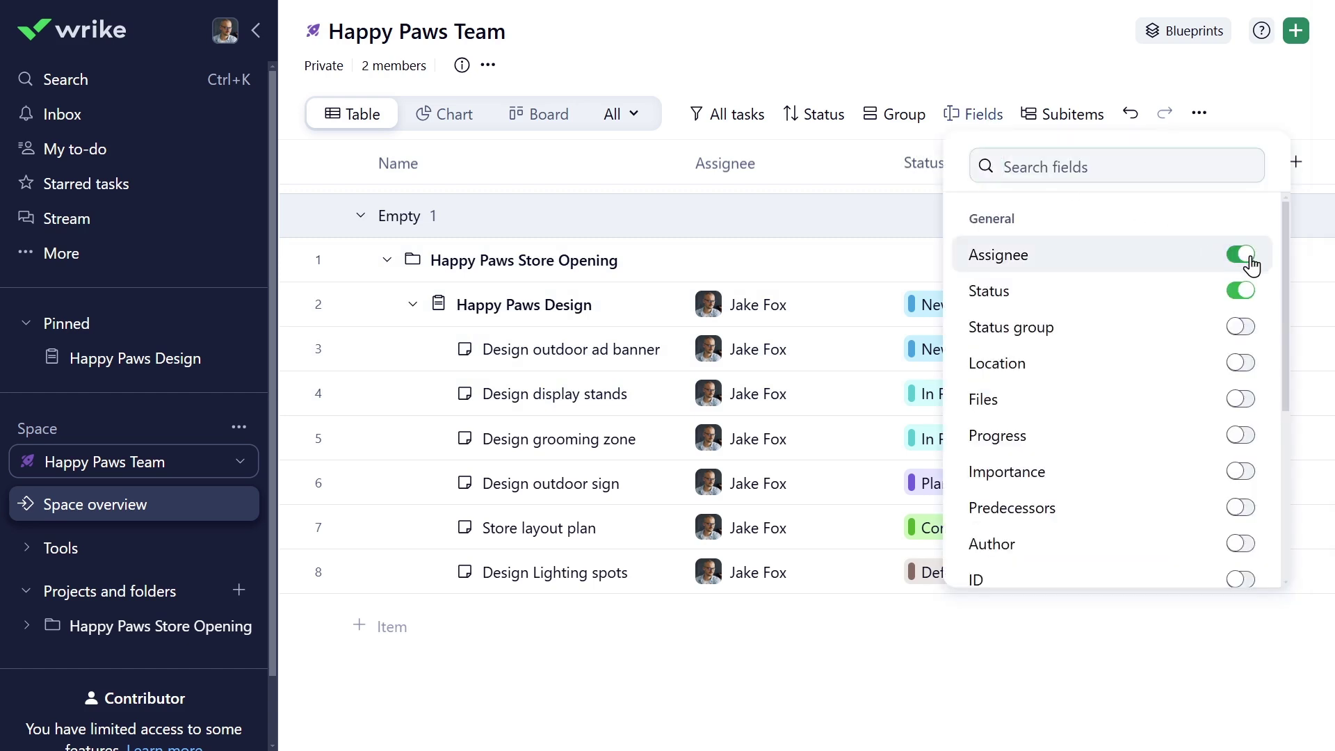
pyautogui.click(1239, 471)
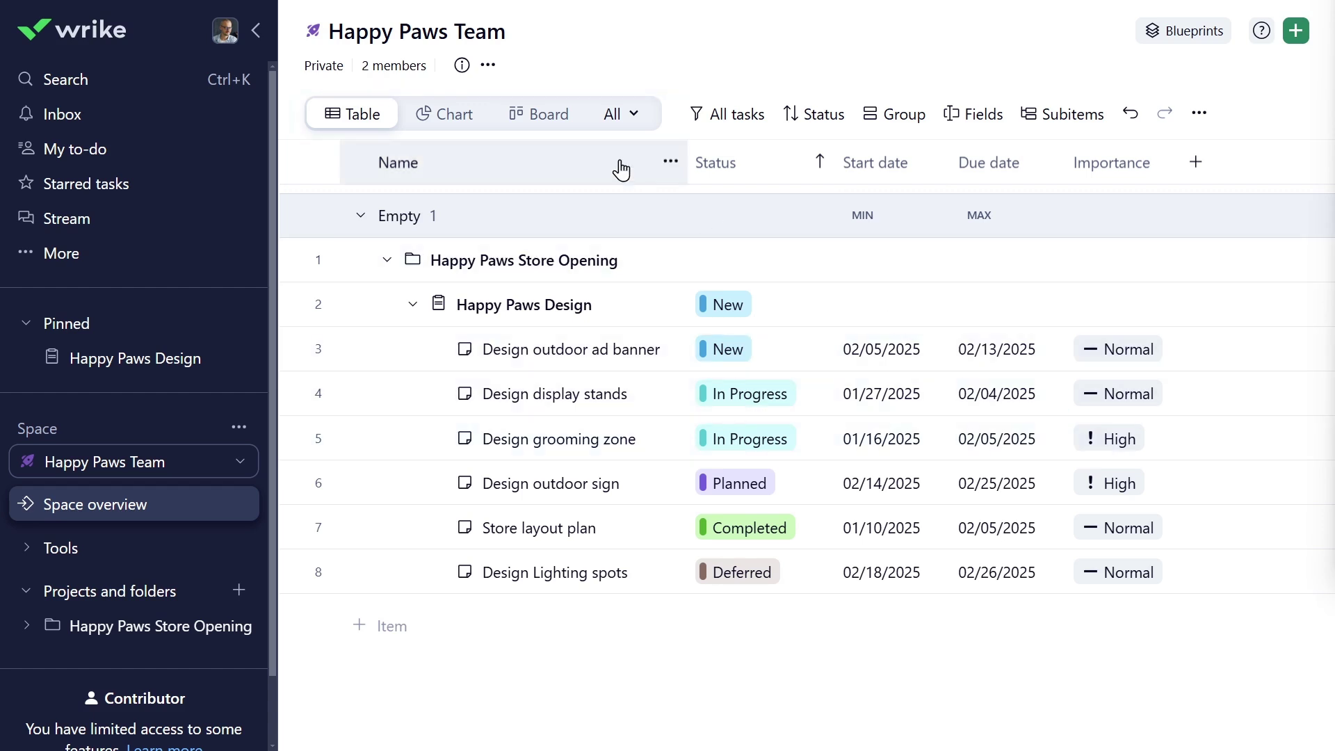
# - On the Board, drag Design outdoor ad banner into In Progress, then view the Gantt timeline
pyautogui.click(537, 114)
pyautogui.moveTo(412, 253); pyautogui.dragTo(738, 716)
pyautogui.click(628, 114)
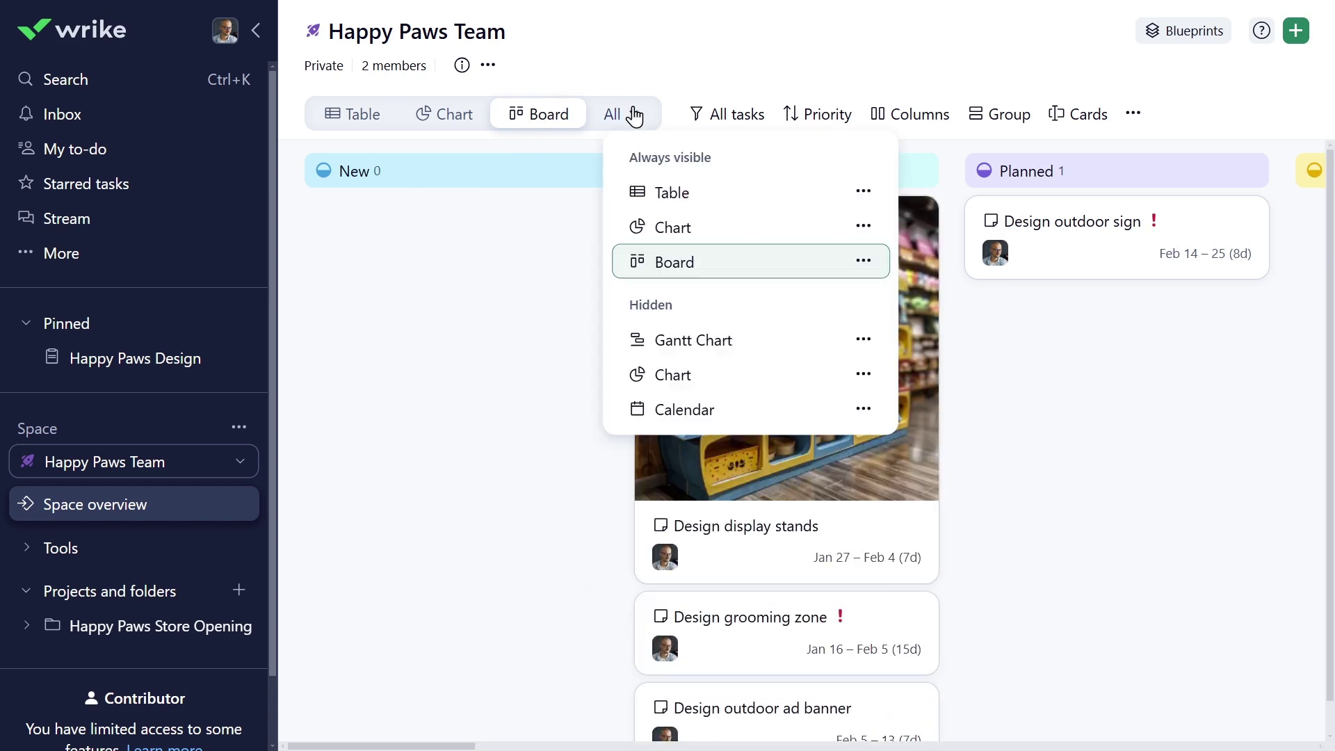
pyautogui.click(687, 340)
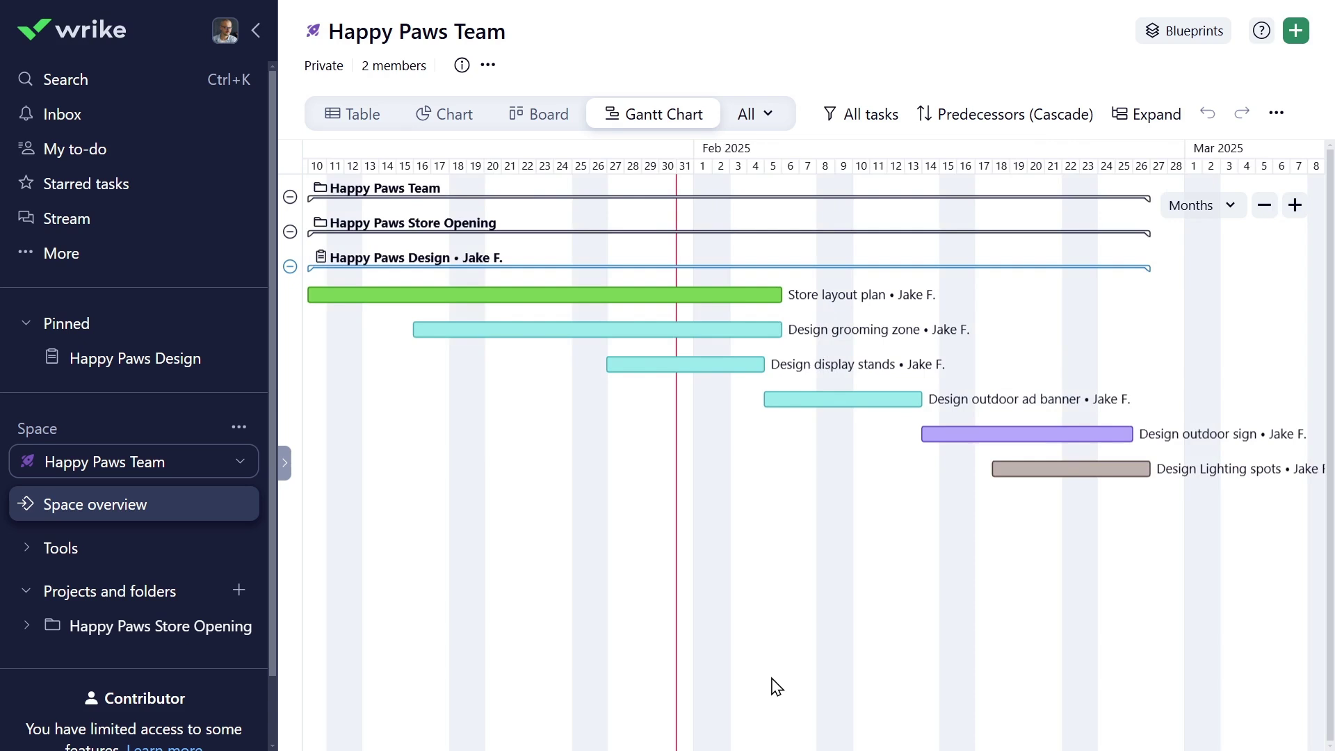
# - Show the status chart, trying stacked columns and bars before settling on a treemap
pyautogui.click(460, 117)
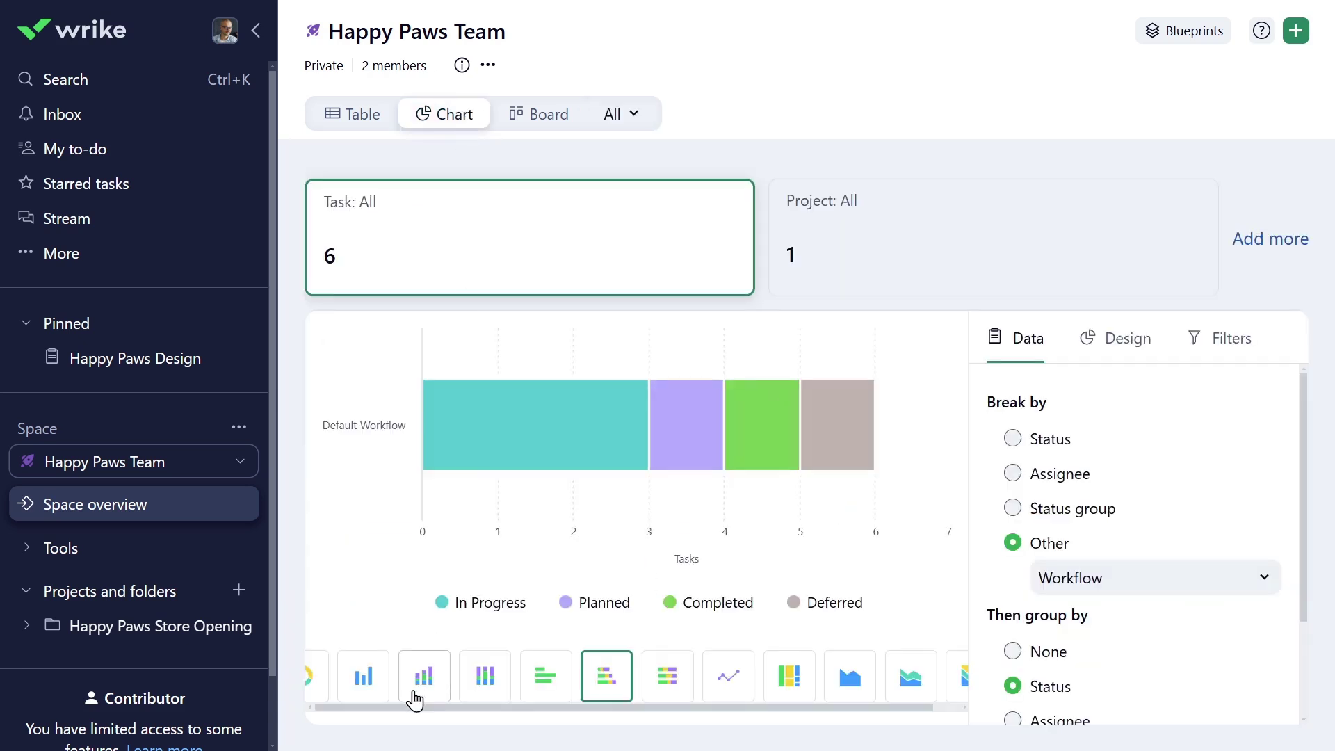
pyautogui.click(417, 688)
pyautogui.click(546, 682)
pyautogui.click(797, 685)
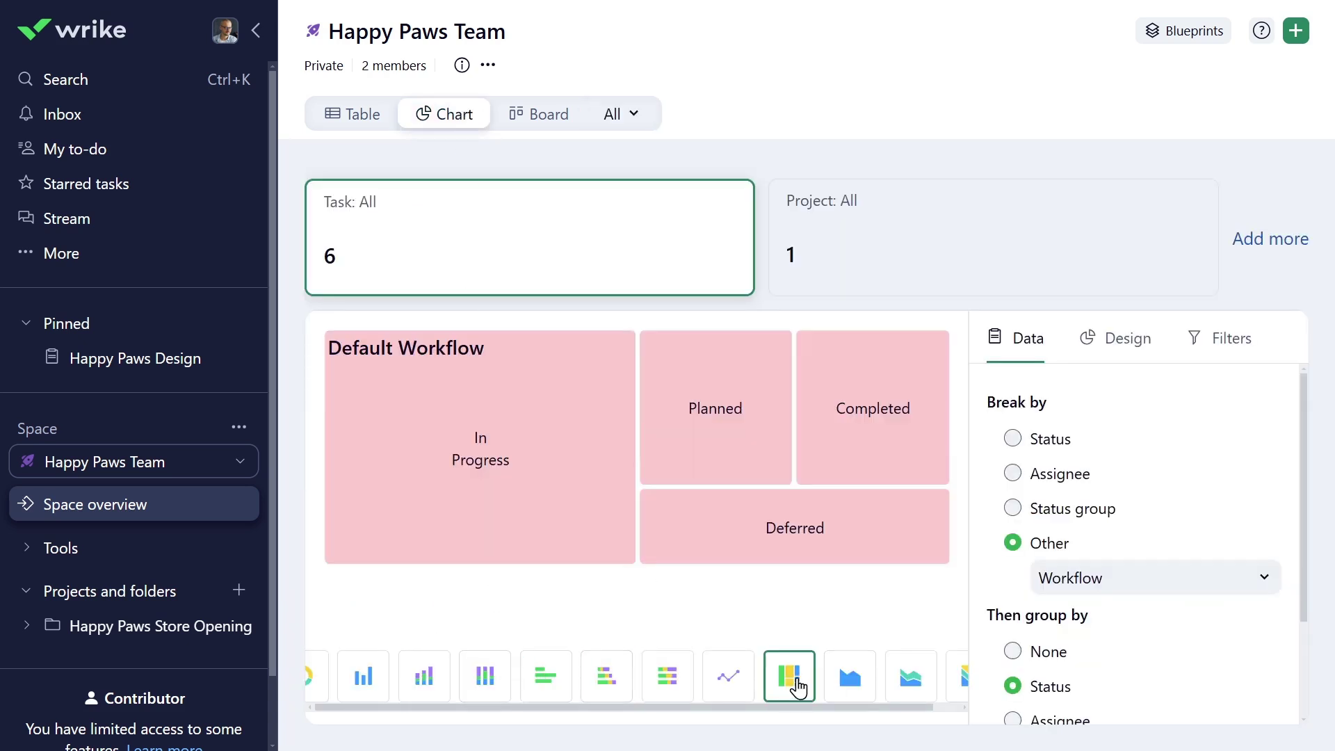
# - Display the tasks in a Calendar view for February 2025
pyautogui.click(632, 113)
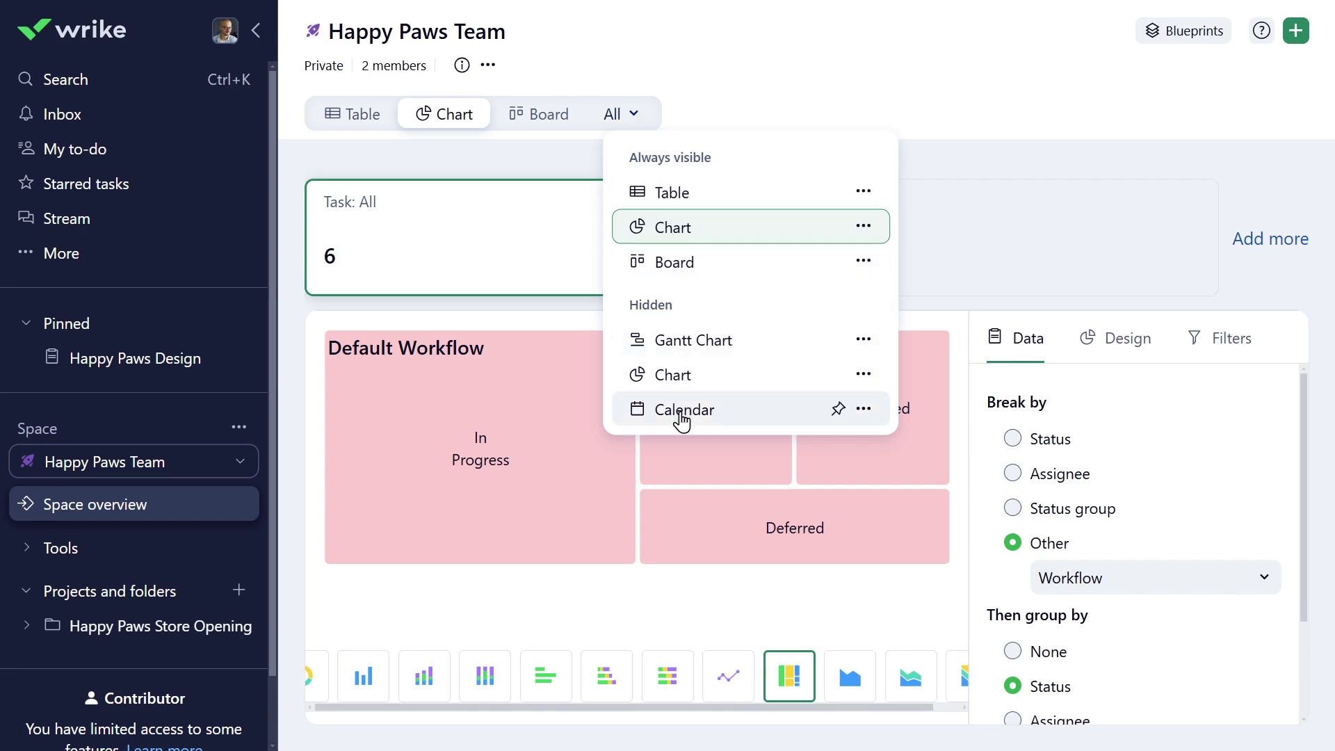
pyautogui.click(681, 414)
pyautogui.scroll(-5, 683, 420)
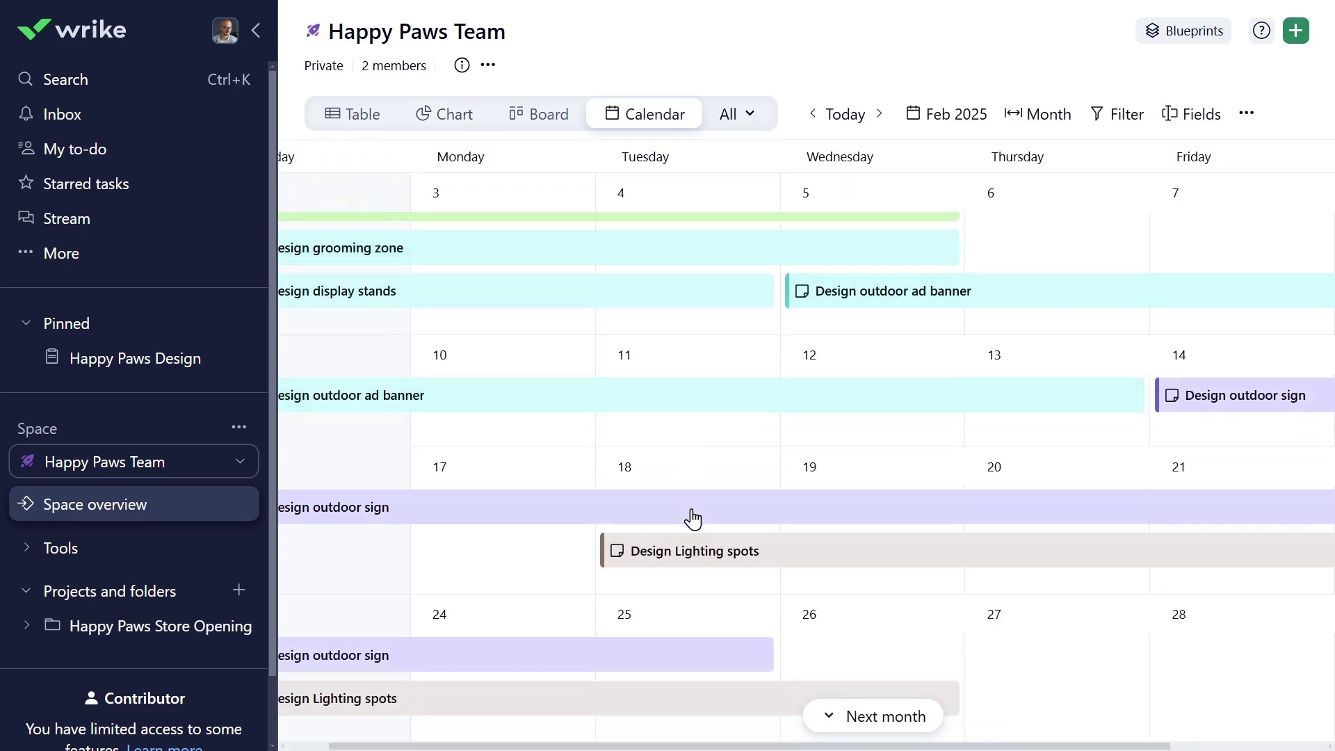
pyautogui.moveTo(693, 518)
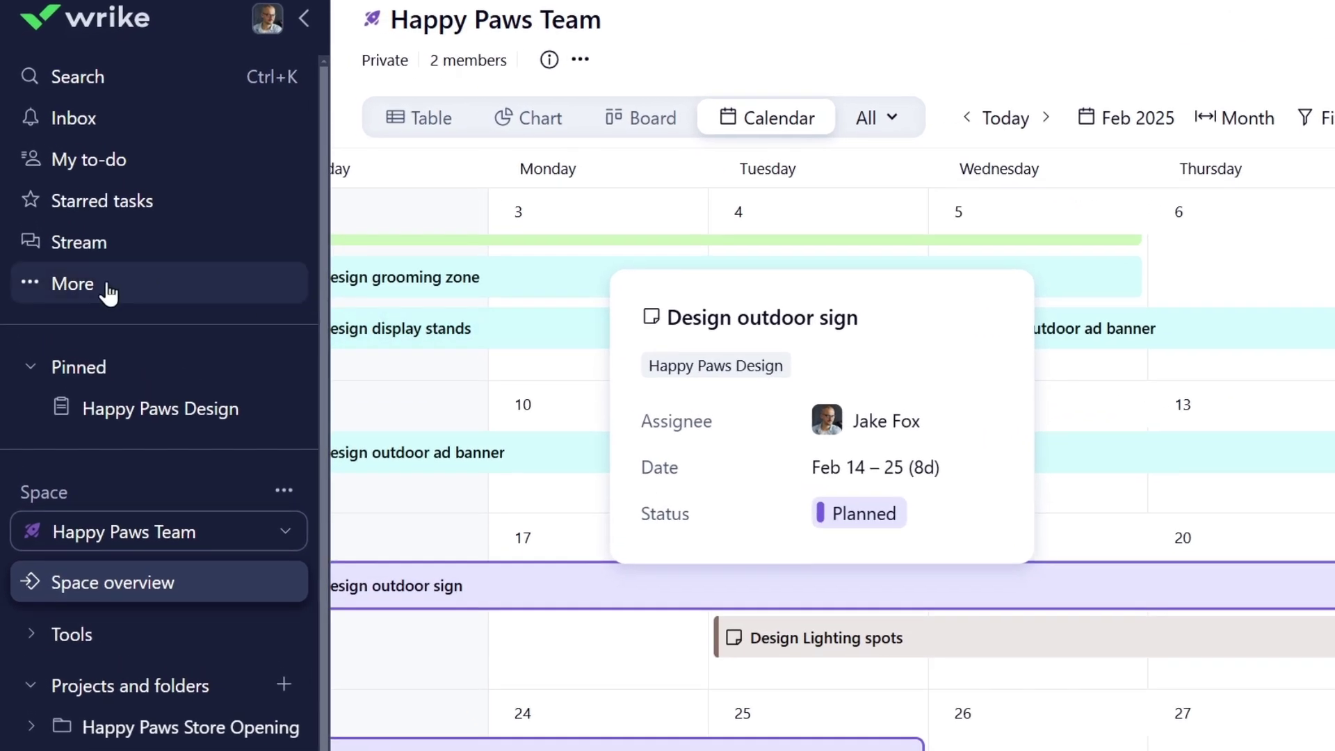
# - Open the Happy Paws dashboard and list the In Progress tasks from its status chart
pyautogui.click(89, 256)
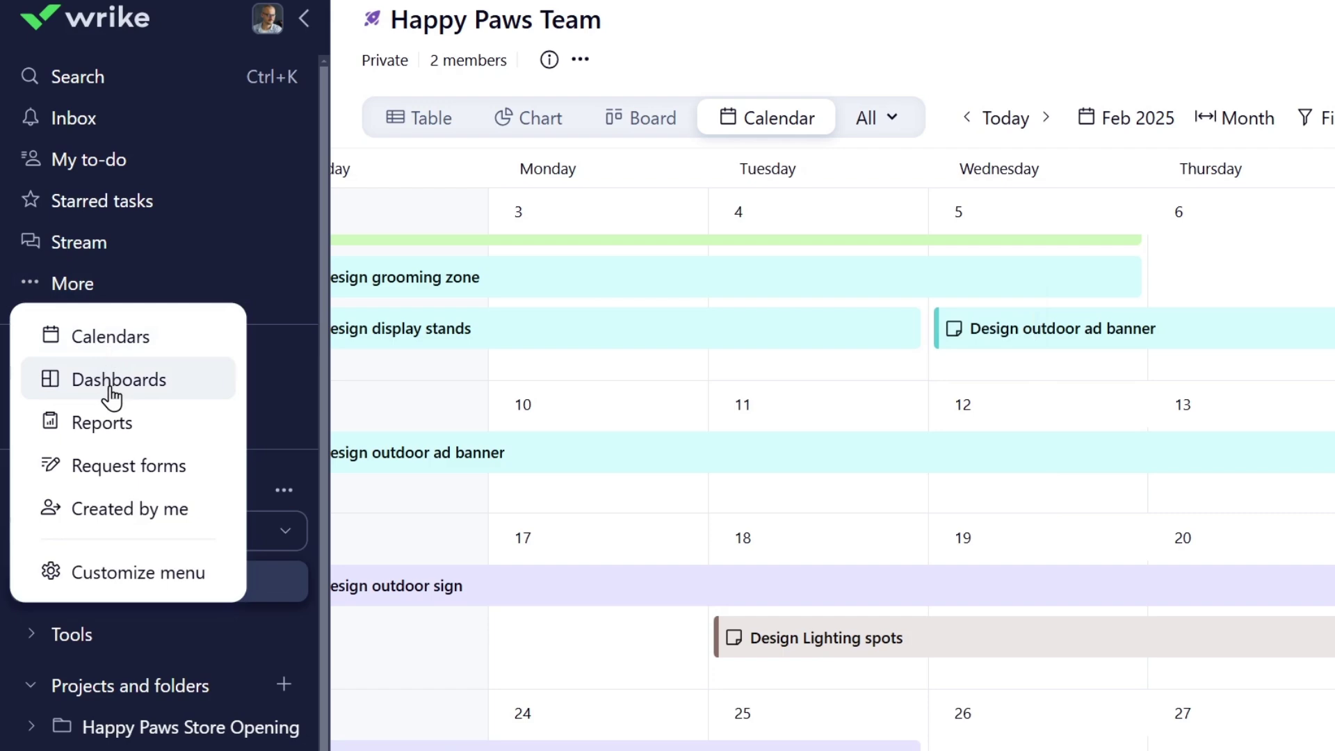
pyautogui.click(112, 381)
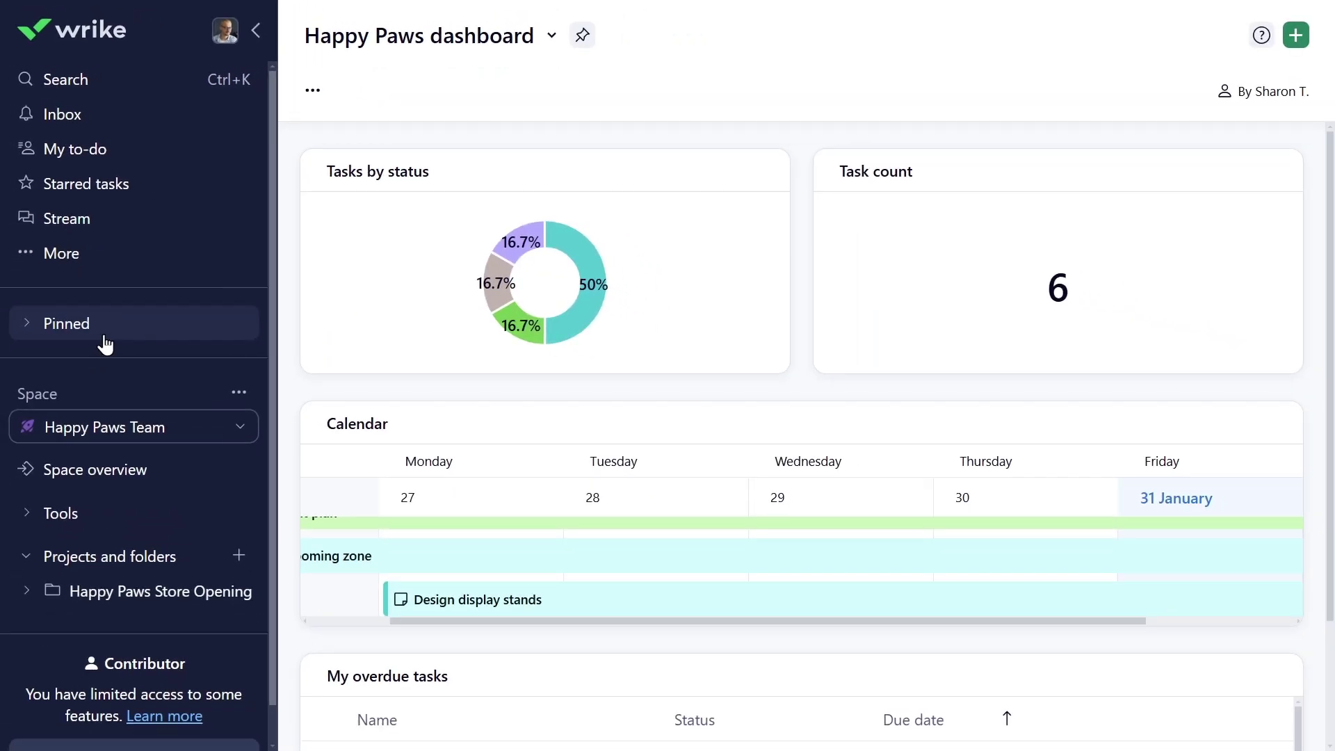
pyautogui.moveTo(513, 316)
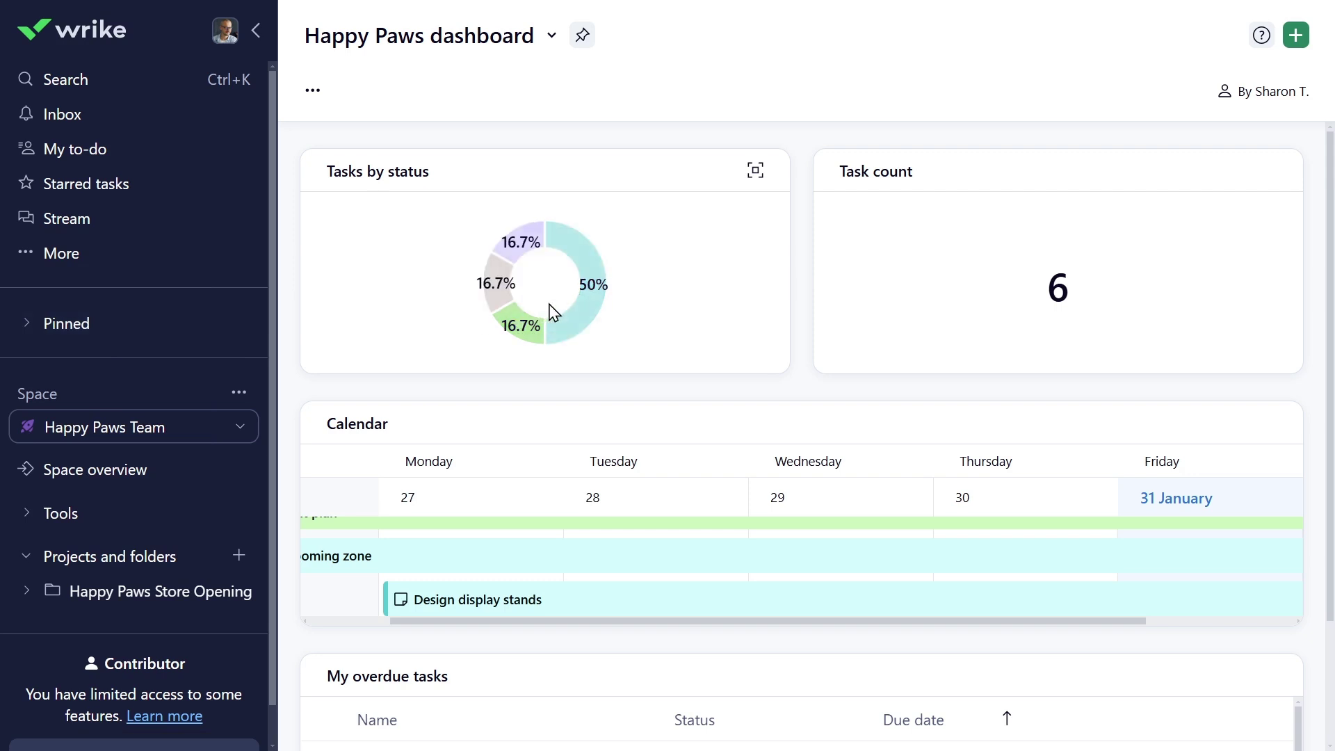
pyautogui.moveTo(584, 298)
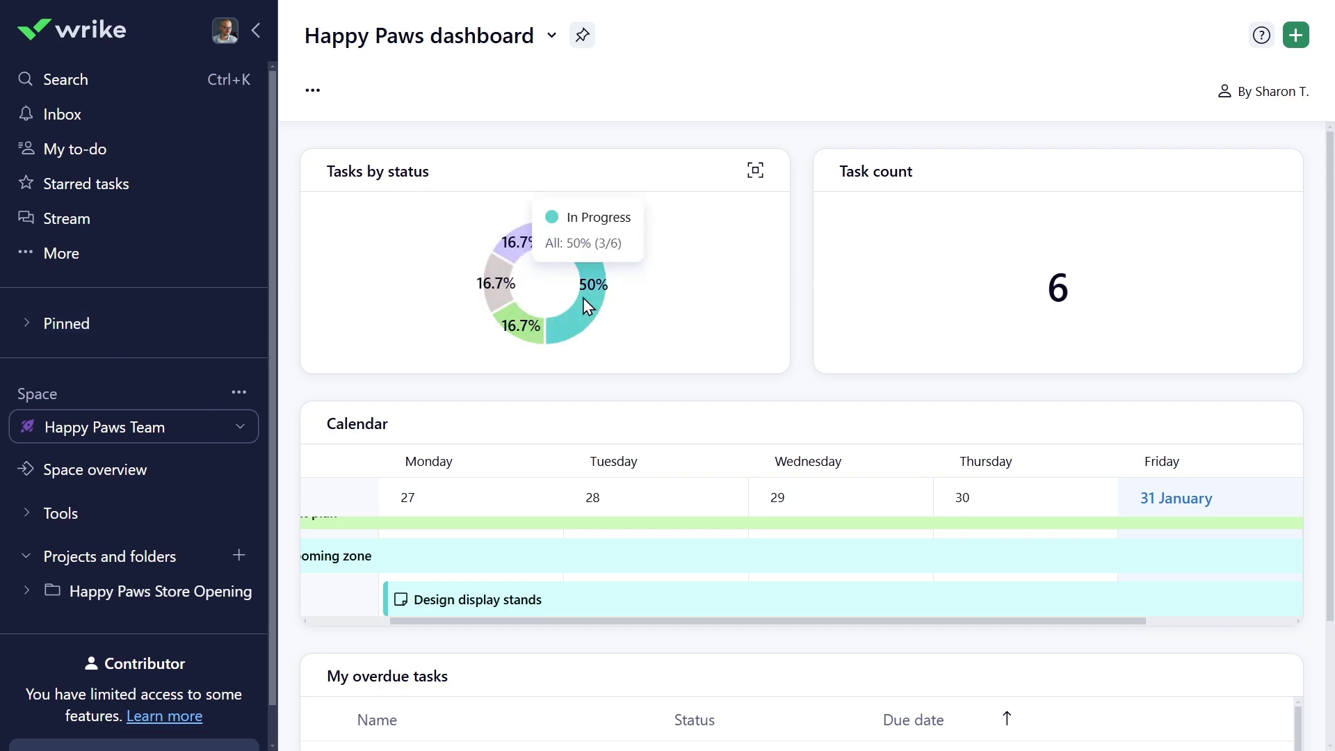
pyautogui.click(584, 299)
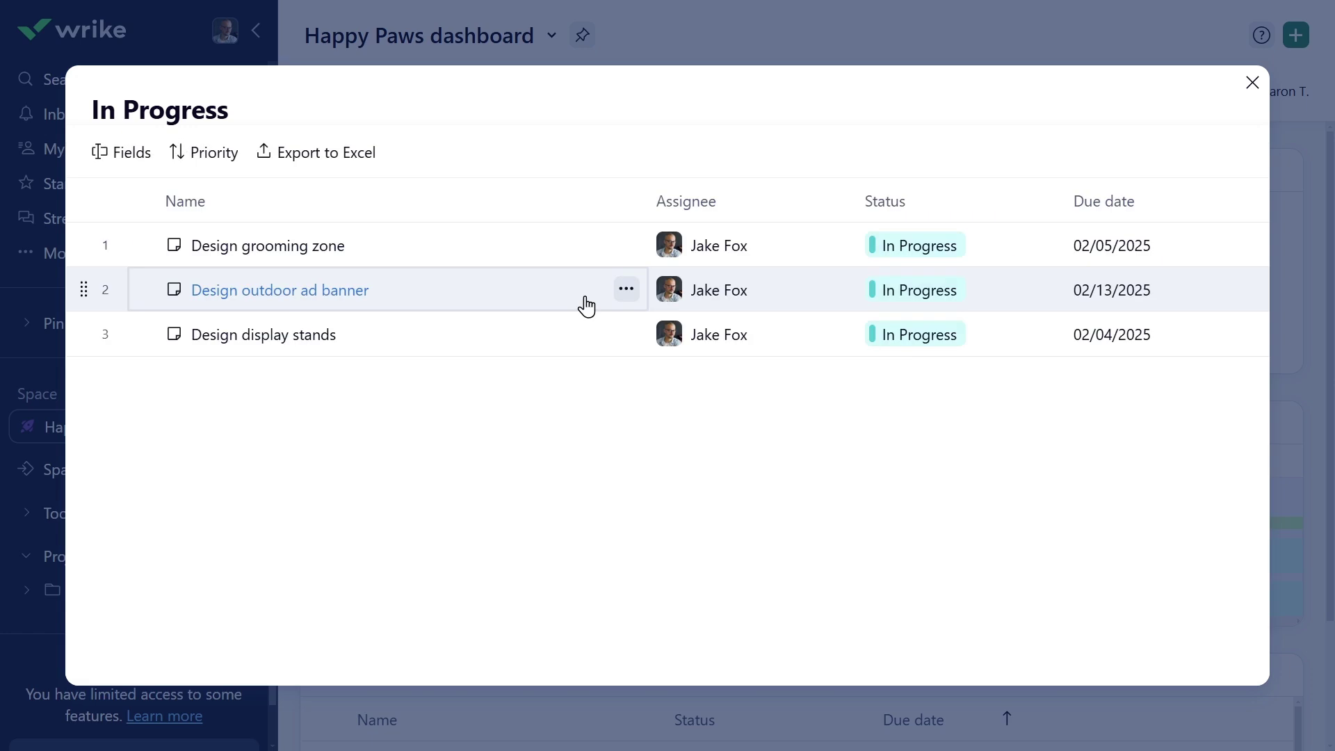
# - Set Design grooming zone's status to Completed and close the task panel and list
pyautogui.click(272, 247)
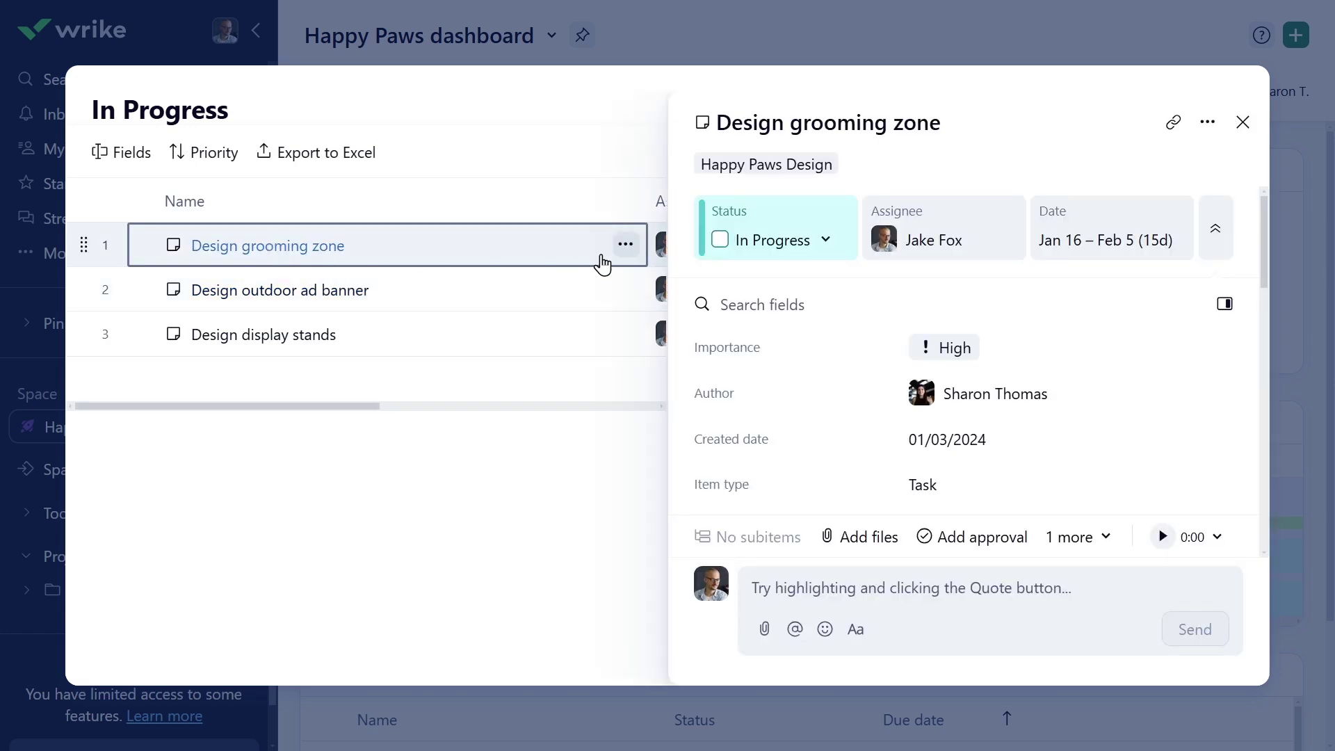
pyautogui.click(789, 250)
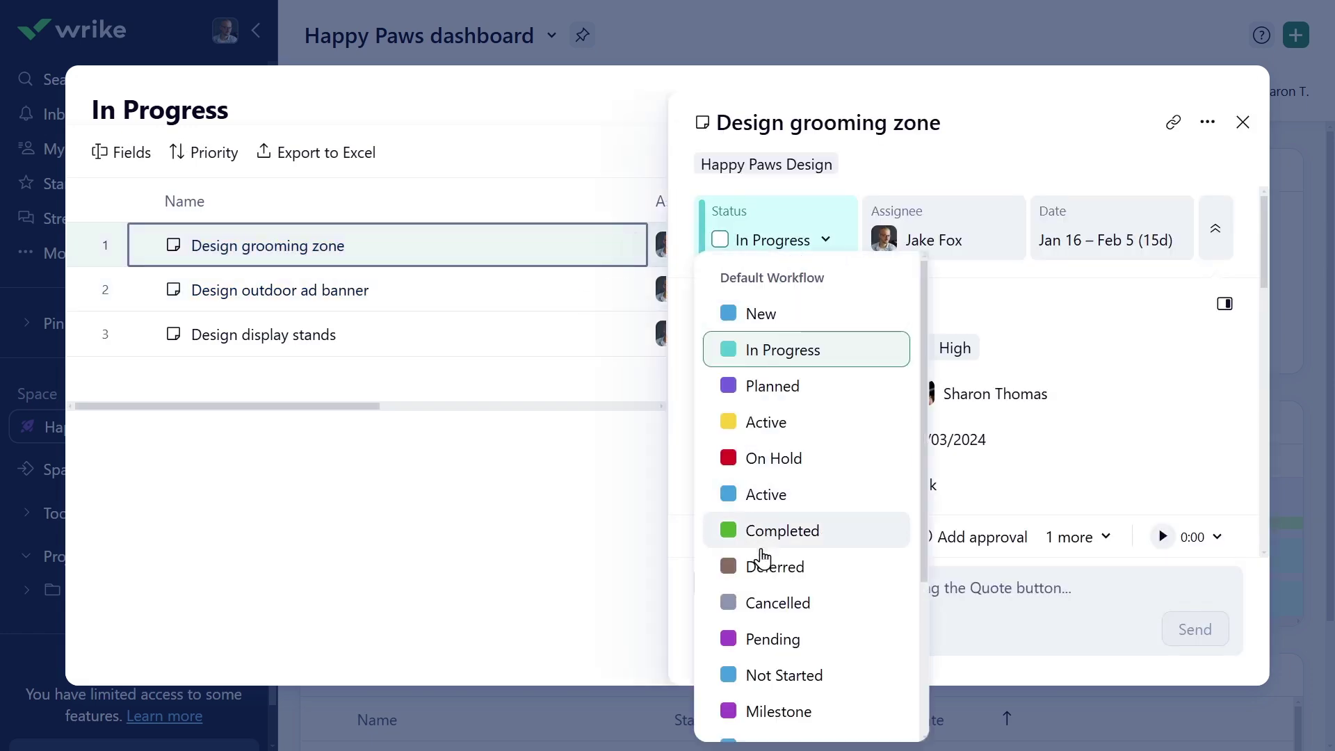
pyautogui.click(761, 532)
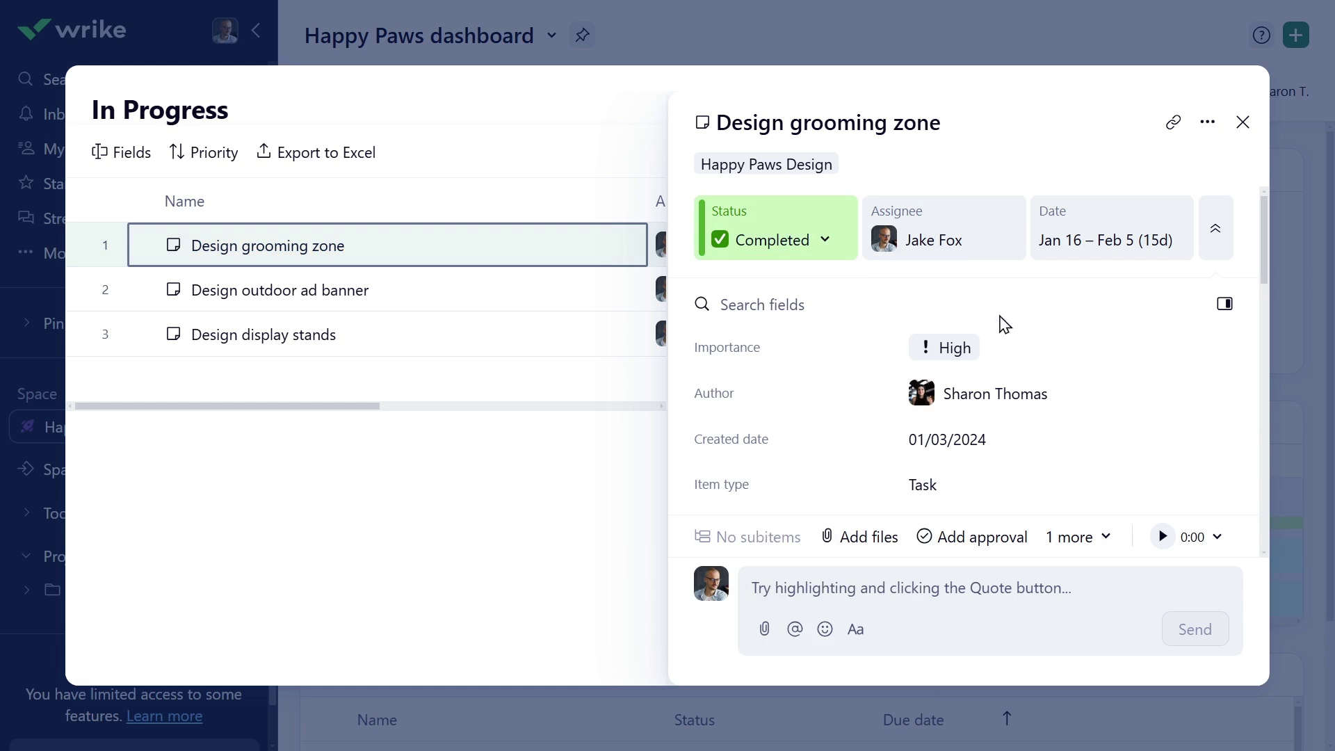
pyautogui.click(1241, 127)
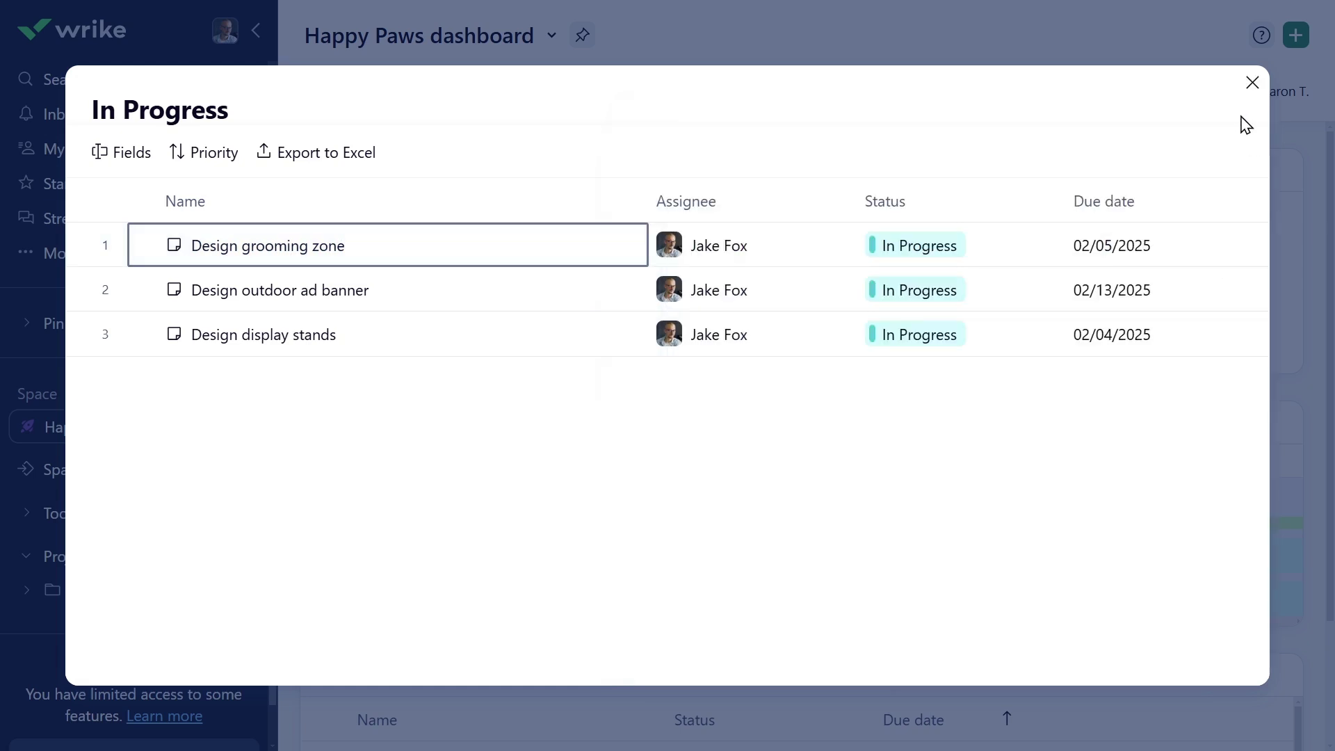
pyautogui.click(1249, 84)
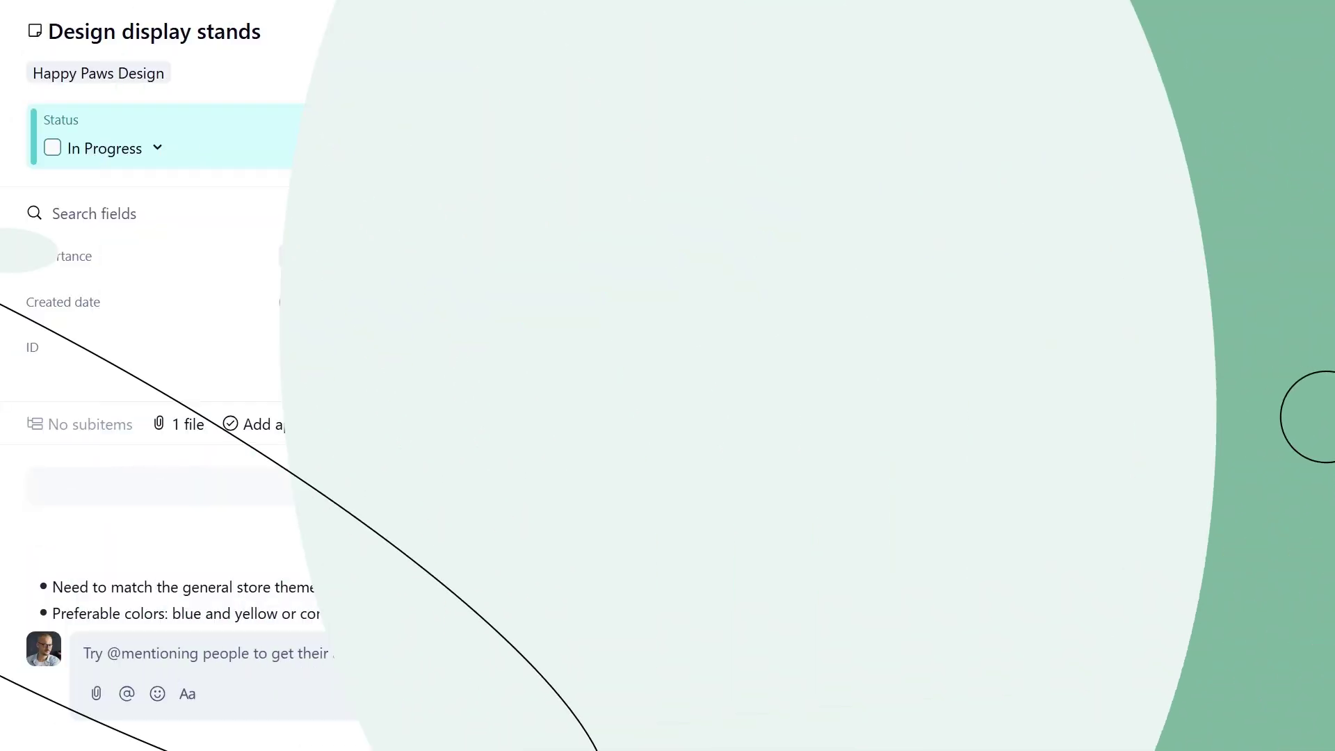
# - React to the latest comment on Design display stands with a grin emoji
pyautogui.scroll(-10, 1086, 561)
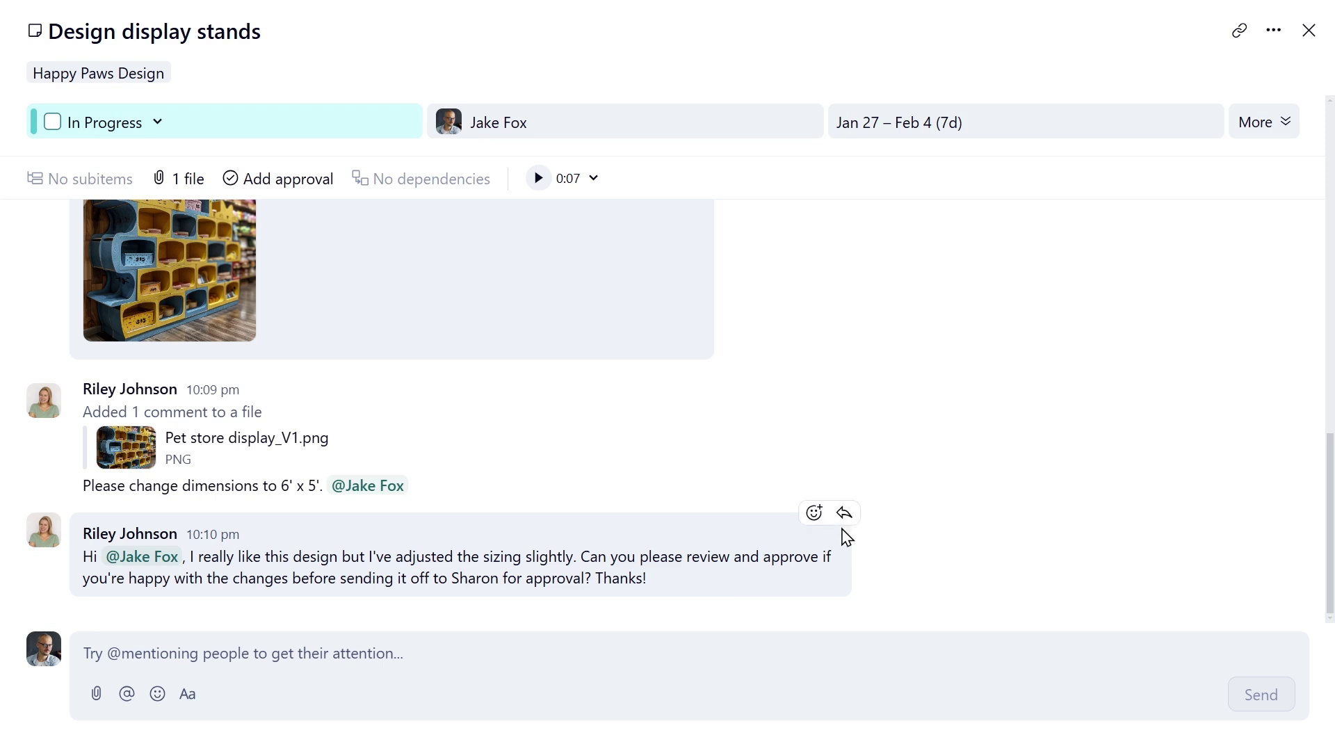
pyautogui.click(816, 514)
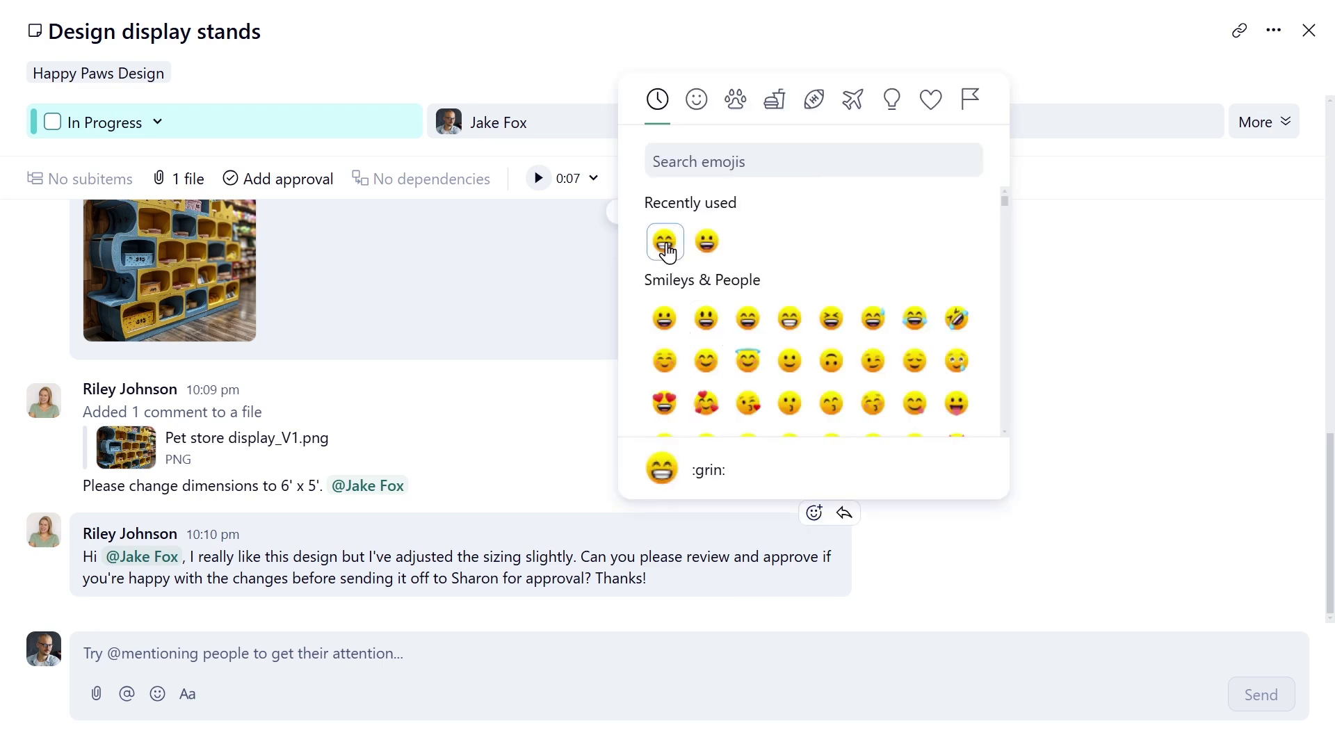
pyautogui.click(665, 241)
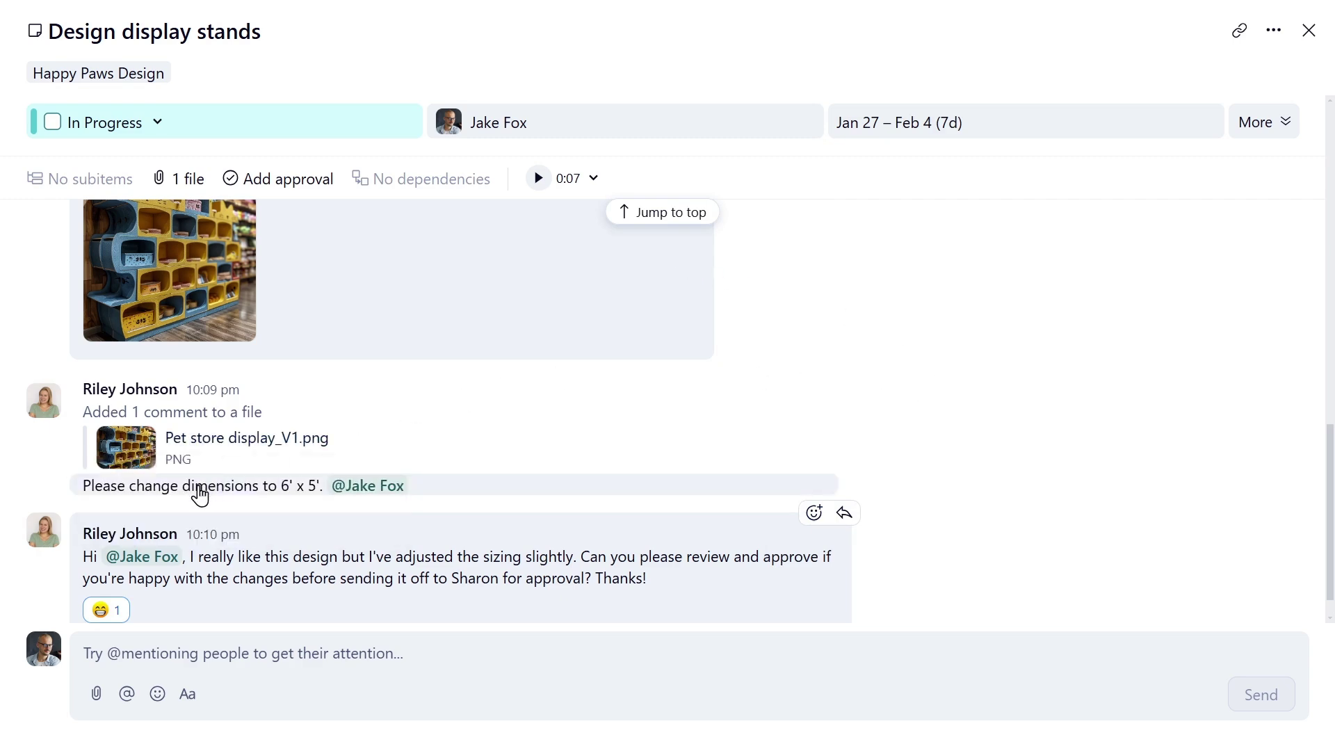
# - On the display stand image, post a reply mentioning the commenter: 'thanks for the excellent adjustments.'
pyautogui.click(202, 489)
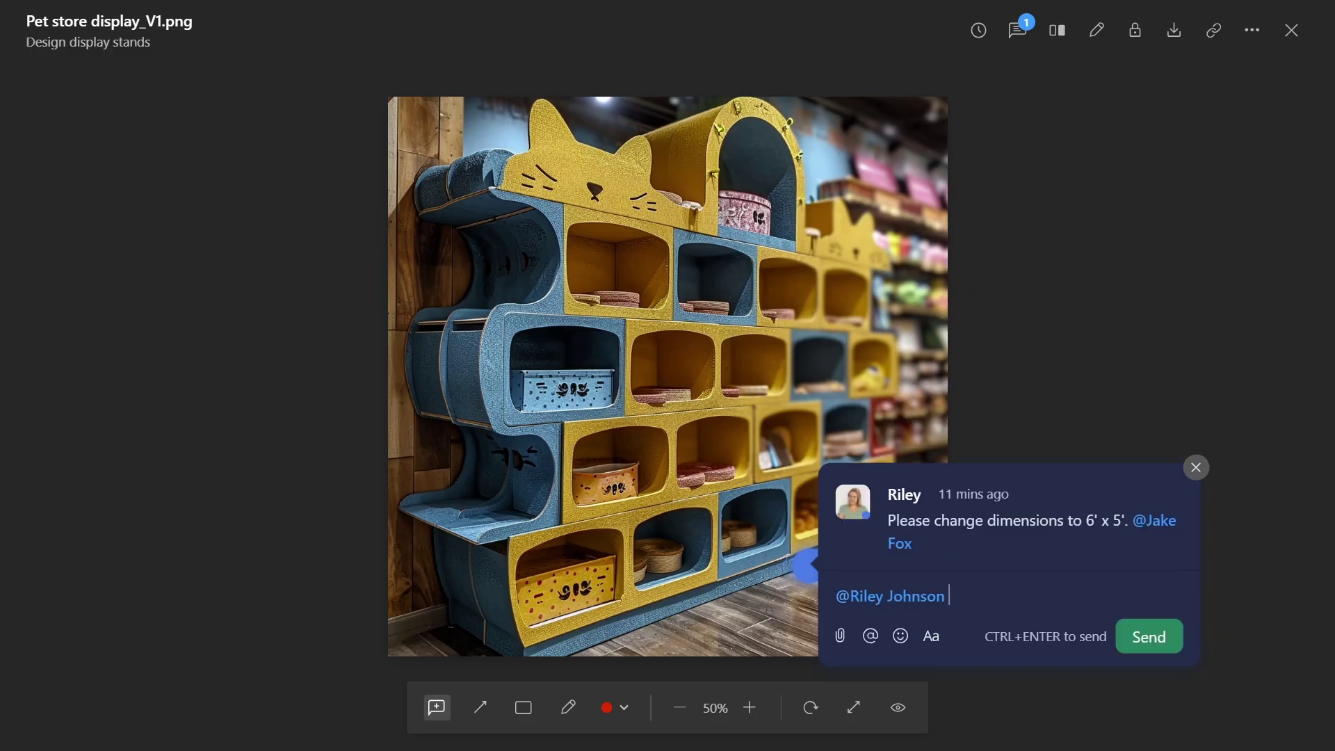
pyautogui.write(', thanks for the excellent adjustments.')
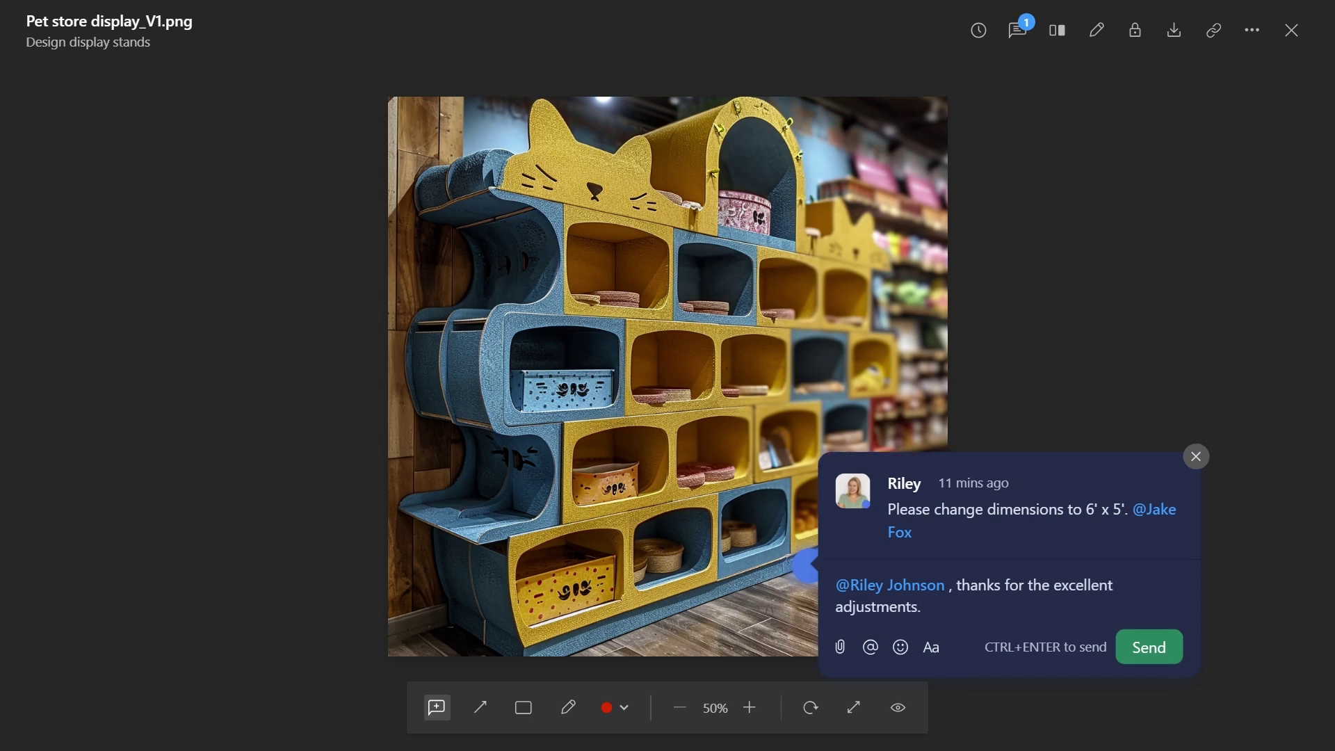
pyautogui.click(1148, 648)
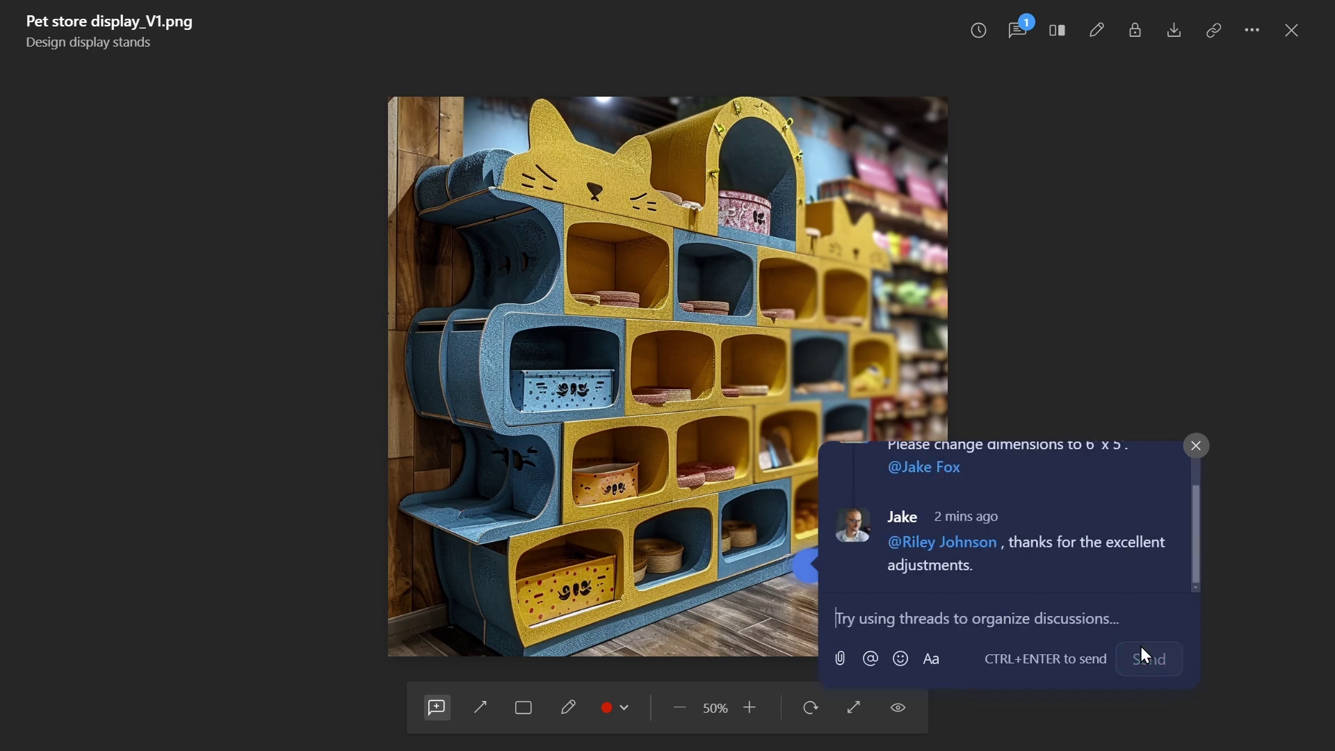
pyautogui.click(1196, 457)
pyautogui.click(1296, 41)
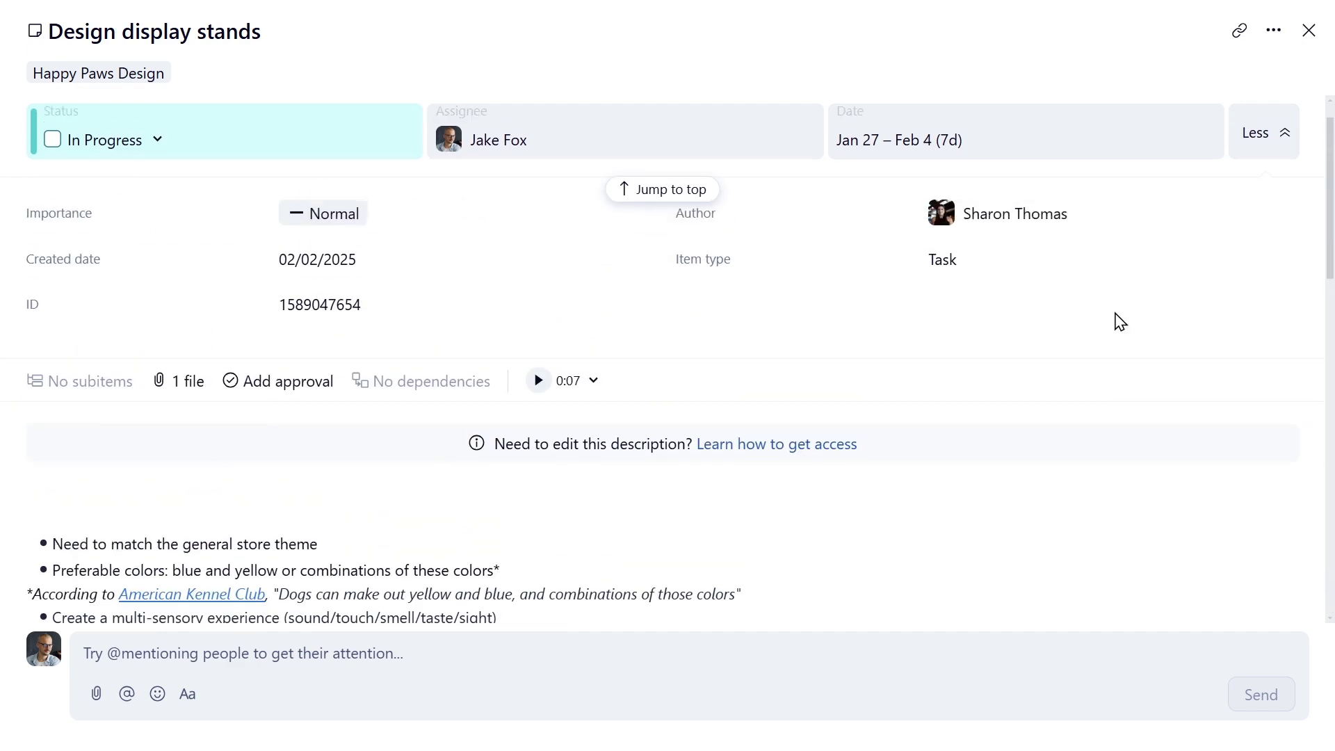
# - Set the task status to Review and begin an approval with the task author as approver, due Jan 31
pyautogui.click(166, 147)
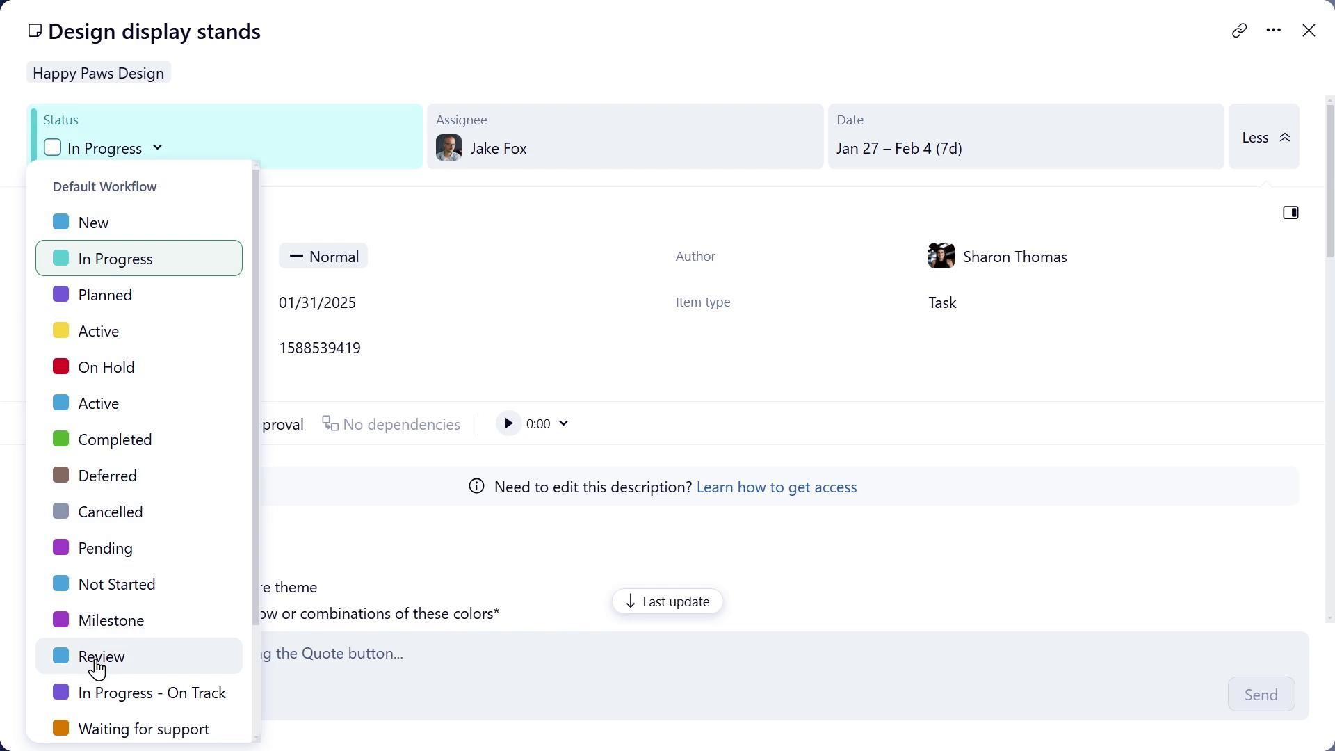
pyautogui.click(97, 668)
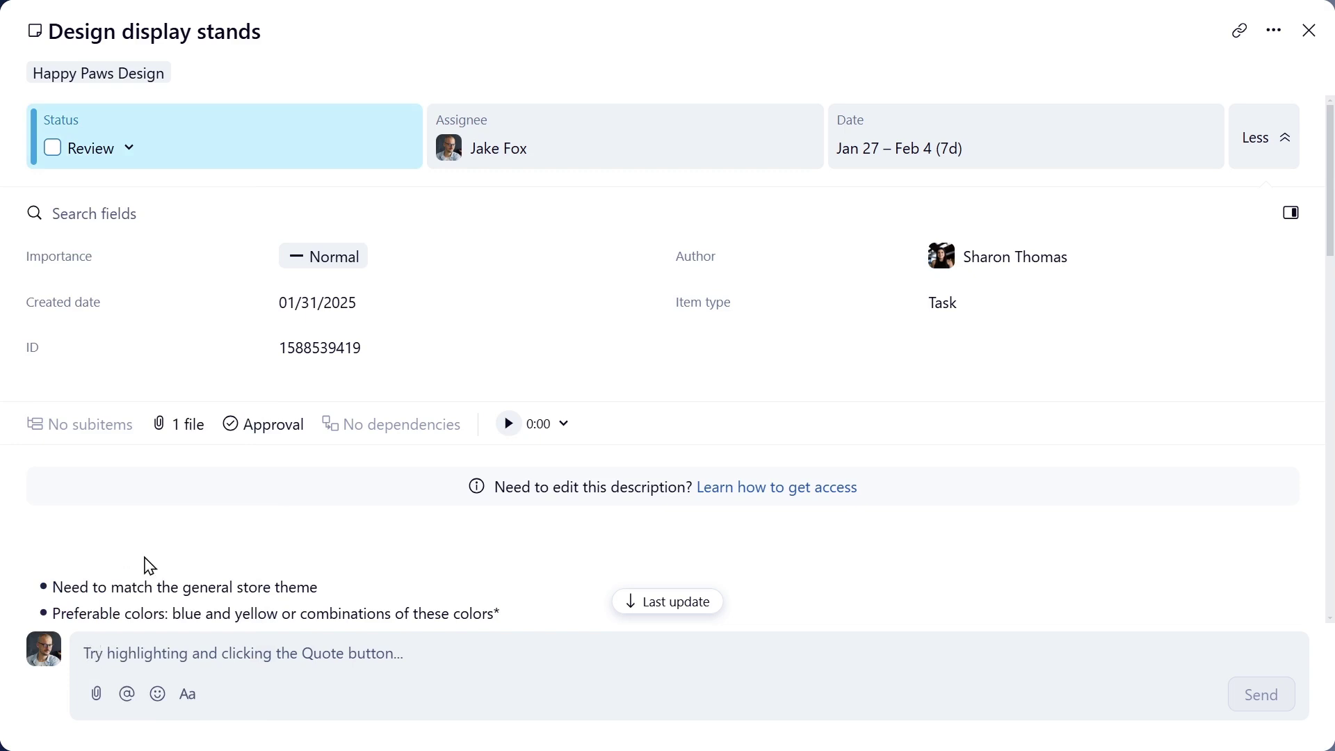
pyautogui.click(252, 438)
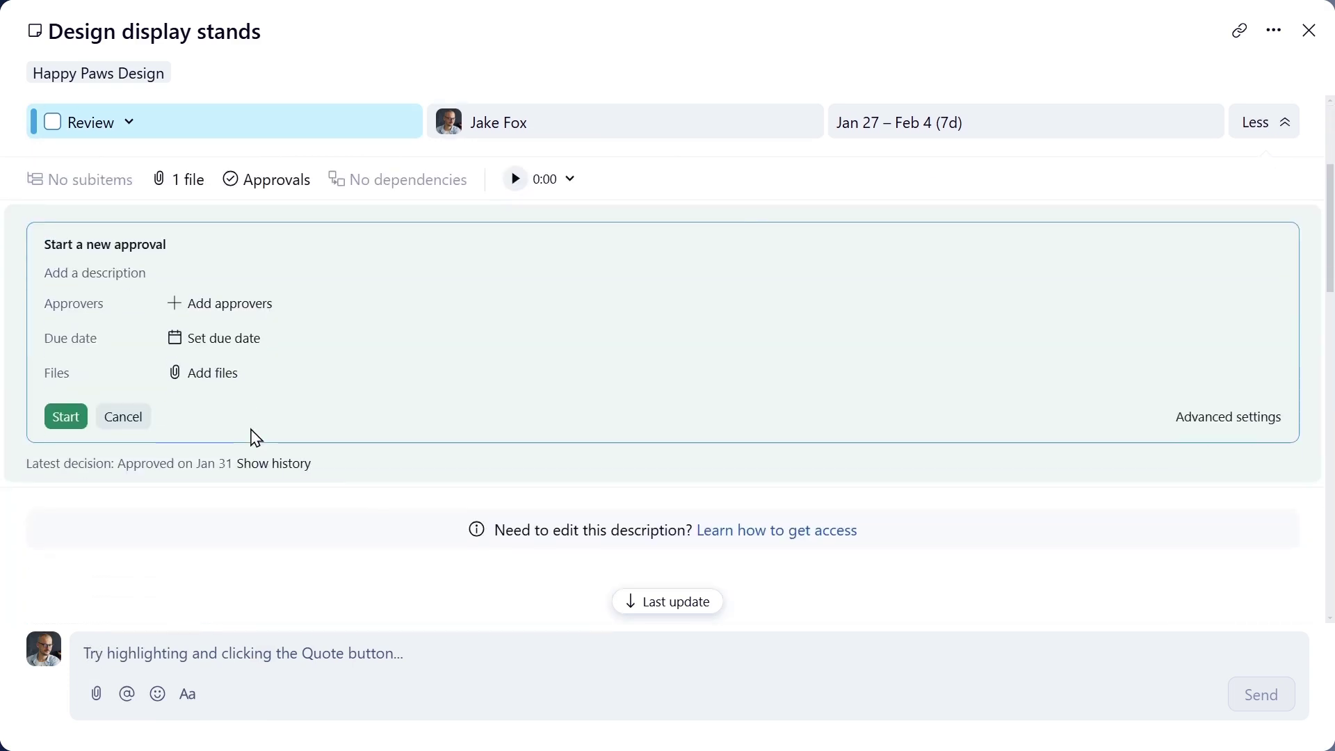
pyautogui.click(214, 306)
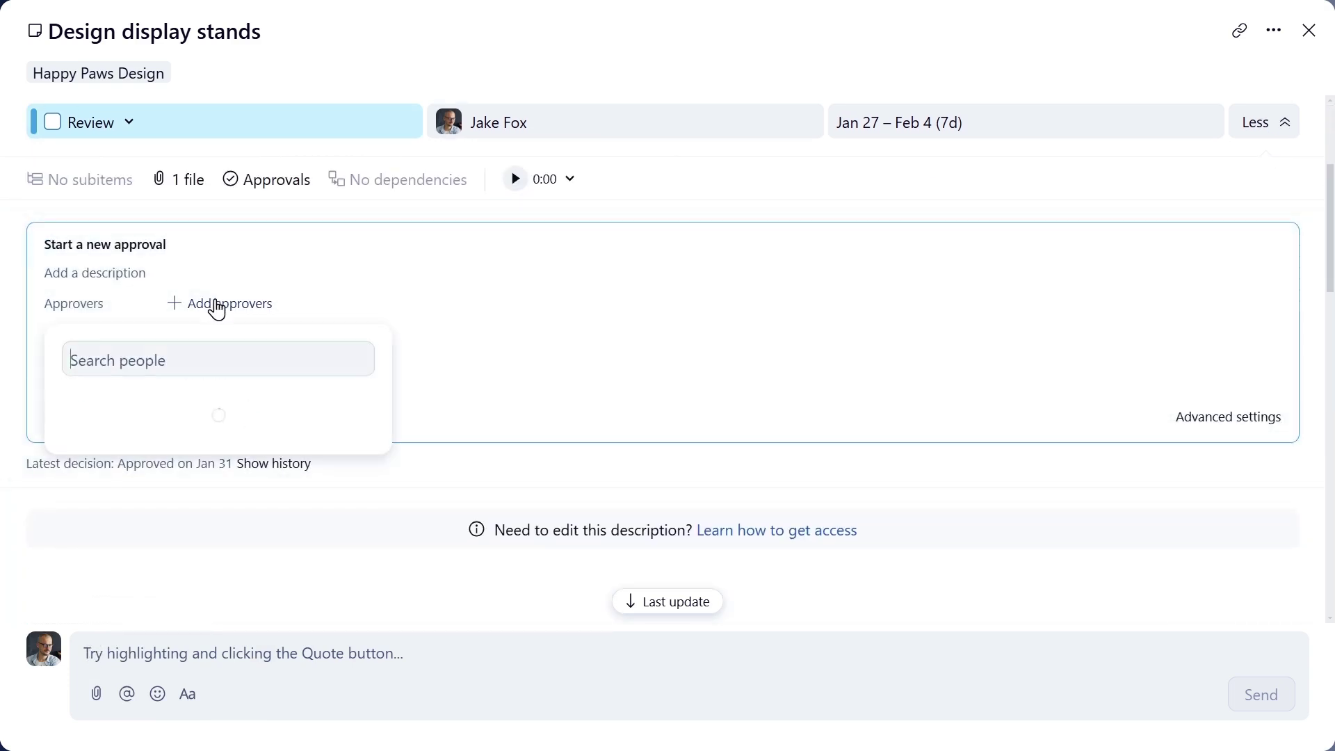
pyautogui.click(183, 478)
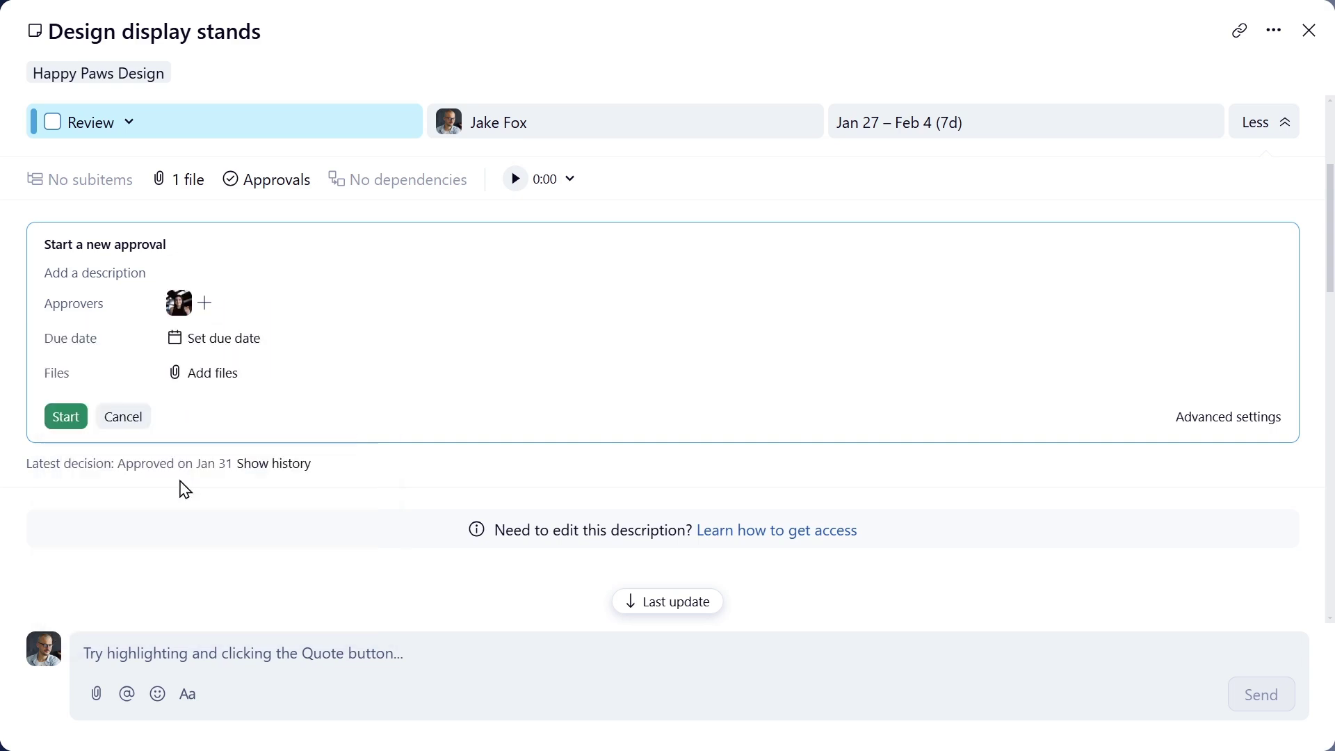
pyautogui.click(193, 353)
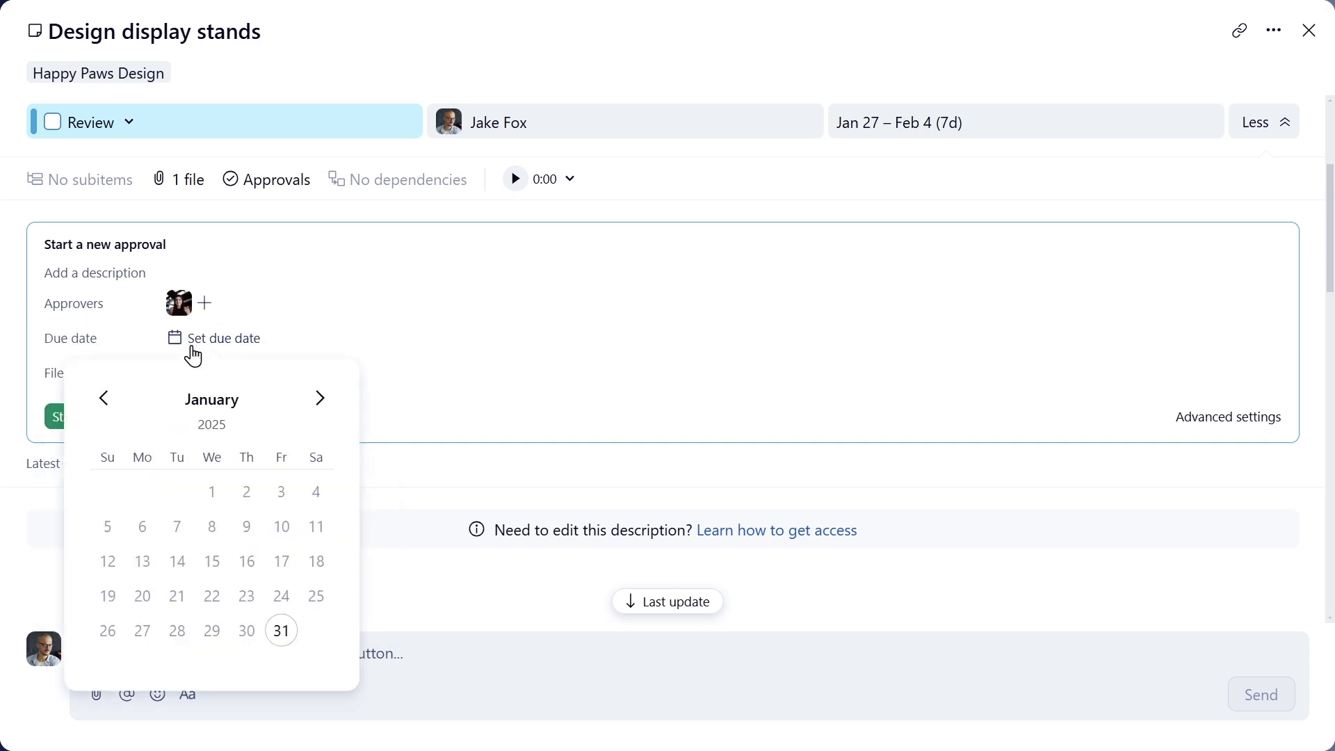
pyautogui.click(280, 630)
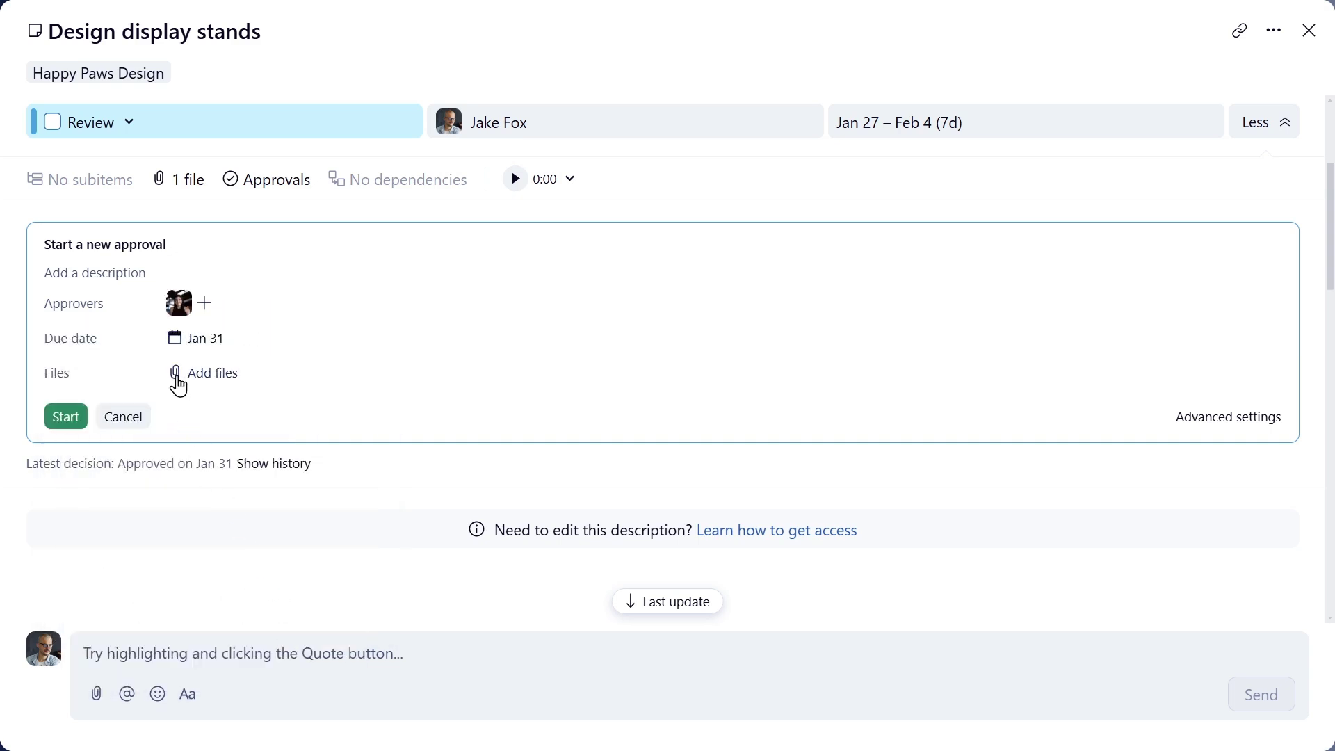
# - Attach Pet store display_V1.png, describe it as 'Ready for approval!' and start the approval
pyautogui.click(175, 374)
pyautogui.click(354, 409)
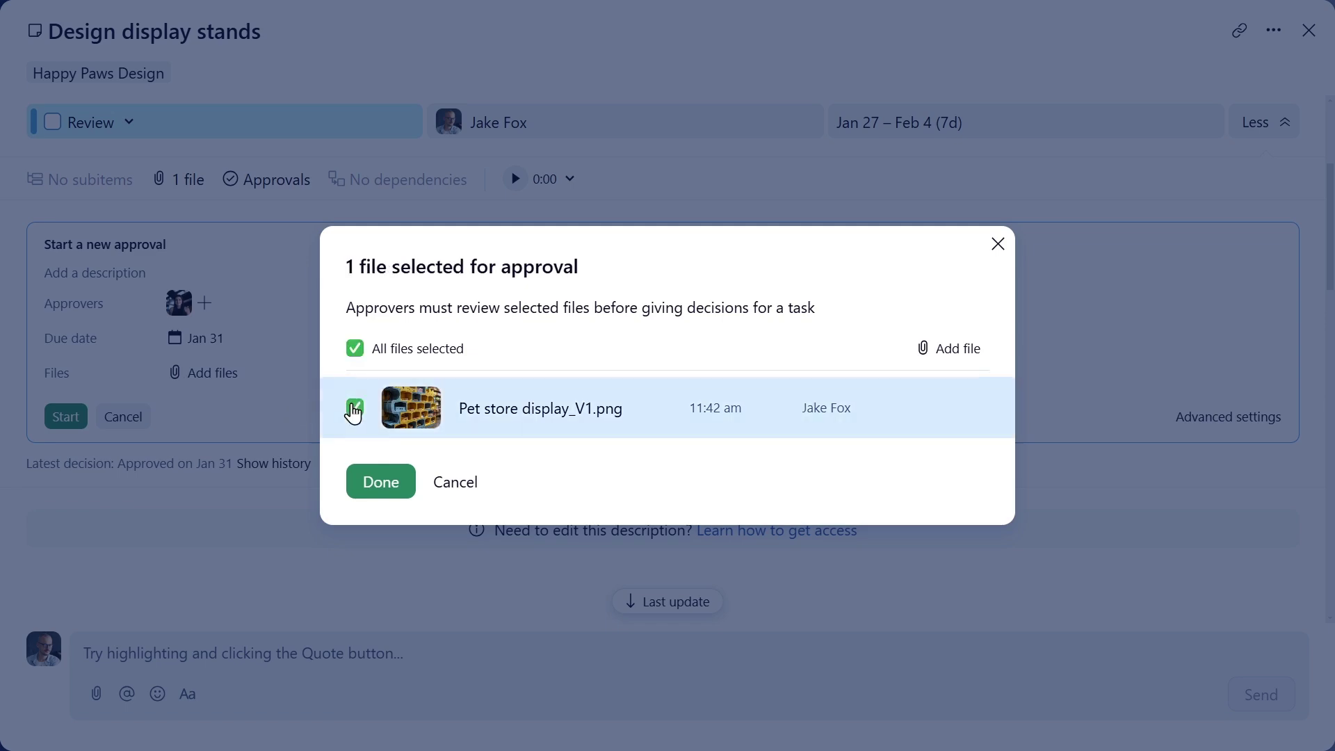
pyautogui.click(381, 481)
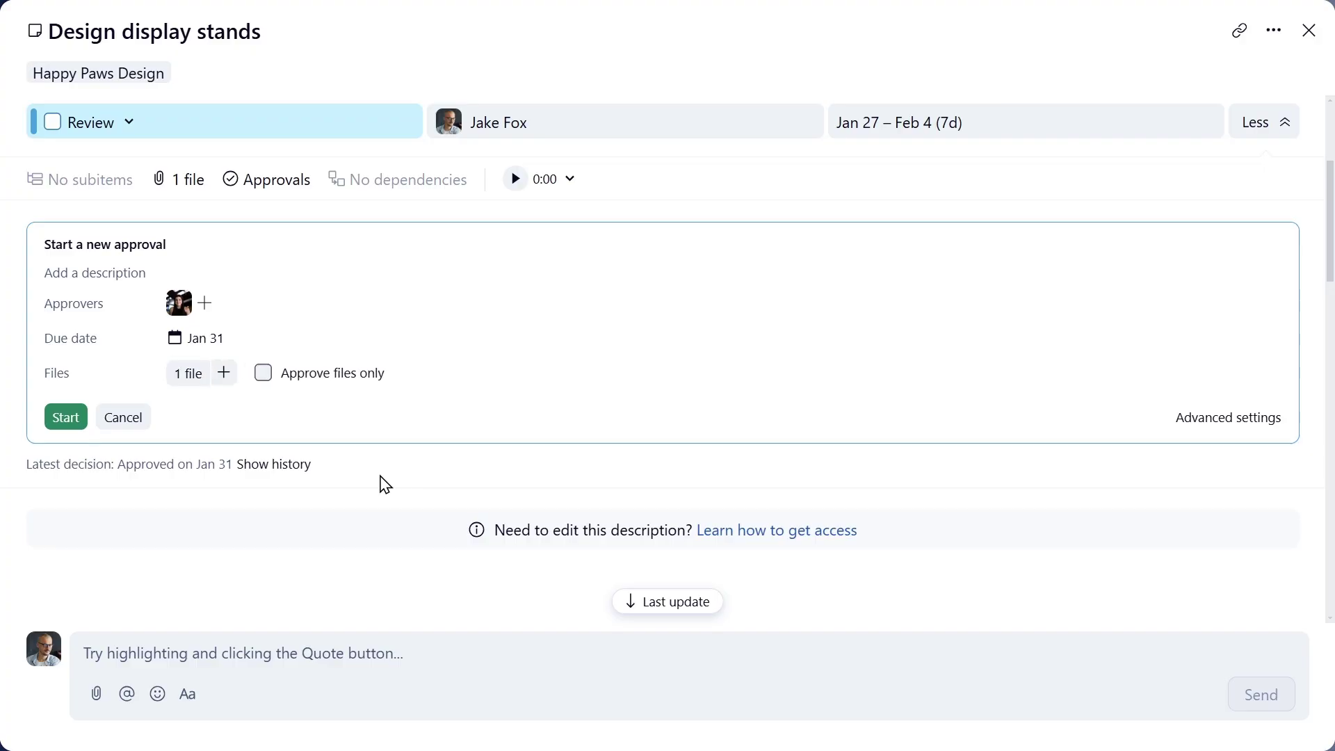
pyautogui.click(101, 272)
pyautogui.write('Ready for approval!')
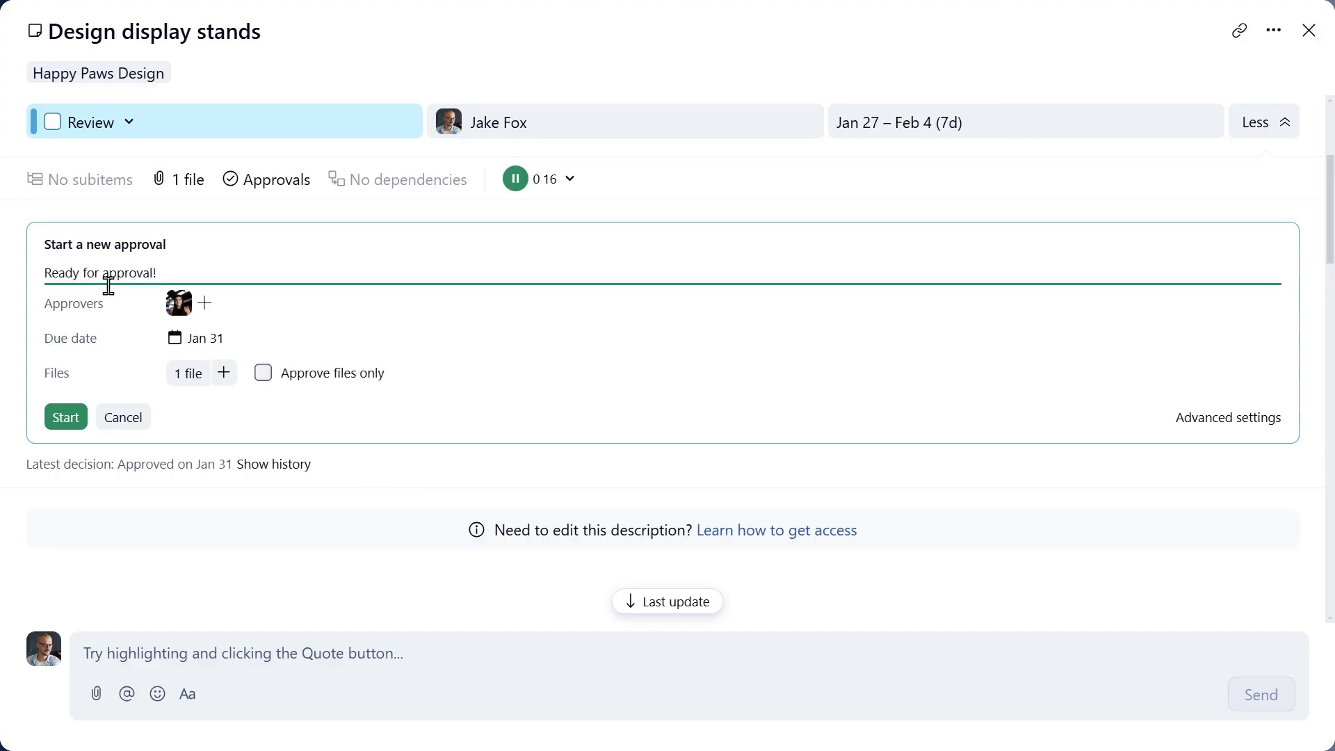
pyautogui.click(69, 419)
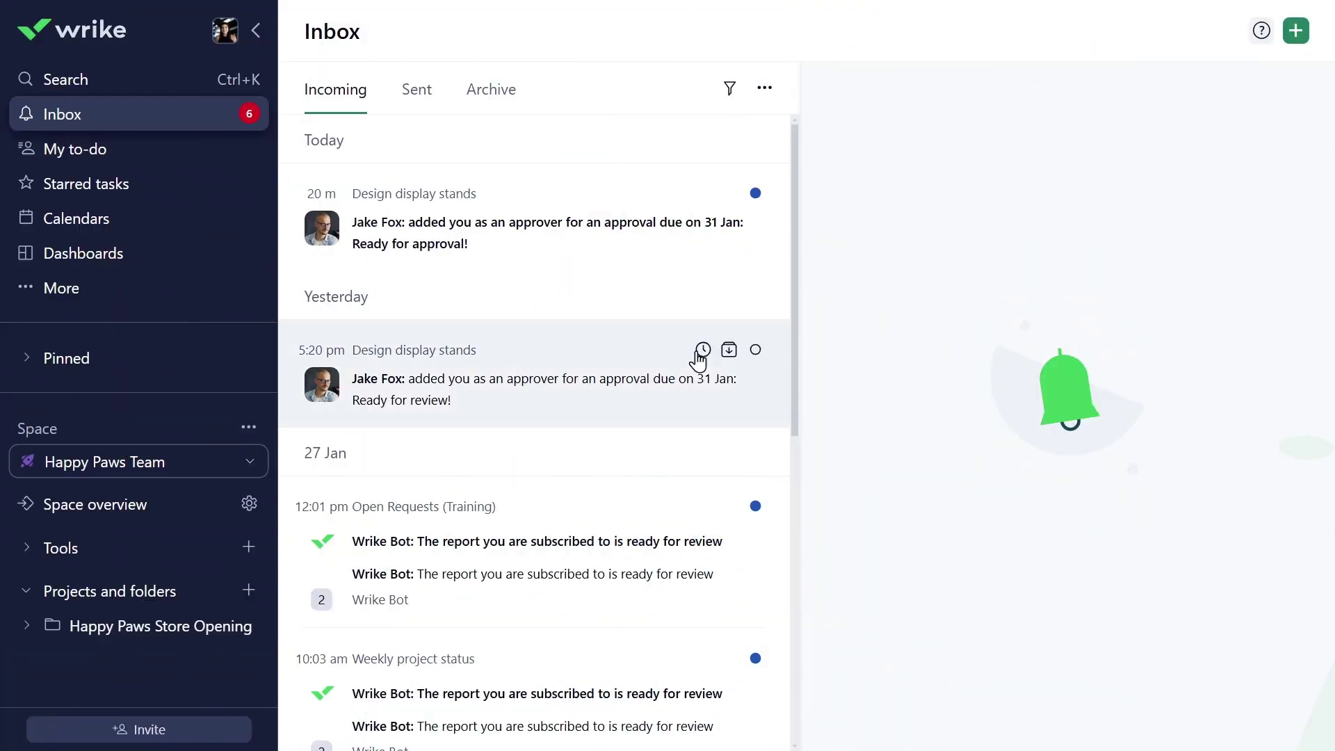
# - Open the Design display stands approval notification and show the task's latest updates
pyautogui.click(490, 245)
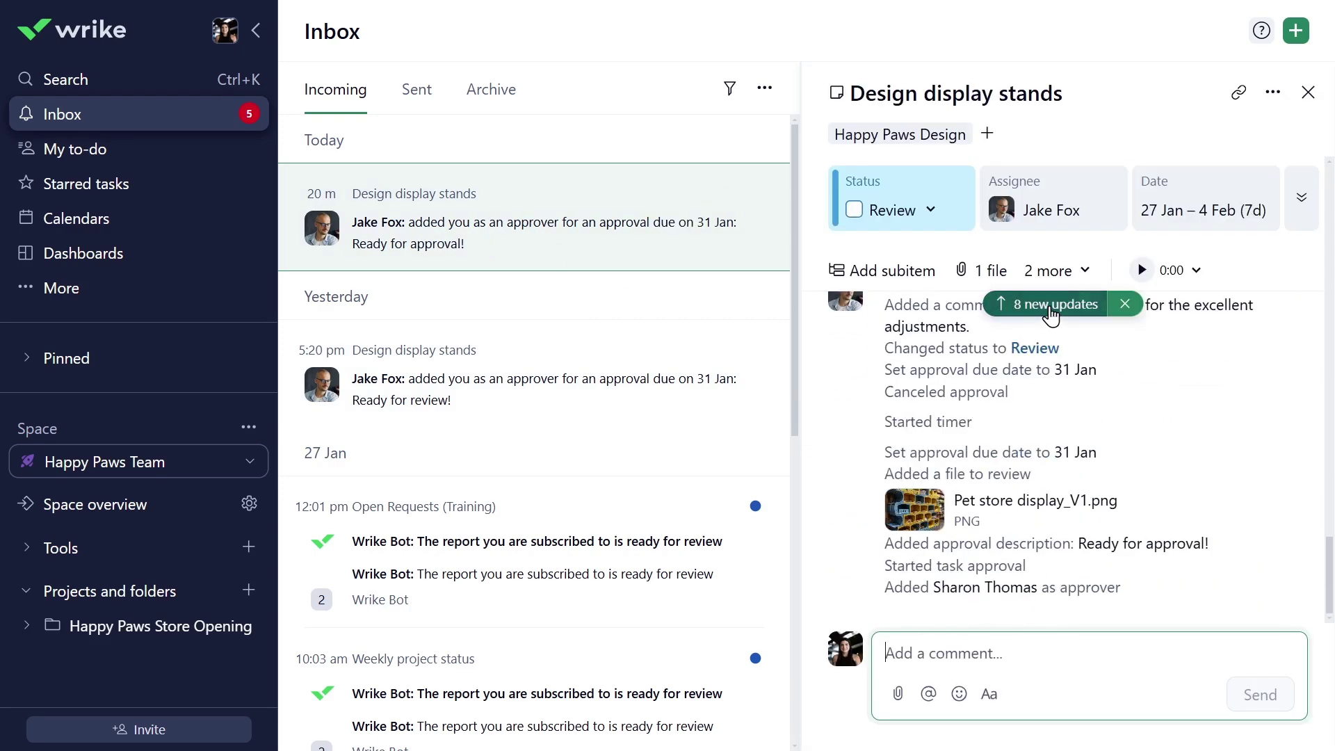
pyautogui.click(1048, 310)
pyautogui.scroll(5, 1050, 315)
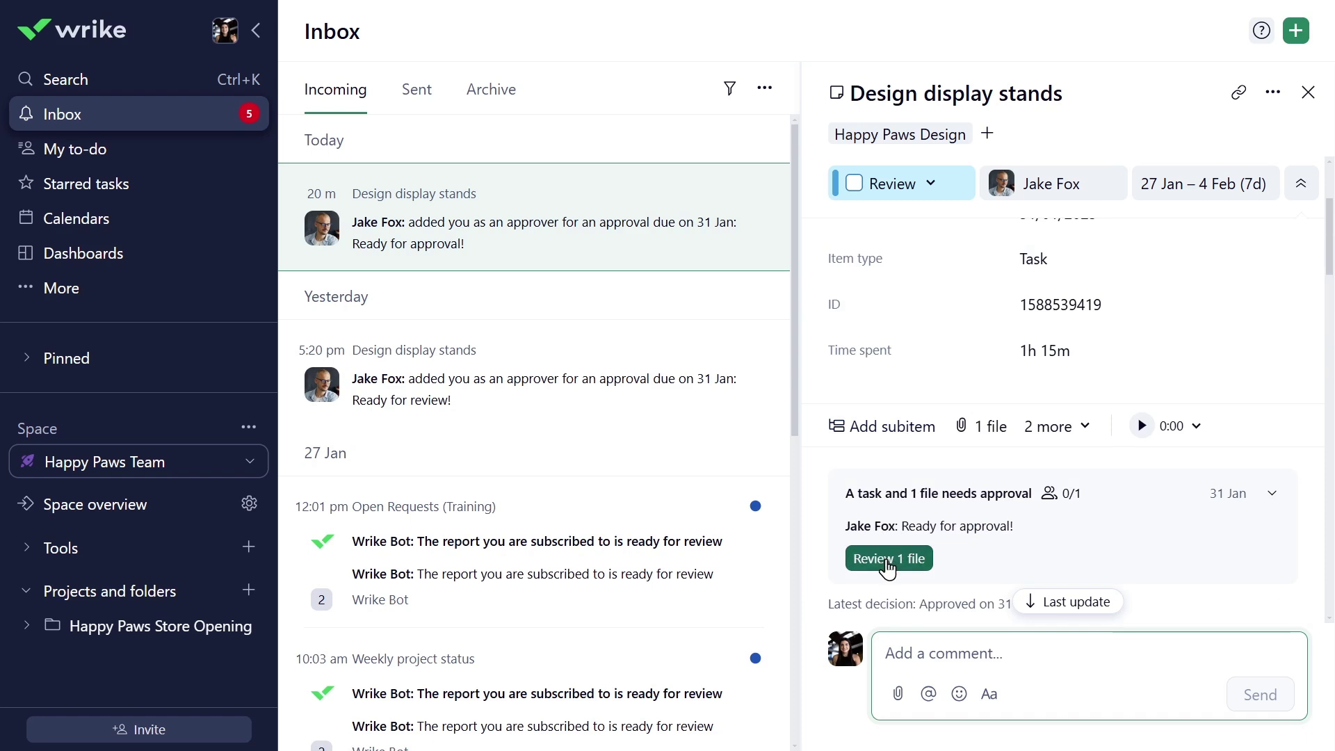
# - Approve Pet store display_V1.png and the task with the comment 'Looks amazing!'
pyautogui.click(887, 560)
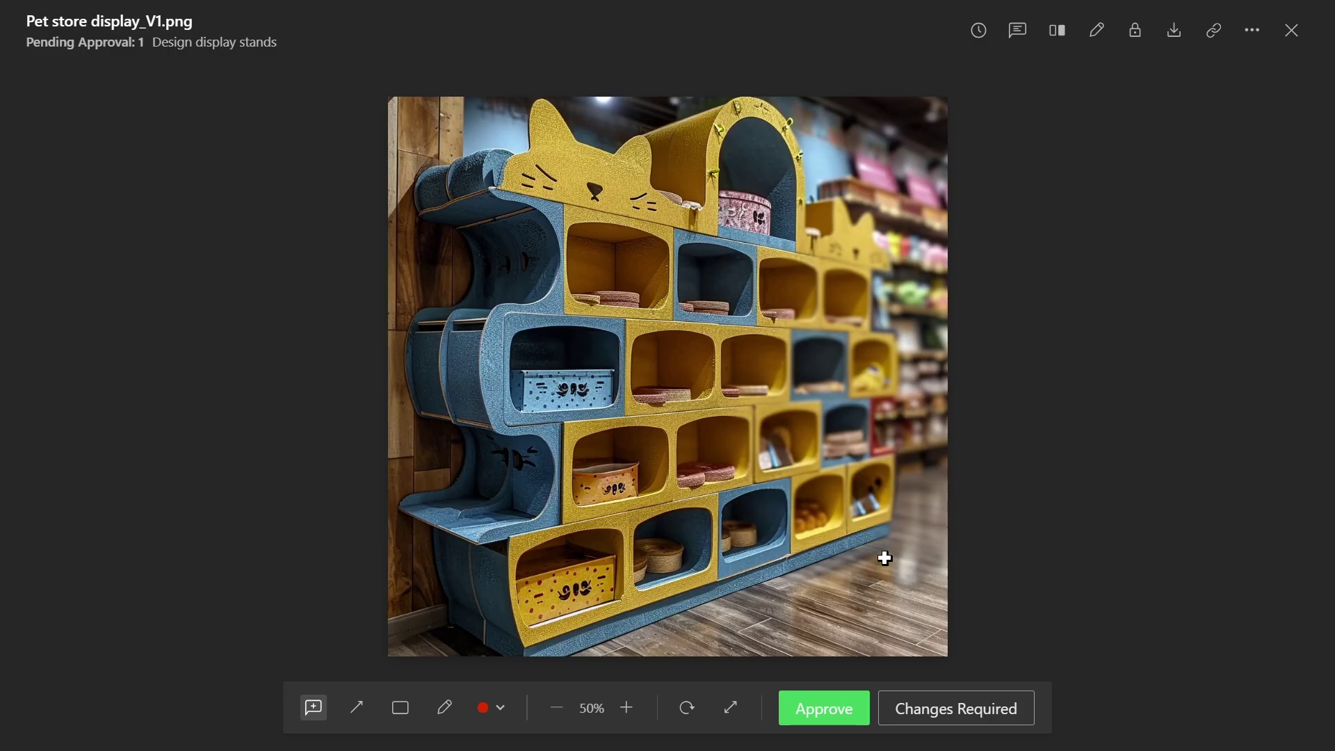
pyautogui.click(804, 716)
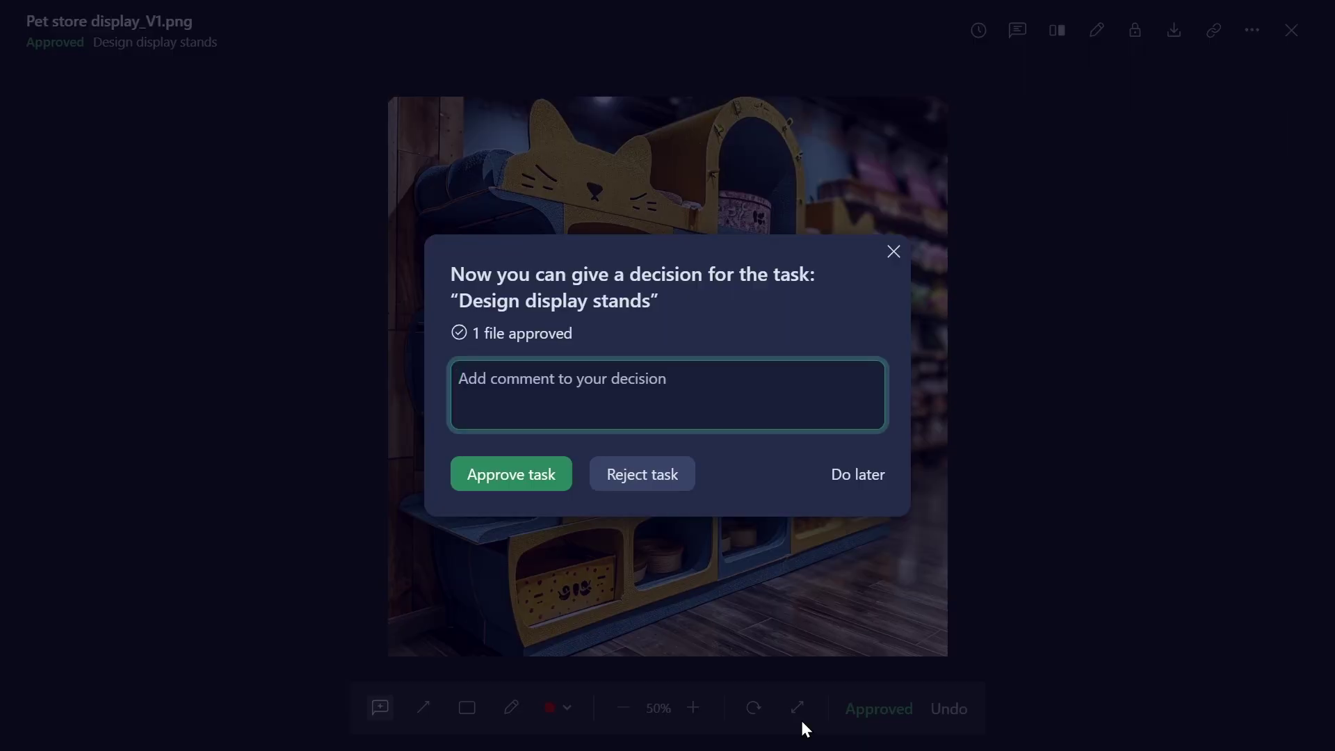
pyautogui.write('Looks amazing!')
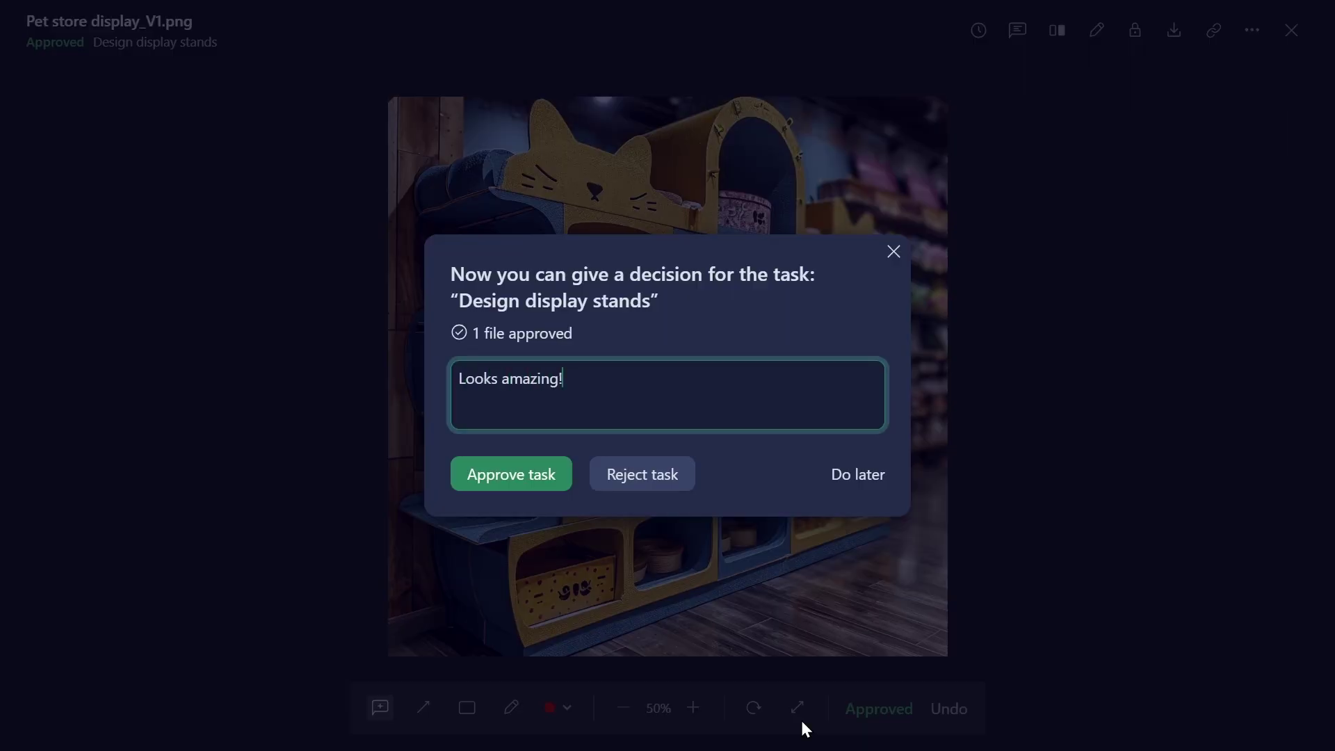
pyautogui.click(549, 483)
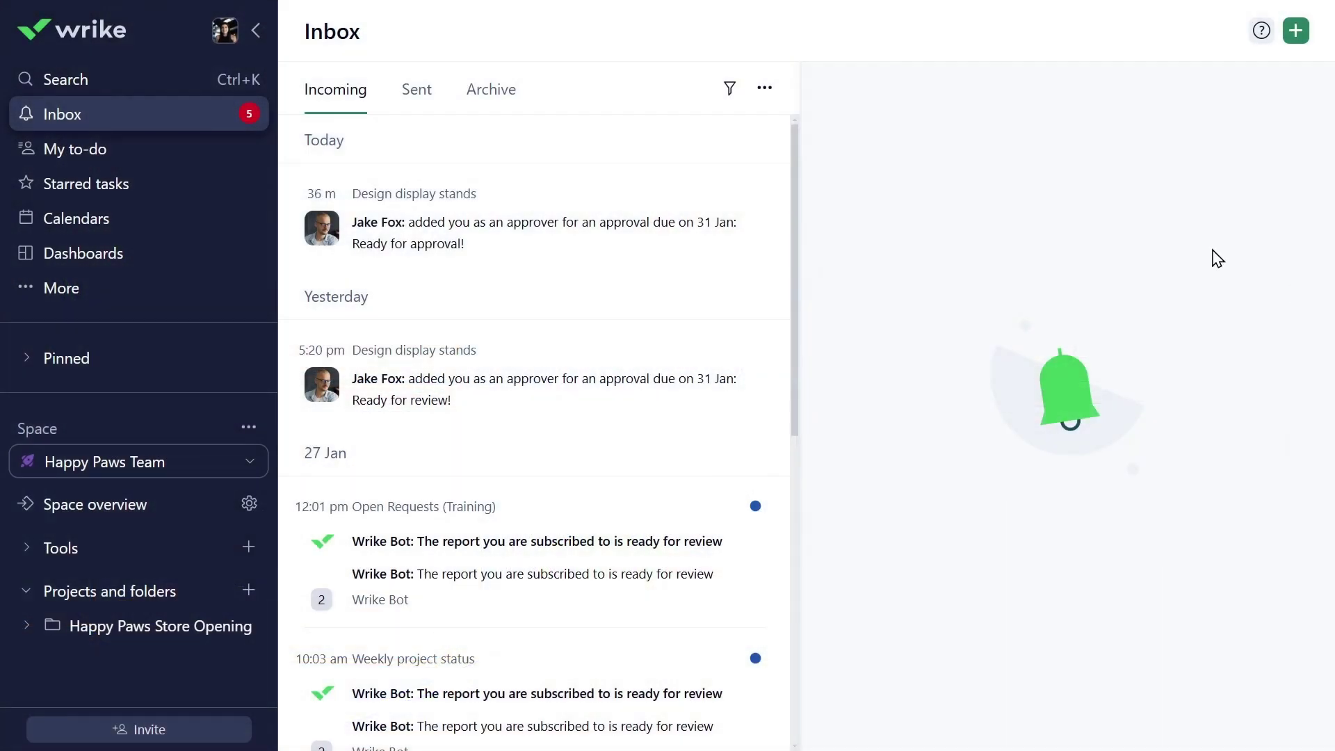
# - Go to Settings > Account info and accept the linked-account Terms of Service and Privacy Policy
pyautogui.click(224, 35)
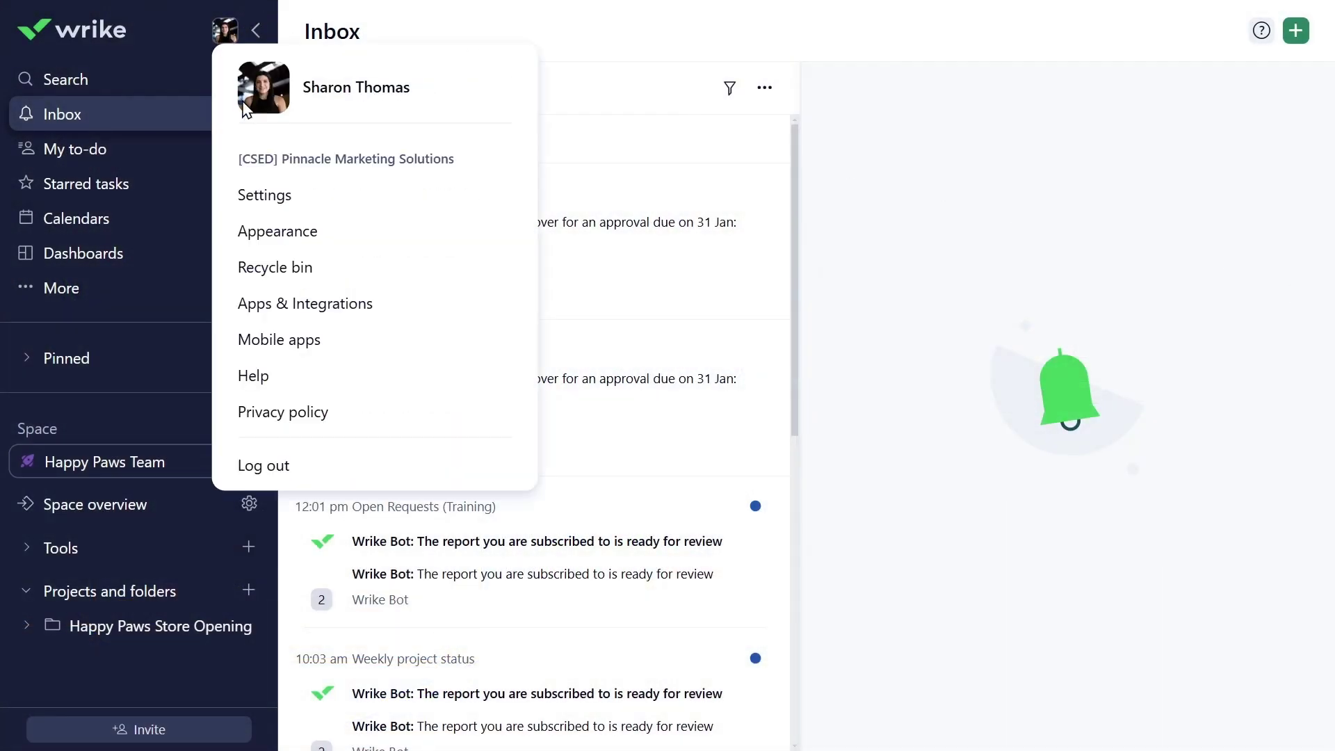
pyautogui.click(261, 198)
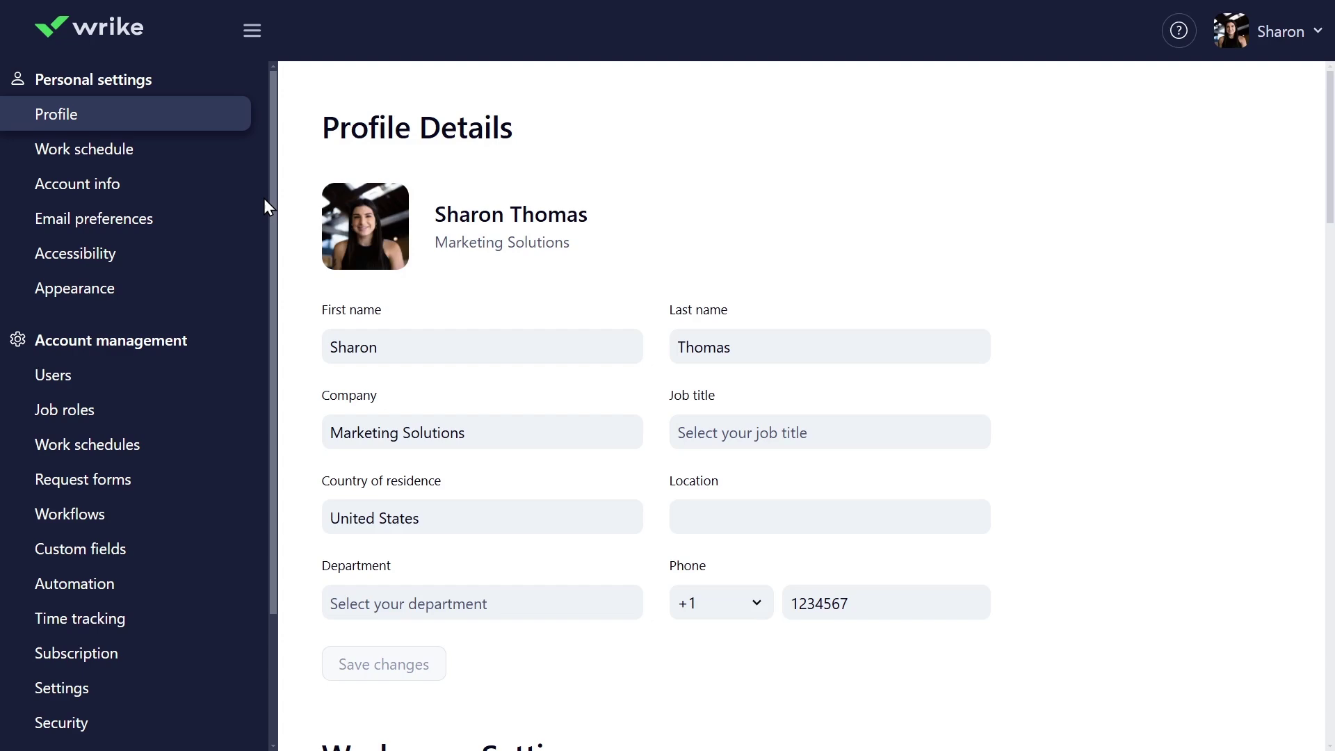
pyautogui.click(104, 184)
pyautogui.scroll(-5, 570, 319)
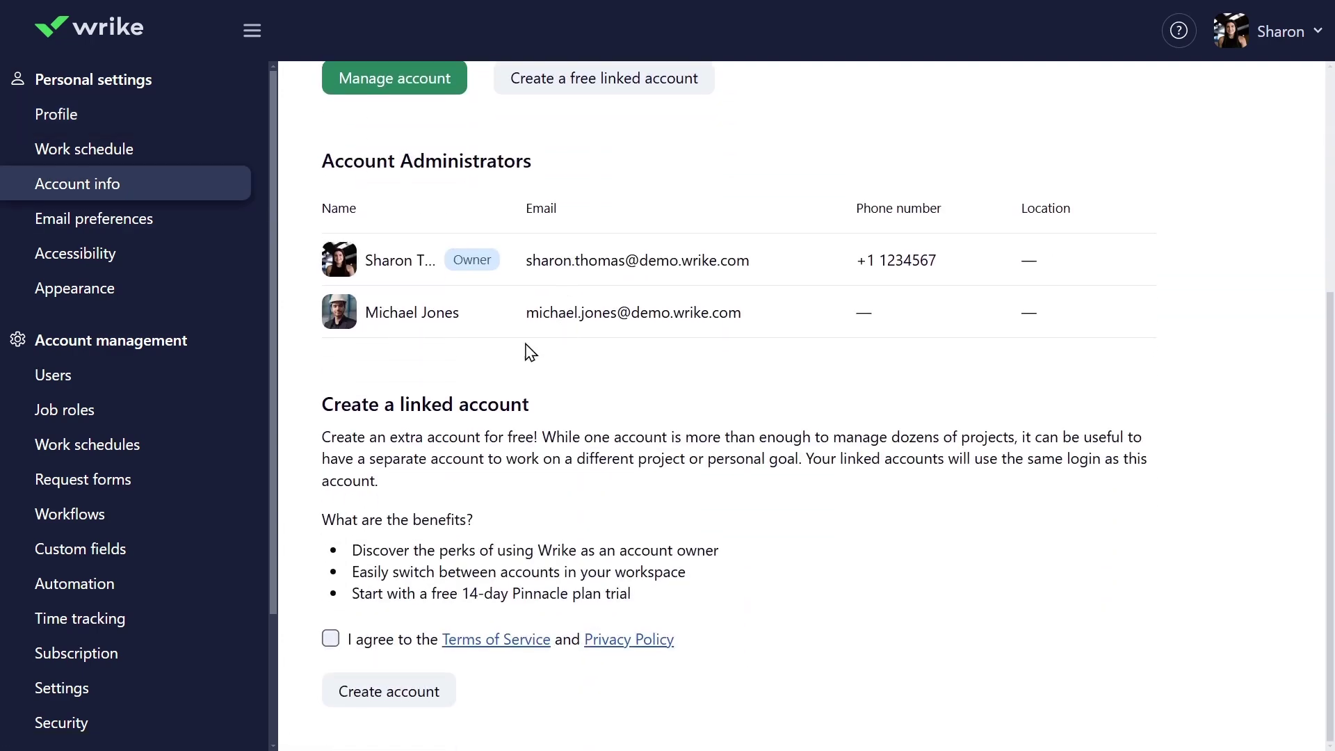
pyautogui.click(331, 640)
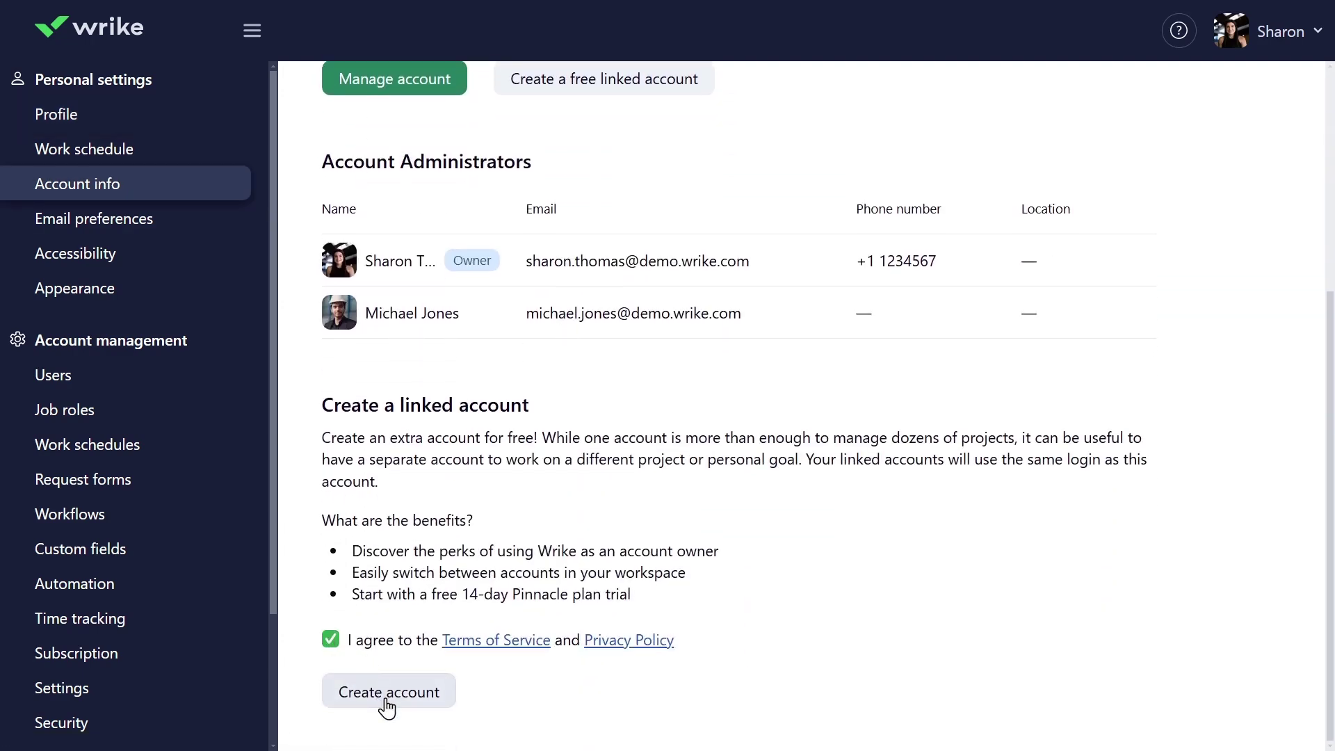